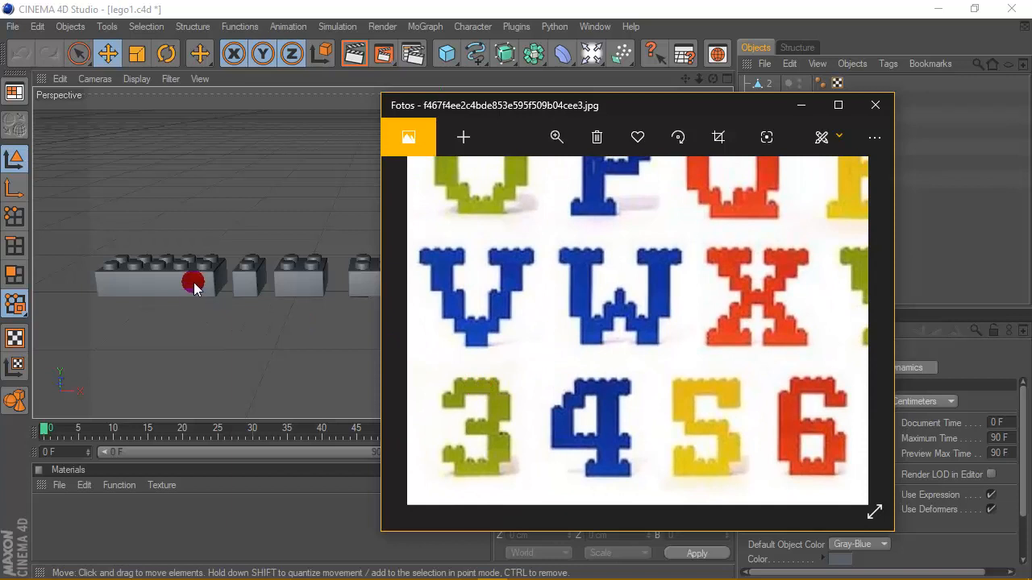
Step: Examine the brick-built numbers in the reference photo and minimise the photo
{"action": "left_click_drag", "start_coordinate": [647, 107], "coordinate": [811, 97]}
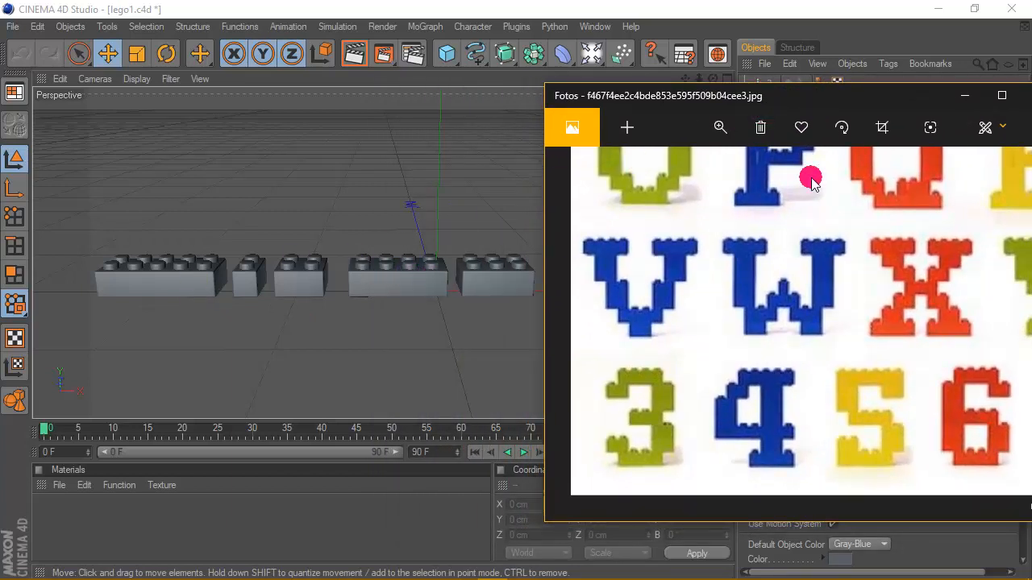
{"action": "left_click_drag", "start_coordinate": [886, 97], "coordinate": [724, 87]}
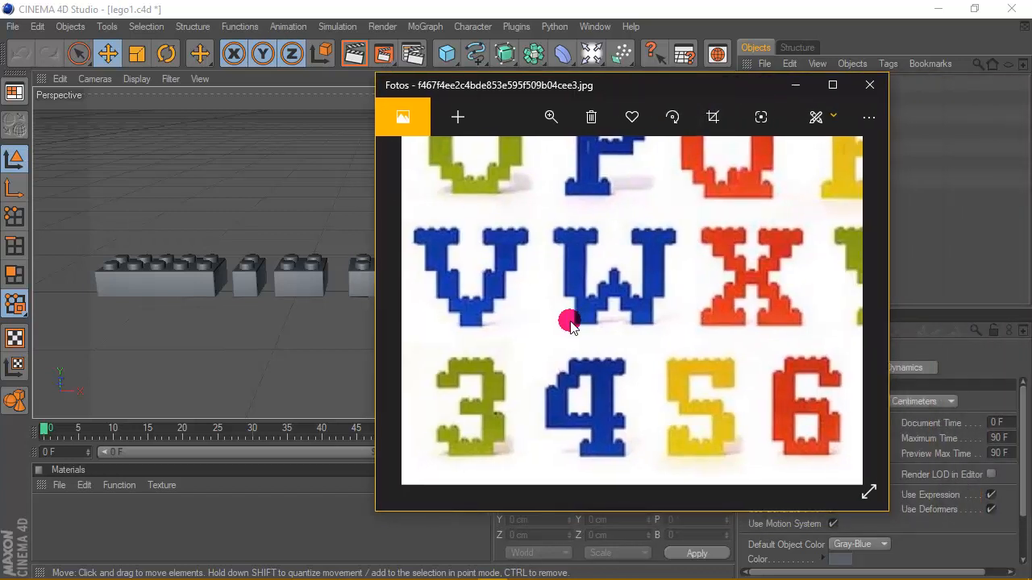
{"action": "left_click", "coordinate": [802, 87]}
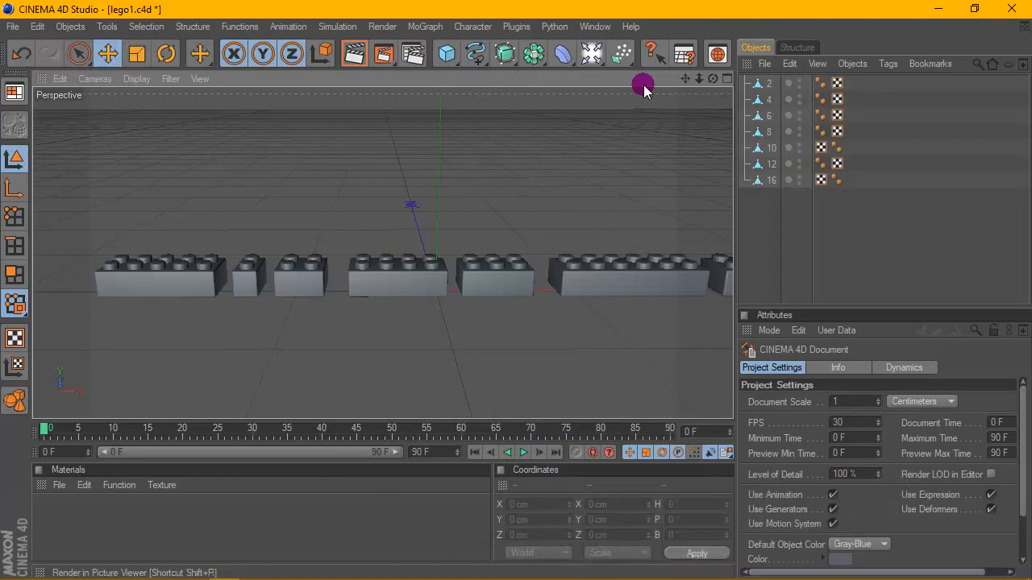
Step: Raise the eight-stud brick 8 above the row of bricks to a height of about 134 cm
{"action": "left_click_drag", "start_coordinate": [684, 78], "coordinate": [674, 80]}
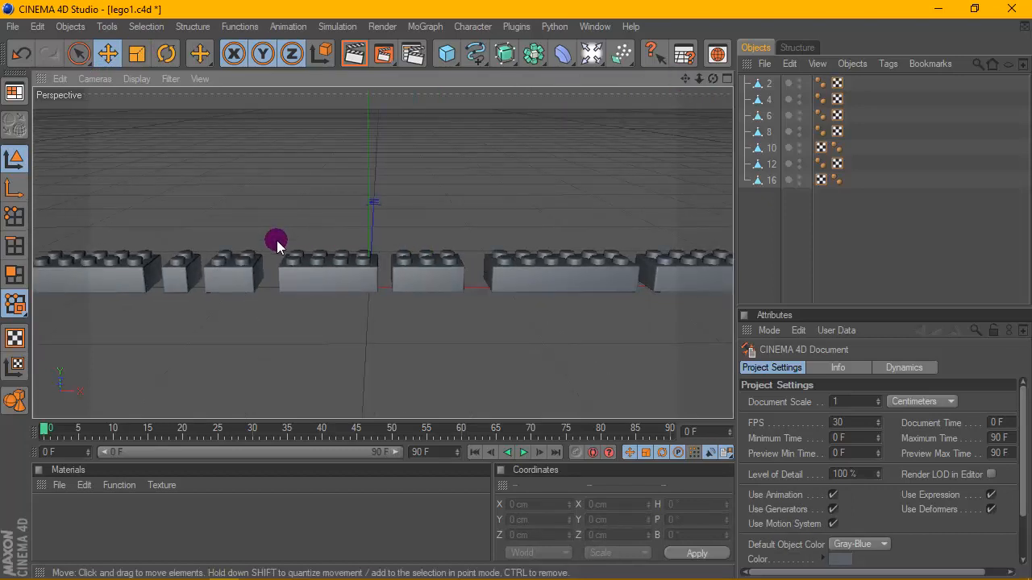
{"action": "left_click", "coordinate": [295, 272]}
{"action": "left_click_drag", "start_coordinate": [322, 256], "coordinate": [329, 203]}
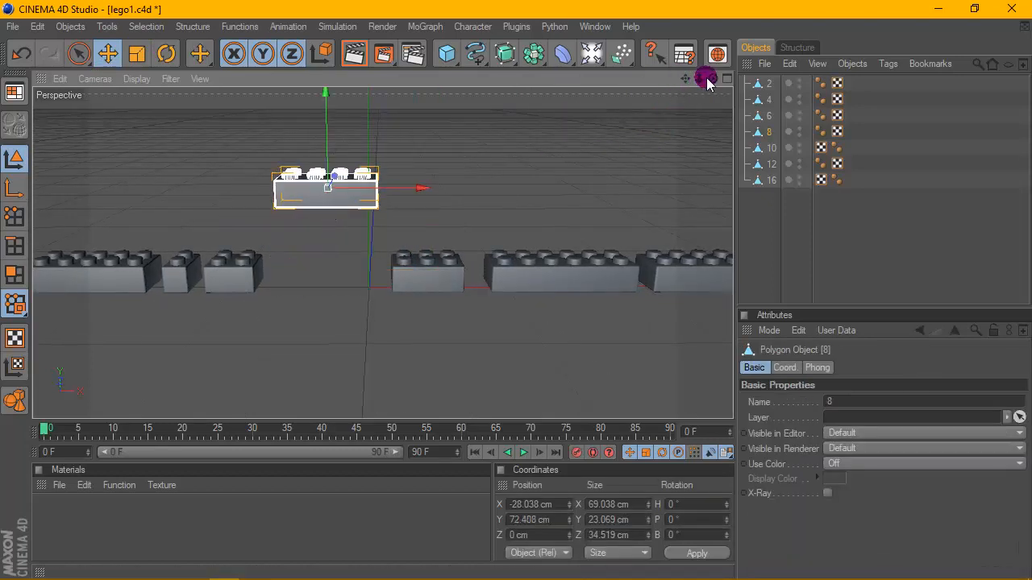
{"action": "left_click_drag", "start_coordinate": [710, 78], "coordinate": [702, 132]}
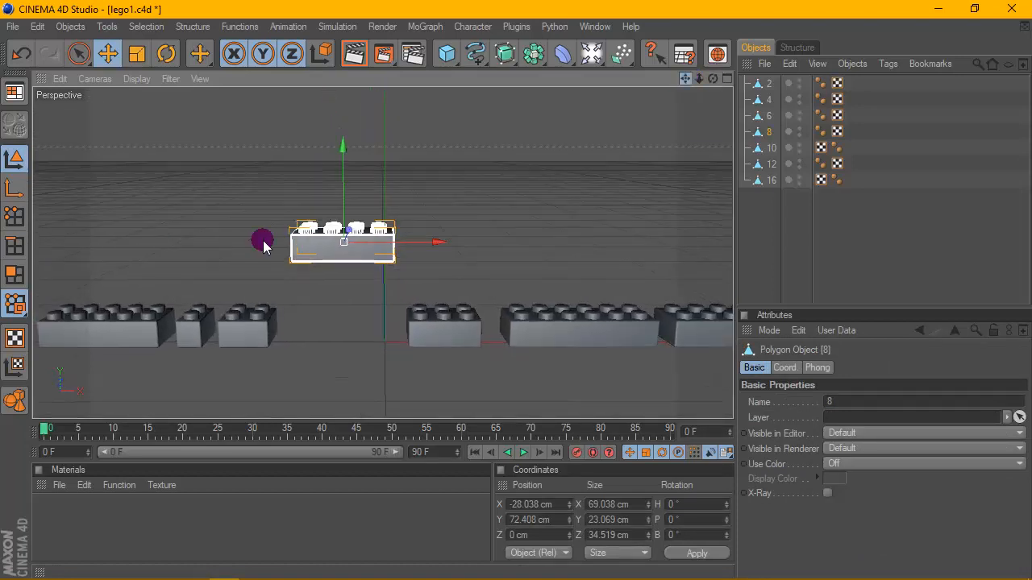
{"action": "left_click_drag", "start_coordinate": [343, 258], "coordinate": [347, 179]}
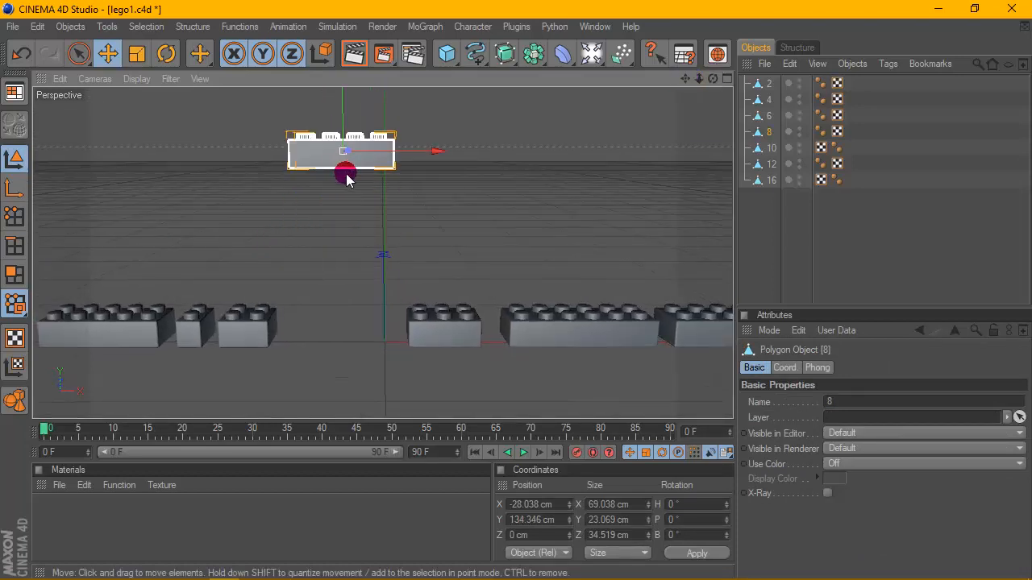
Step: Raise the four-stud brick 4 to about Y 112 cm and shift it towards brick 8, to about X -65 cm
{"action": "scroll", "coordinate": [347, 179], "scroll_direction": "down", "scroll_amount": 3}
{"action": "left_click_drag", "start_coordinate": [687, 81], "coordinate": [691, 97]}
{"action": "scroll", "coordinate": [357, 211], "scroll_direction": "up", "scroll_amount": 1}
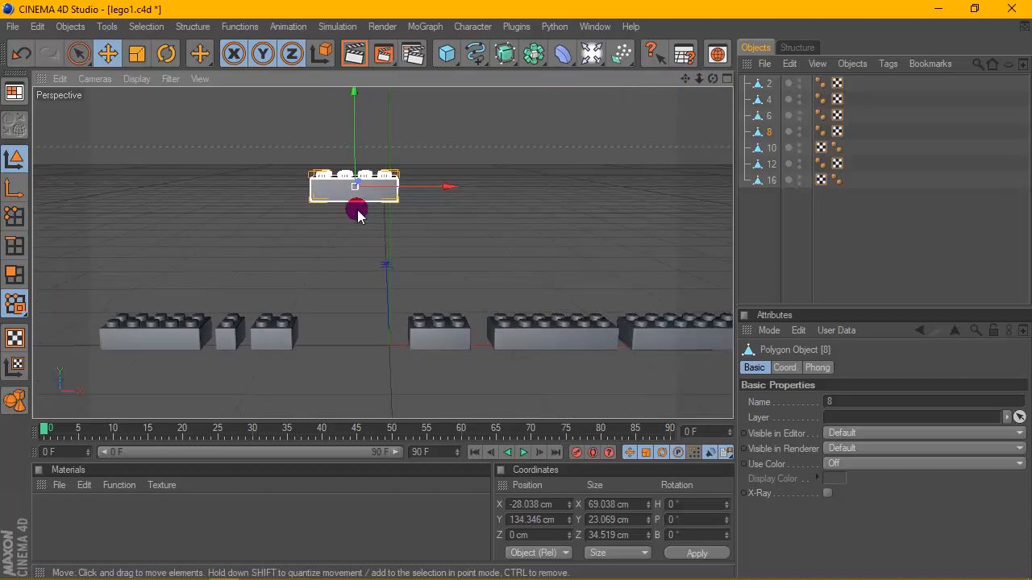
{"action": "left_click", "coordinate": [271, 340]}
{"action": "left_click_drag", "start_coordinate": [273, 266], "coordinate": [270, 145]}
{"action": "scroll", "coordinate": [274, 266], "scroll_direction": "up", "scroll_amount": 2}
{"action": "left_click_drag", "start_coordinate": [300, 200], "coordinate": [356, 200]}
{"action": "scroll", "coordinate": [269, 191], "scroll_direction": "up", "scroll_amount": 3}
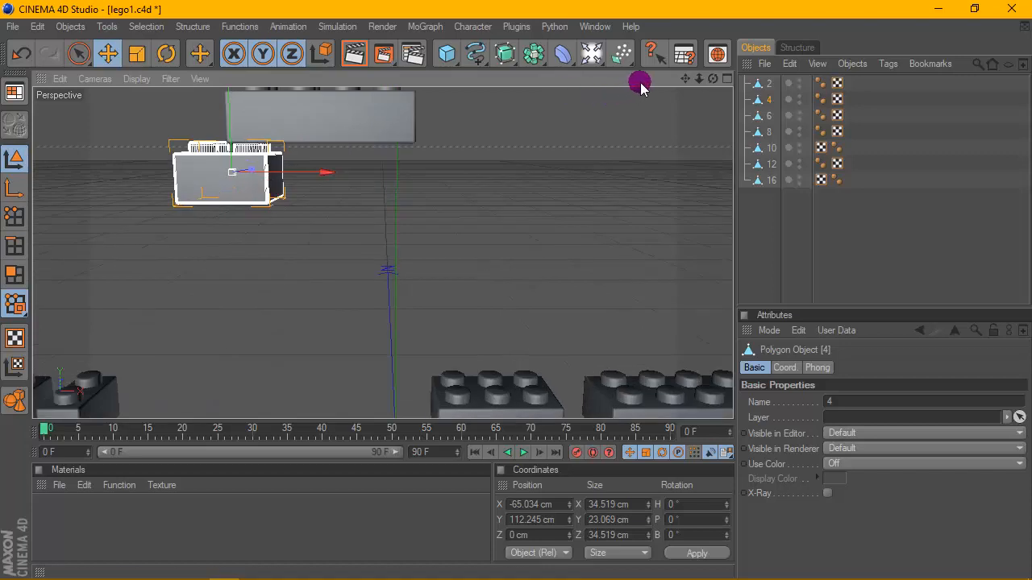
Step: Fit brick 4 under the left end of brick 8, at about X -63.6 cm and Y 115.5 cm, and render the view
{"action": "left_click_drag", "start_coordinate": [690, 83], "coordinate": [710, 121]}
{"action": "left_click", "coordinate": [98, 78]}
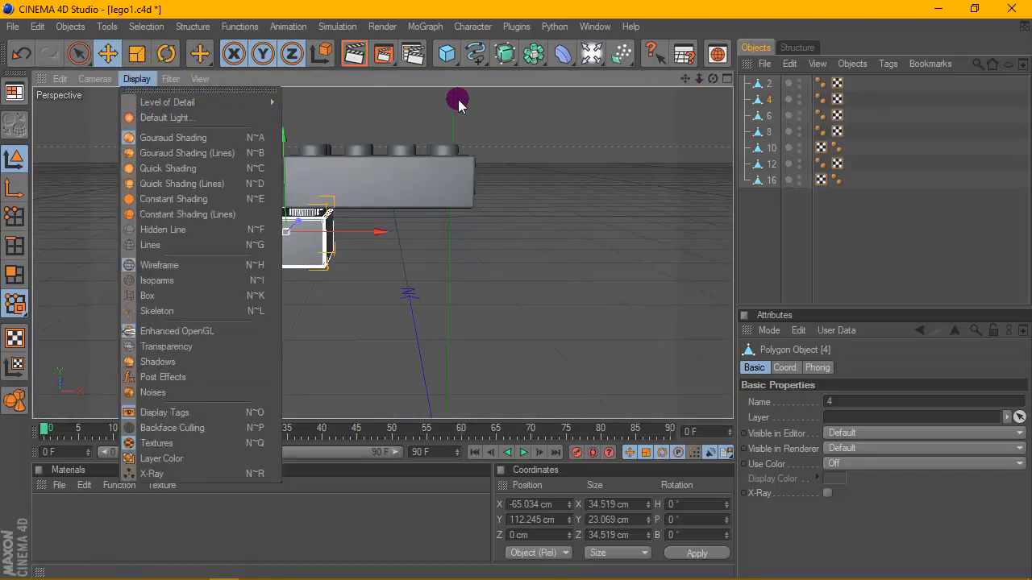
{"action": "left_click", "coordinate": [459, 106]}
{"action": "scroll", "coordinate": [326, 185], "scroll_direction": "up", "scroll_amount": 2}
{"action": "scroll", "coordinate": [325, 188], "scroll_direction": "up", "scroll_amount": 1}
{"action": "left_click_drag", "start_coordinate": [683, 79], "coordinate": [684, 81]}
{"action": "left_click_drag", "start_coordinate": [299, 201], "coordinate": [299, 189]}
{"action": "left_click_drag", "start_coordinate": [392, 261], "coordinate": [393, 262]}
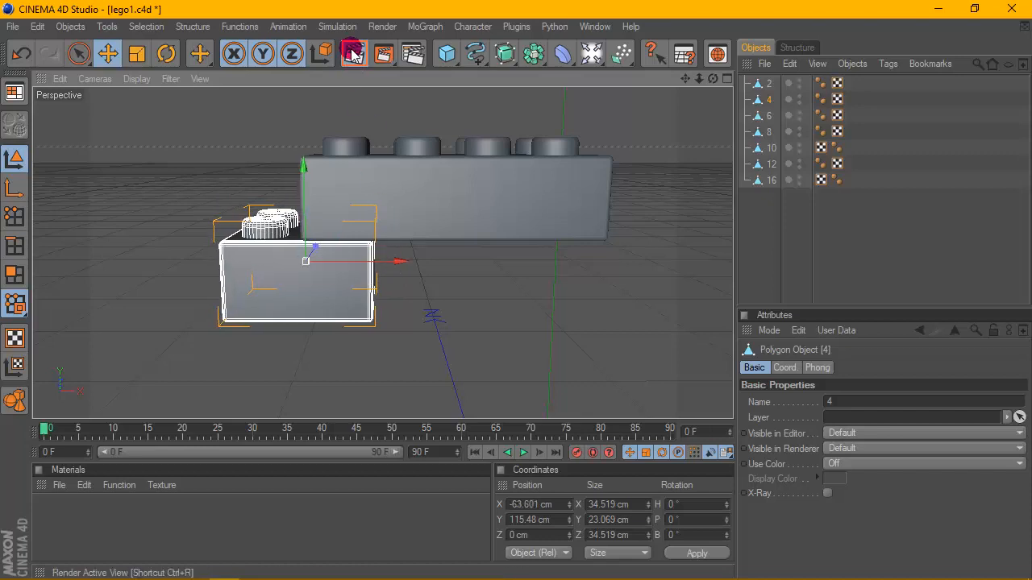
{"action": "left_click", "coordinate": [354, 53]}
{"action": "left_click", "coordinate": [433, 237]}
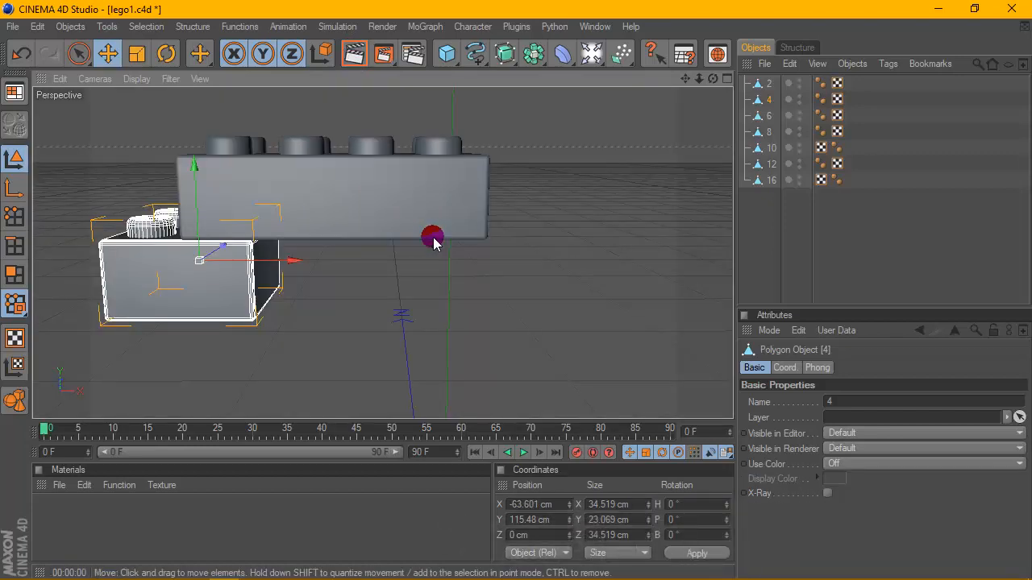
Step: Duplicate brick 4 and slide the copy under the right end of brick 8, to about X 8 cm
{"action": "left_click", "coordinate": [757, 101]}
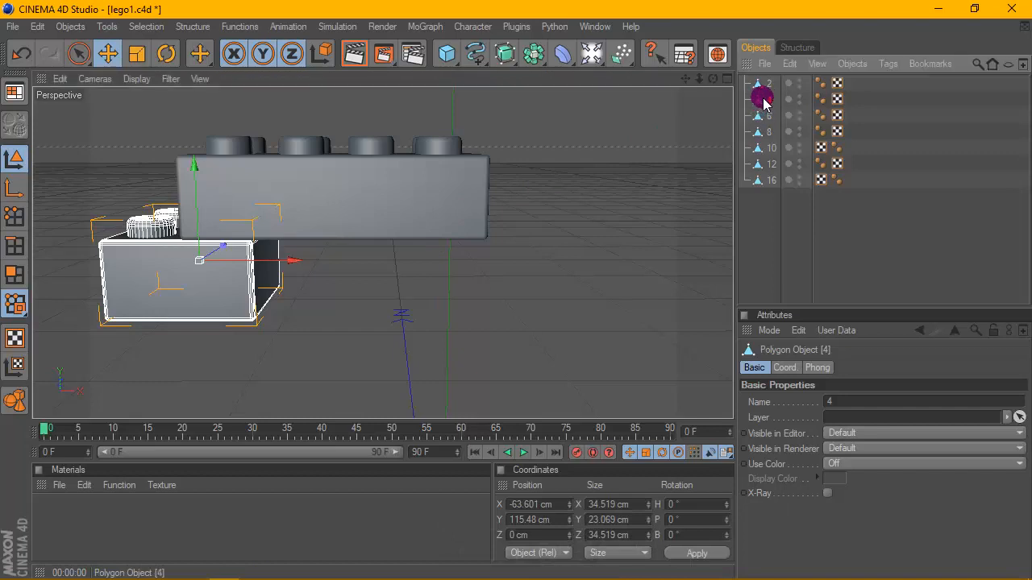
{"action": "left_click_drag", "start_coordinate": [780, 228], "coordinate": [780, 228], "text": "ctrl"}
{"action": "left_click_drag", "start_coordinate": [293, 259], "coordinate": [578, 261]}
{"action": "left_click_drag", "start_coordinate": [293, 260], "coordinate": [291, 260]}
{"action": "scroll", "coordinate": [253, 217], "scroll_direction": "down", "scroll_amount": 3}
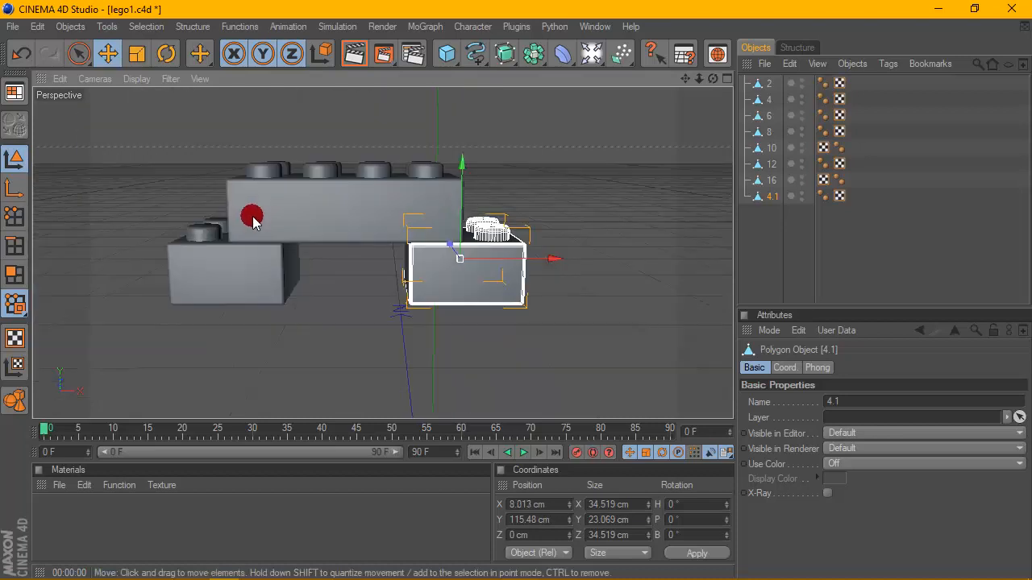
Step: Duplicate the right-hand four-stud brick, lower the copy directly beneath it to about Y 96.7 cm, and render the view
{"action": "left_click_drag", "start_coordinate": [712, 78], "coordinate": [711, 56]}
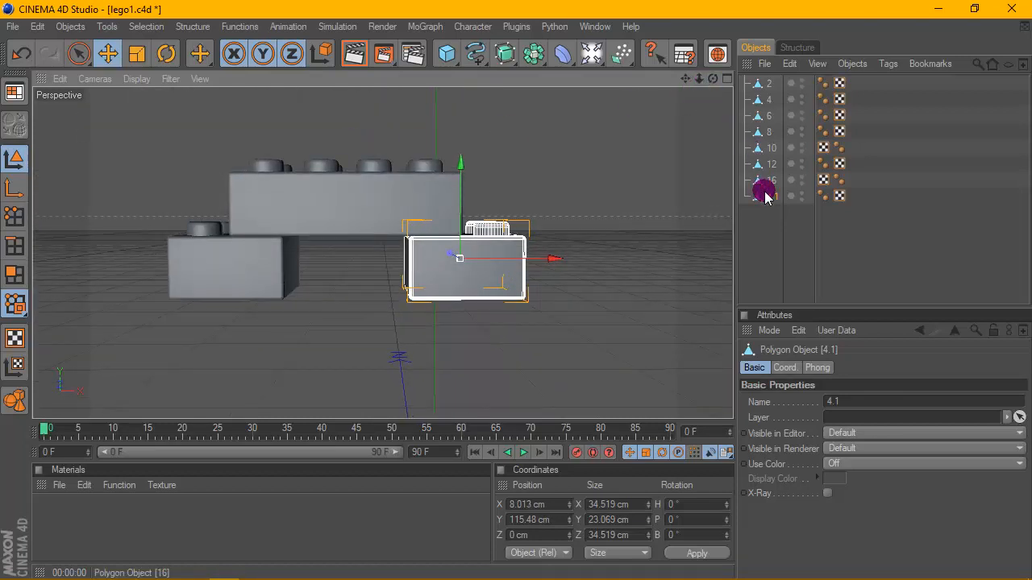
{"action": "left_click_drag", "start_coordinate": [764, 196], "coordinate": [764, 215], "text": "ctrl"}
{"action": "left_click_drag", "start_coordinate": [464, 202], "coordinate": [465, 258]}
{"action": "left_click", "coordinate": [358, 50]}
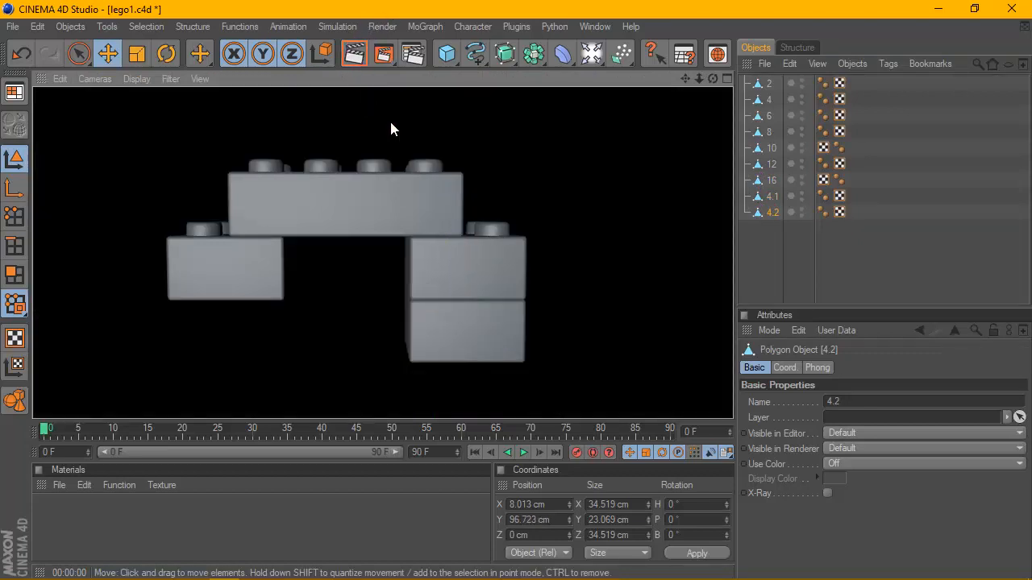
Step: Raise the six-stud brick 6 to about Y 59 cm and move it left to about X -15 cm, below the arch
{"action": "scroll", "coordinate": [416, 197], "scroll_direction": "down", "scroll_amount": 3}
{"action": "left_click", "coordinate": [300, 259]}
{"action": "scroll", "coordinate": [285, 221], "scroll_direction": "up", "scroll_amount": 1}
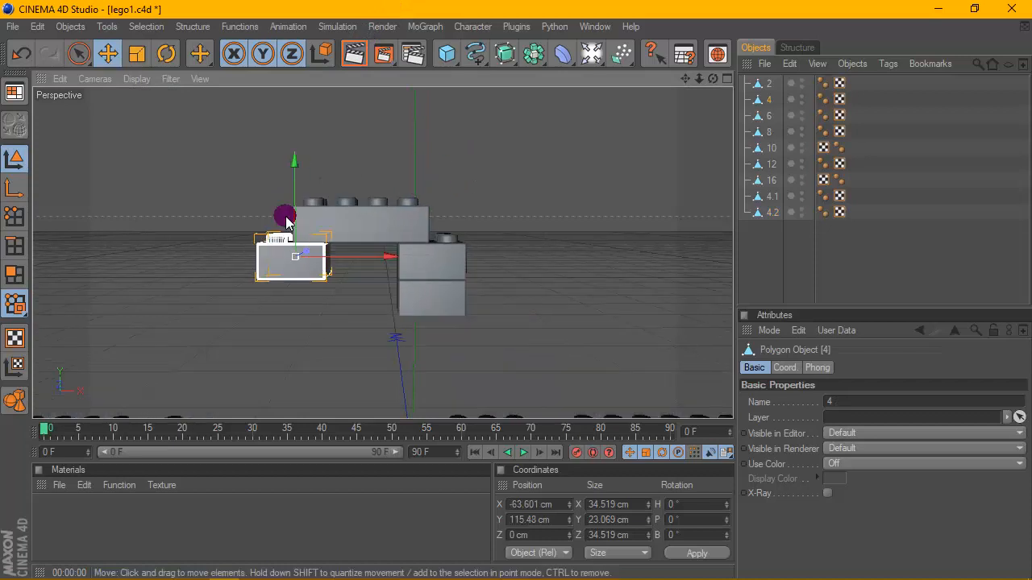
{"action": "scroll", "coordinate": [364, 295], "scroll_direction": "down", "scroll_amount": 1}
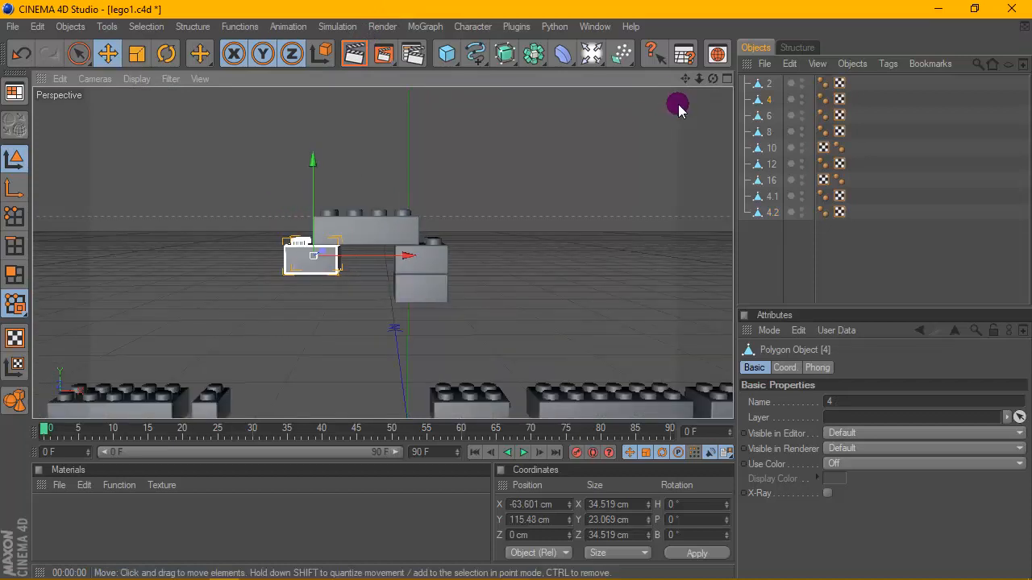
{"action": "left_click_drag", "start_coordinate": [682, 81], "coordinate": [686, 1]}
{"action": "left_click", "coordinate": [476, 322]}
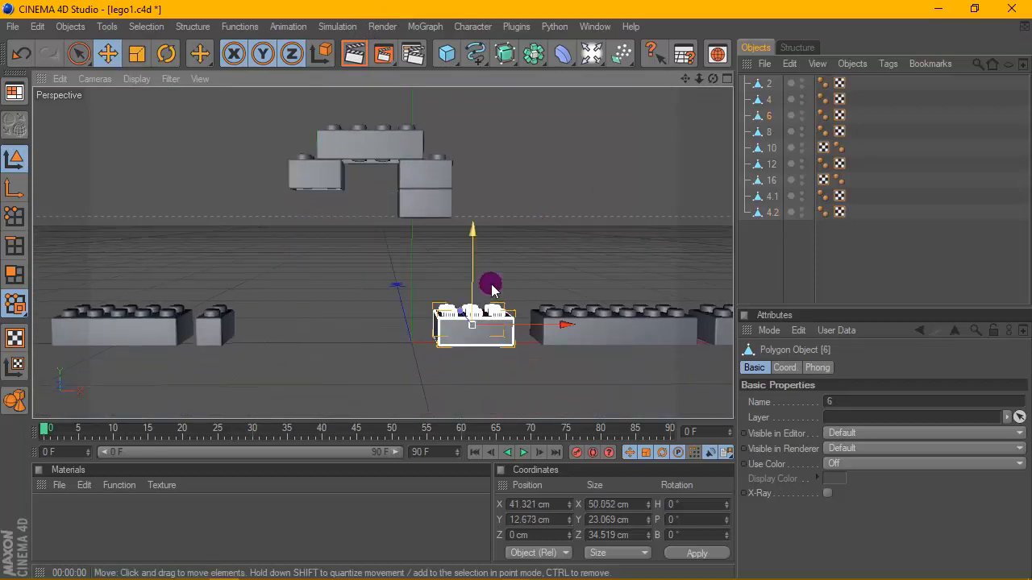
{"action": "left_click_drag", "start_coordinate": [491, 288], "coordinate": [476, 266]}
{"action": "scroll", "coordinate": [551, 255], "scroll_direction": "up", "scroll_amount": 1}
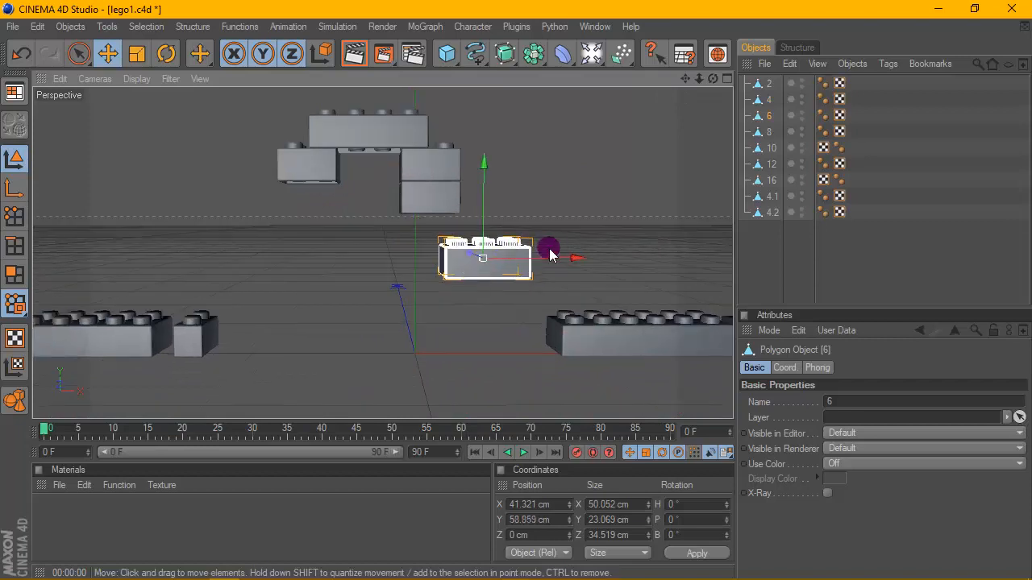
{"action": "left_click_drag", "start_coordinate": [551, 254], "coordinate": [456, 258]}
{"action": "scroll", "coordinate": [460, 271], "scroll_direction": "up", "scroll_amount": 2}
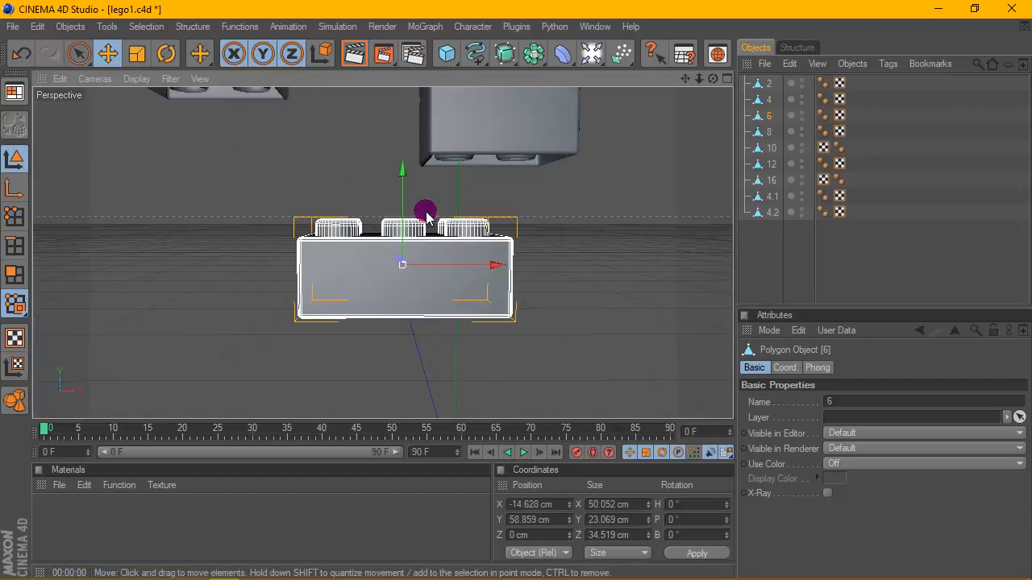
Step: Fit brick 6 beneath the lower right-hand brick, at about X -17.3 cm and Y 77.9 cm, and render the view
{"action": "left_click_drag", "start_coordinate": [428, 216], "coordinate": [427, 137]}
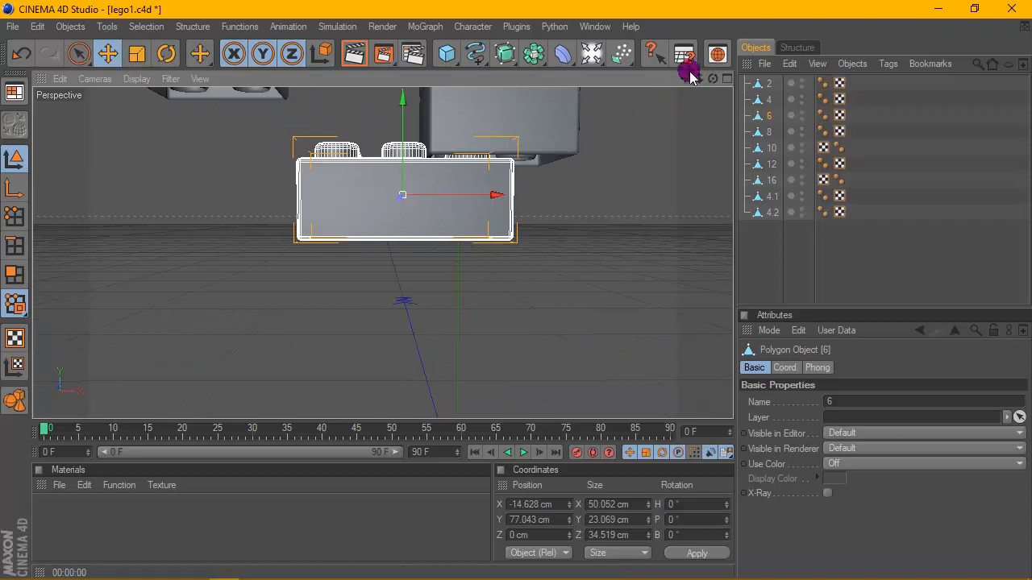
{"action": "left_click_drag", "start_coordinate": [686, 87], "coordinate": [673, 155]}
{"action": "key", "text": "ctrl+z"}
{"action": "left_click_drag", "start_coordinate": [691, 75], "coordinate": [663, 186]}
{"action": "left_click_drag", "start_coordinate": [441, 308], "coordinate": [429, 303]}
{"action": "left_click_drag", "start_coordinate": [358, 273], "coordinate": [358, 269]}
{"action": "scroll", "coordinate": [401, 269], "scroll_direction": "down", "scroll_amount": 3}
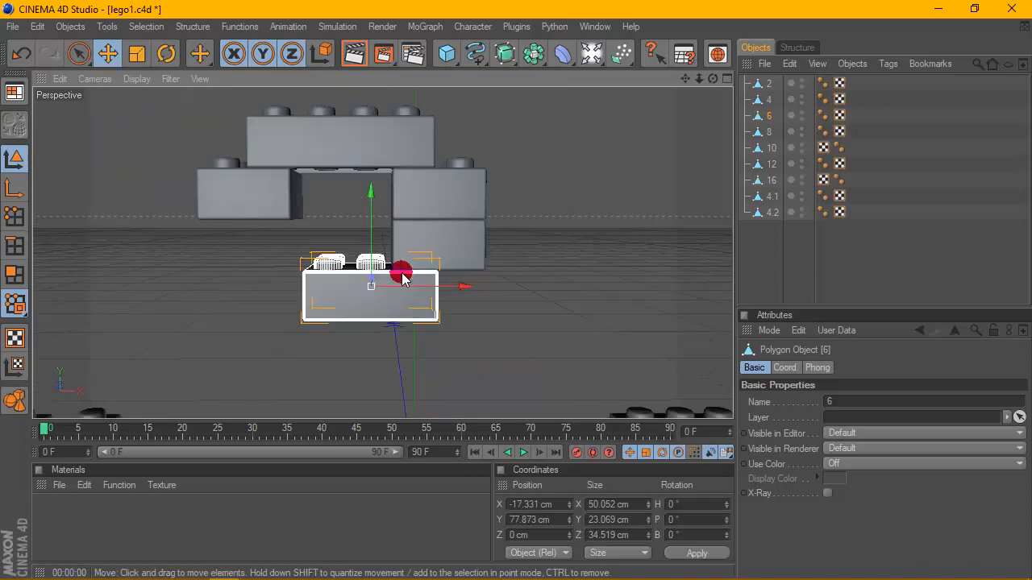
{"action": "scroll", "coordinate": [354, 249], "scroll_direction": "down", "scroll_amount": 3}
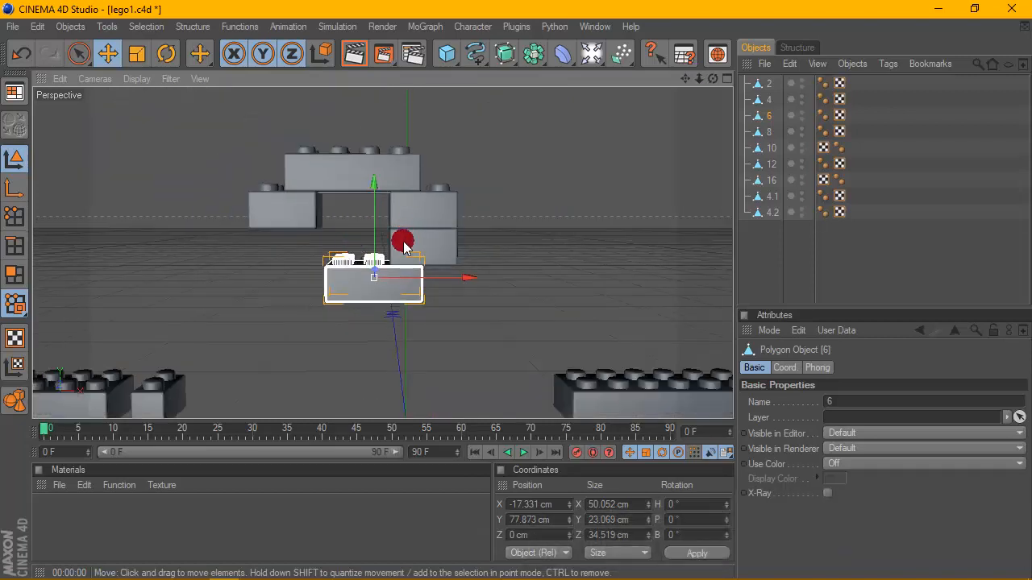
{"action": "left_click", "coordinate": [355, 54]}
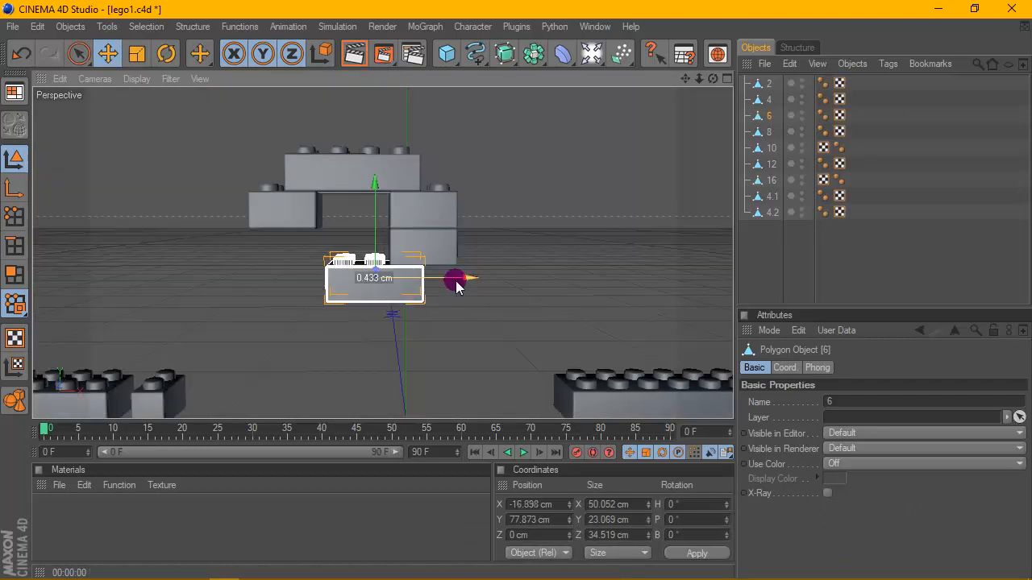
Step: Duplicate the two stacked right-hand four-stud bricks together and lower the copies beneath the right end of brick 6, to about Y 49 cm
{"action": "left_click", "coordinate": [438, 220]}
{"action": "left_click", "coordinate": [434, 224]}
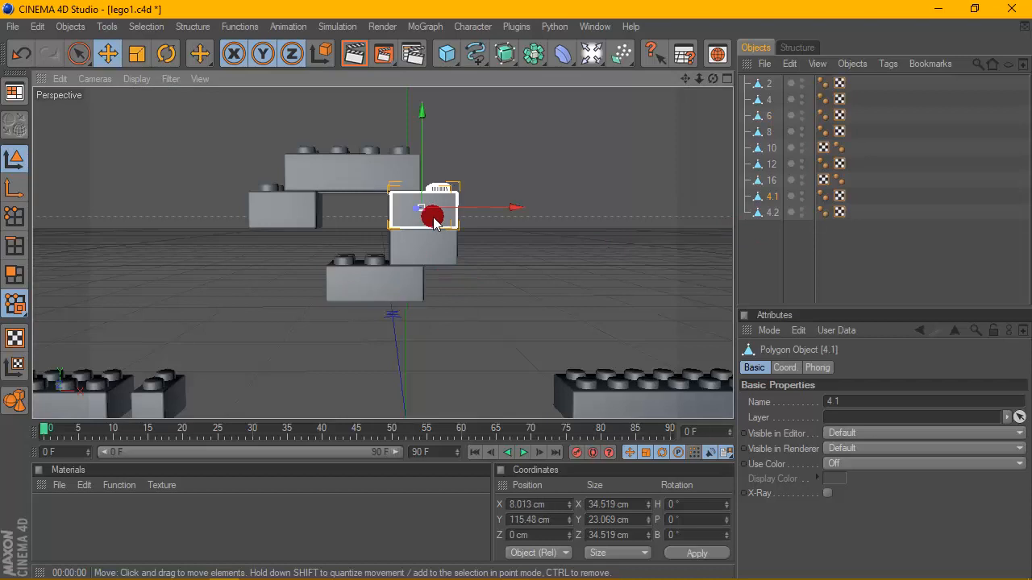
{"action": "left_click", "coordinate": [436, 241], "text": "shift"}
{"action": "left_click_drag", "start_coordinate": [769, 215], "coordinate": [778, 245], "text": "ctrl"}
{"action": "left_click_drag", "start_coordinate": [422, 133], "coordinate": [422, 244]}
{"action": "left_click_drag", "start_coordinate": [424, 189], "coordinate": [423, 189]}
{"action": "scroll", "coordinate": [423, 189], "scroll_direction": "down", "scroll_amount": 3}
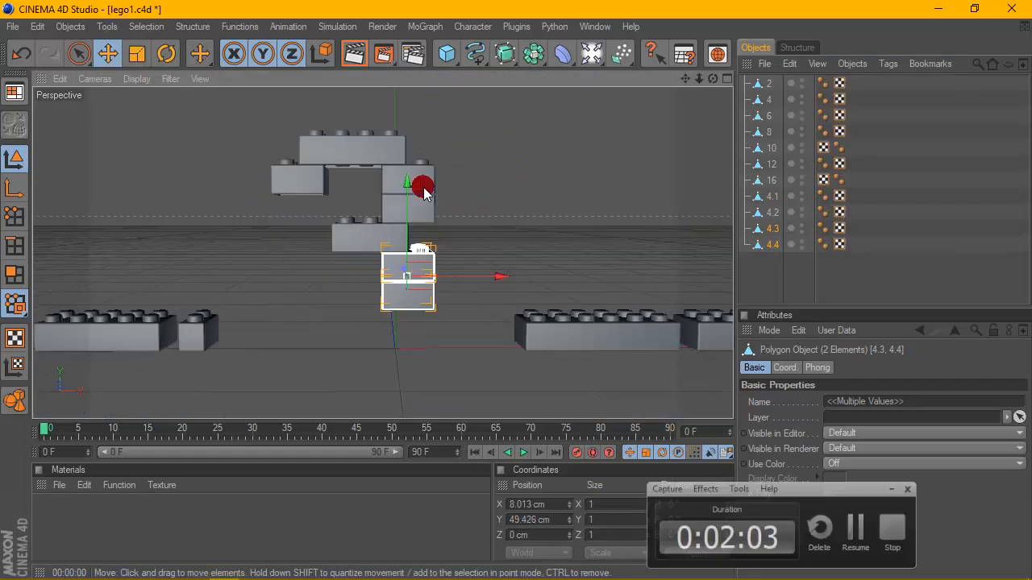
Step: Duplicate the top eight-stud brick and lower the copy to the foot of the number, at about Y 26 cm
{"action": "left_click", "coordinate": [358, 150]}
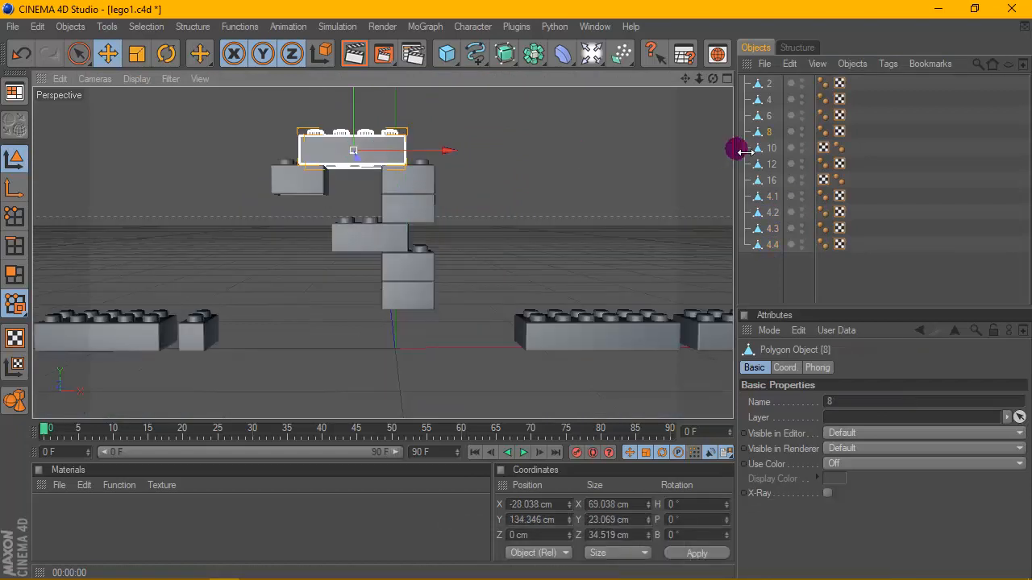
{"action": "left_click_drag", "start_coordinate": [764, 135], "coordinate": [774, 277], "text": "ctrl"}
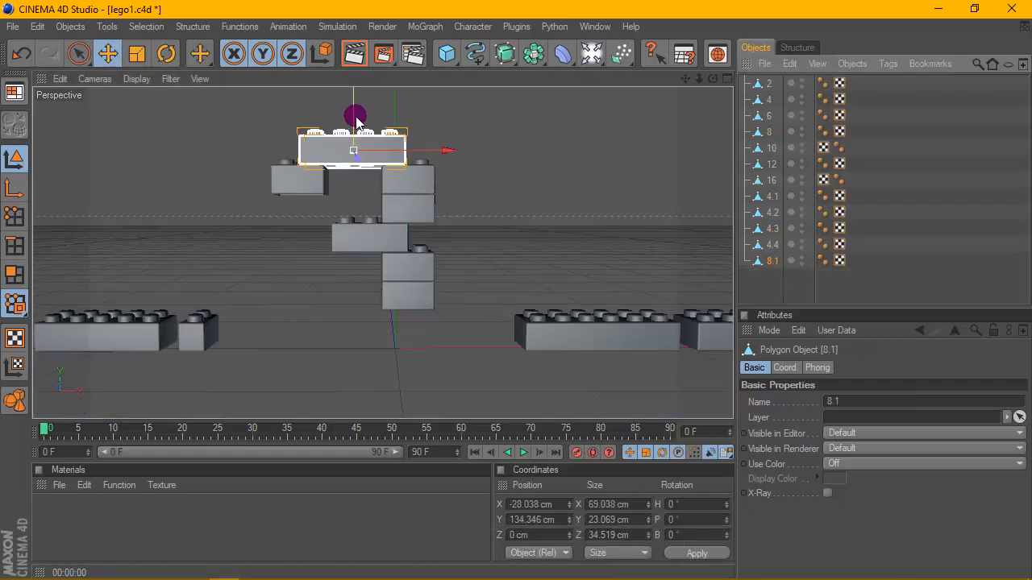
{"action": "mouse_move", "coordinate": [352, 139]}
{"action": "left_mouse_down"}
{"action": "mouse_move", "coordinate": [353, 228]}
{"action": "mouse_move", "coordinate": [352, 143]}
{"action": "left_mouse_up"}
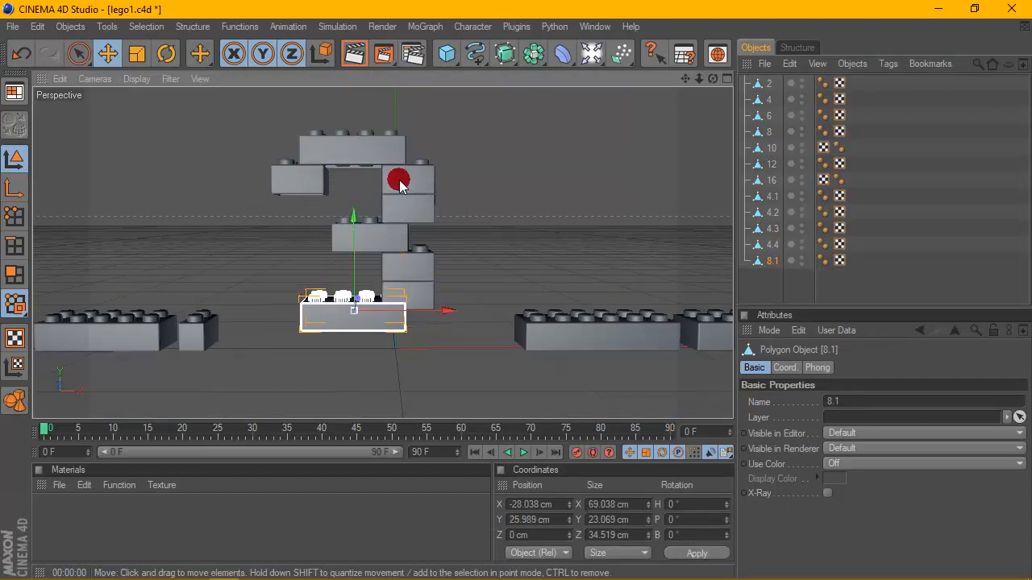
Step: Fit the bottom eight-stud brick flush under the lower right-hand stack, at about X -27.1 cm and Y 21.2 cm
{"action": "left_click_drag", "start_coordinate": [684, 78], "coordinate": [684, 8]}
{"action": "scroll", "coordinate": [390, 251], "scroll_direction": "up", "scroll_amount": 4}
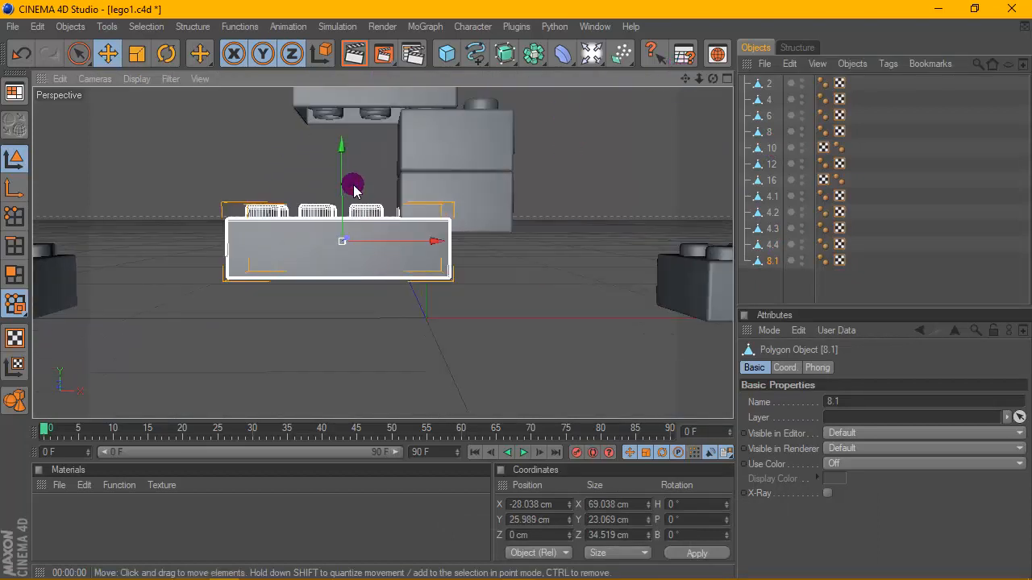
{"action": "left_click_drag", "start_coordinate": [342, 166], "coordinate": [342, 179]}
{"action": "left_click_drag", "start_coordinate": [341, 256], "coordinate": [342, 255]}
{"action": "scroll", "coordinate": [458, 168], "scroll_direction": "up", "scroll_amount": 4}
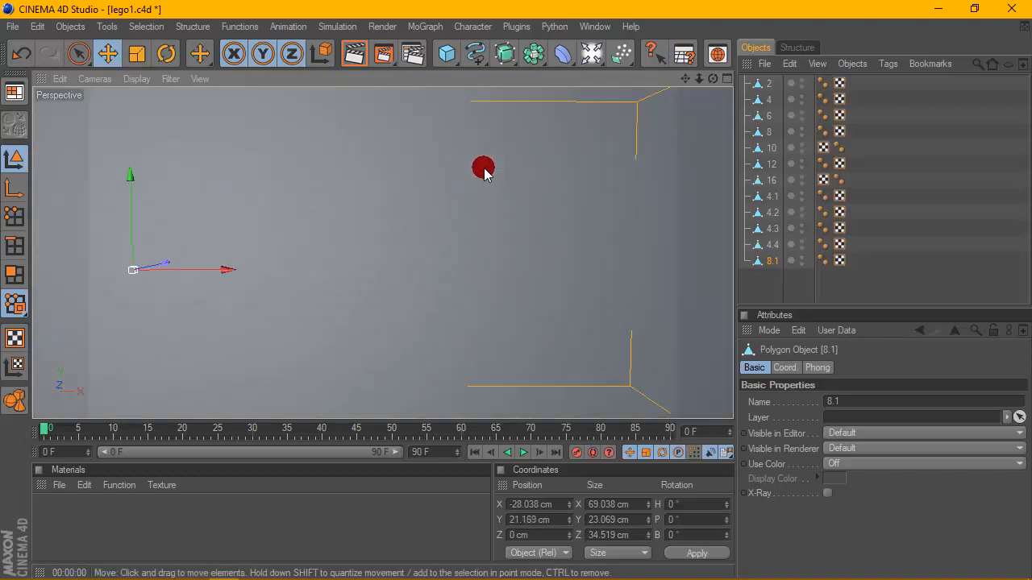
{"action": "scroll", "coordinate": [485, 169], "scroll_direction": "down", "scroll_amount": 2}
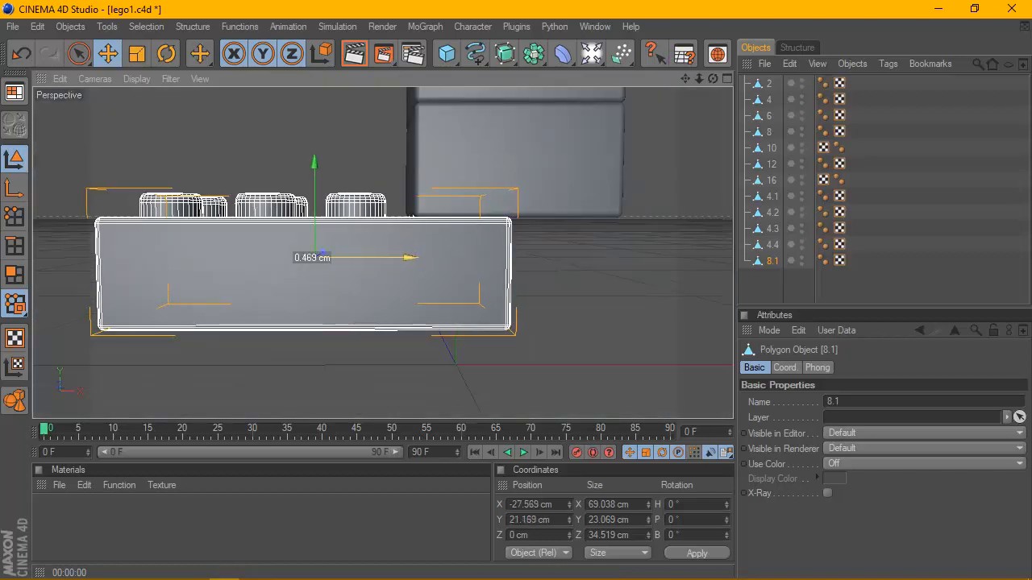
{"action": "left_click_drag", "start_coordinate": [399, 256], "coordinate": [403, 255]}
{"action": "scroll", "coordinate": [582, 152], "scroll_direction": "down", "scroll_amount": 2}
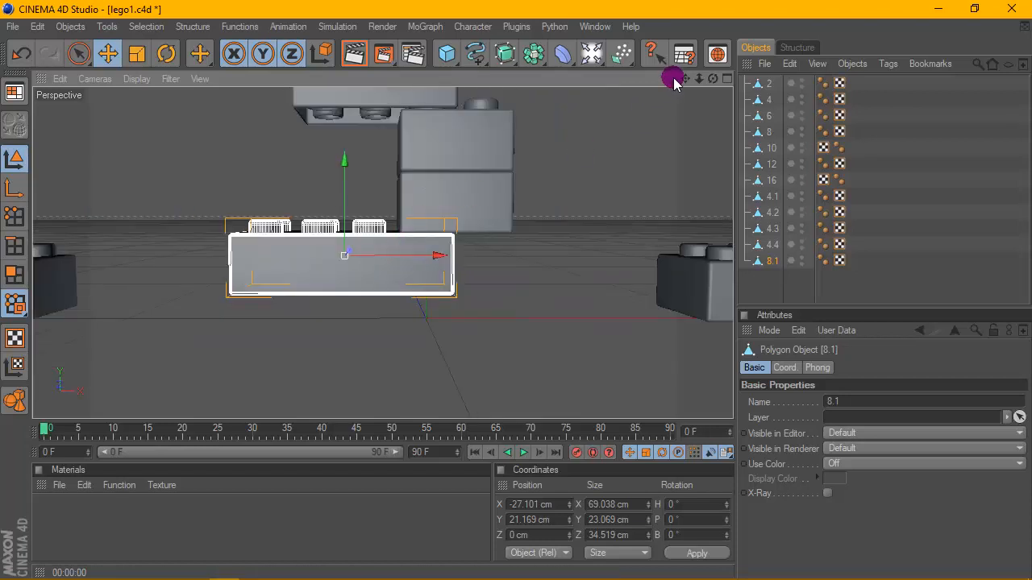
Step: Duplicate the upper-left four-stud brick of the number 3 and lower the copy to about Y 39.3 cm
{"action": "left_click_drag", "start_coordinate": [681, 83], "coordinate": [685, 88]}
{"action": "scroll", "coordinate": [392, 164], "scroll_direction": "down", "scroll_amount": 3}
{"action": "left_click", "coordinate": [299, 139]}
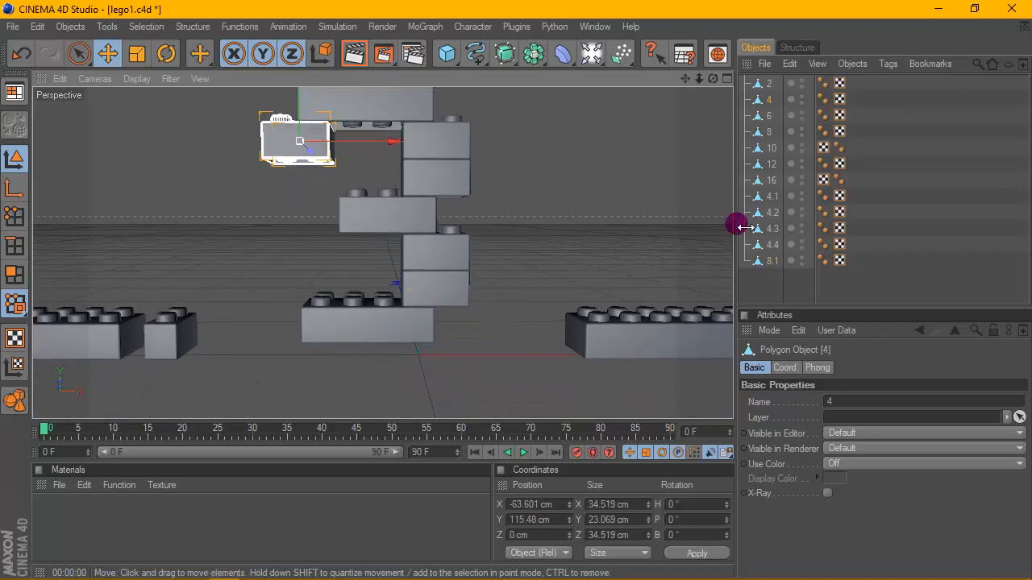
{"action": "left_click_drag", "start_coordinate": [762, 125], "coordinate": [779, 111]}
{"action": "left_click_drag", "start_coordinate": [768, 280], "coordinate": [768, 278], "text": "ctrl"}
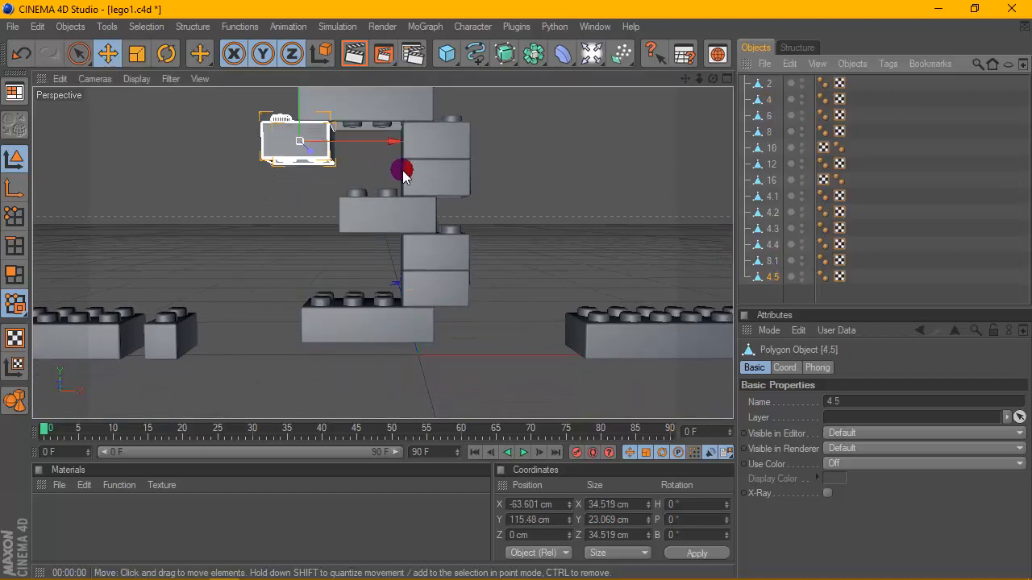
{"action": "left_click_drag", "start_coordinate": [314, 121], "coordinate": [295, 245]}
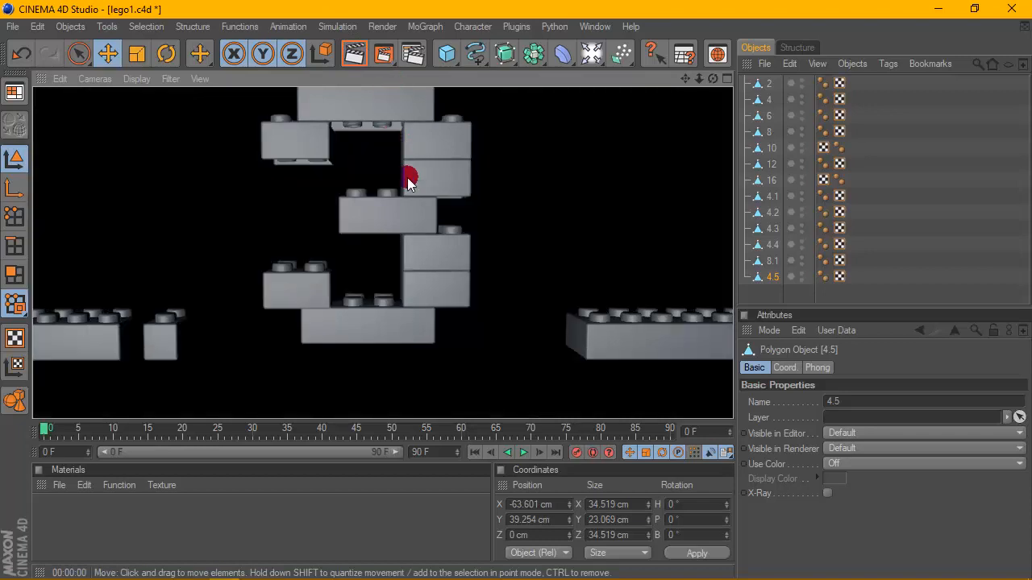
Step: Fit the lowered four-stud copy onto the left end of the bottom brick, at about X -63.2 cm and Y 39.9 cm
{"action": "left_click", "coordinate": [300, 310]}
{"action": "scroll", "coordinate": [301, 311], "scroll_direction": "up", "scroll_amount": 5}
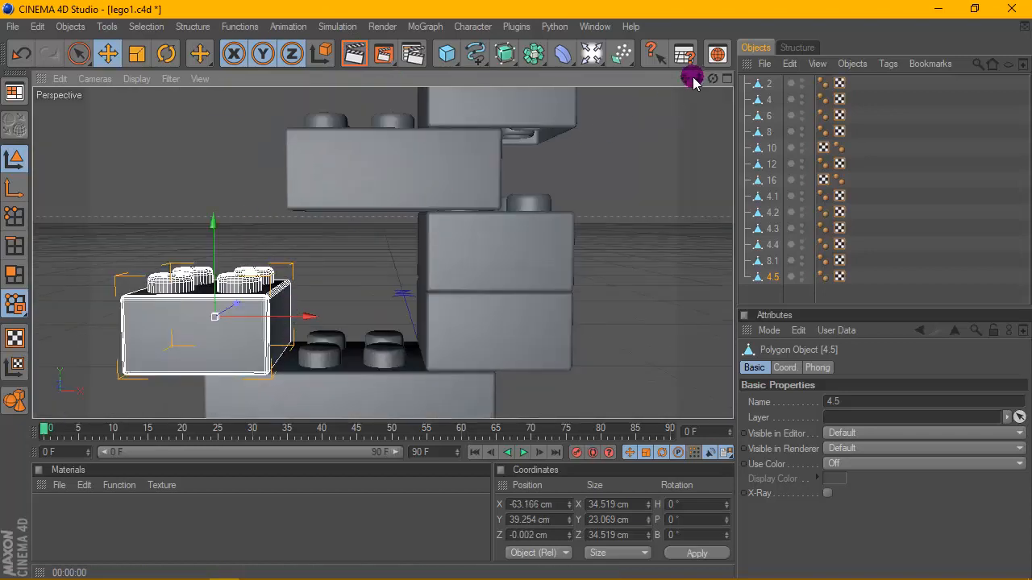
{"action": "left_click_drag", "start_coordinate": [688, 78], "coordinate": [720, 4]}
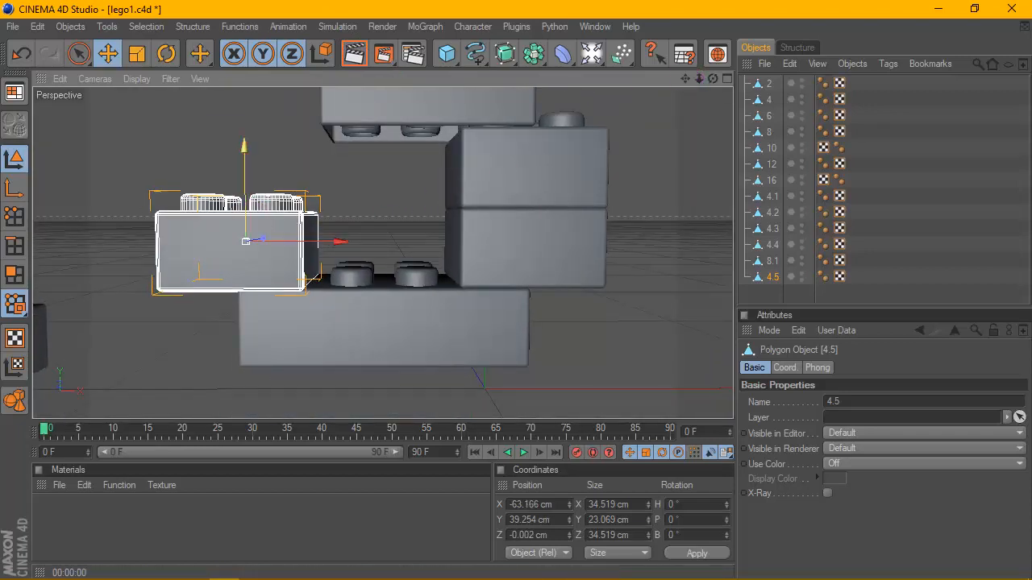
{"action": "left_click_drag", "start_coordinate": [244, 205], "coordinate": [244, 202]}
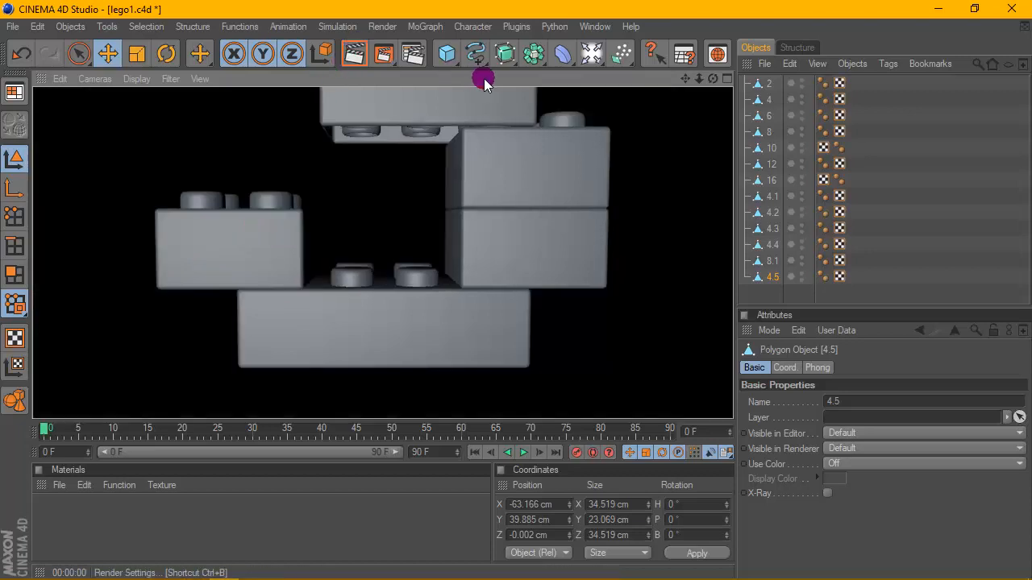
Step: Inspect the assembled number 3 in the front view with a render, and check it against the spare bricks in perspective
{"action": "left_click", "coordinate": [726, 76]}
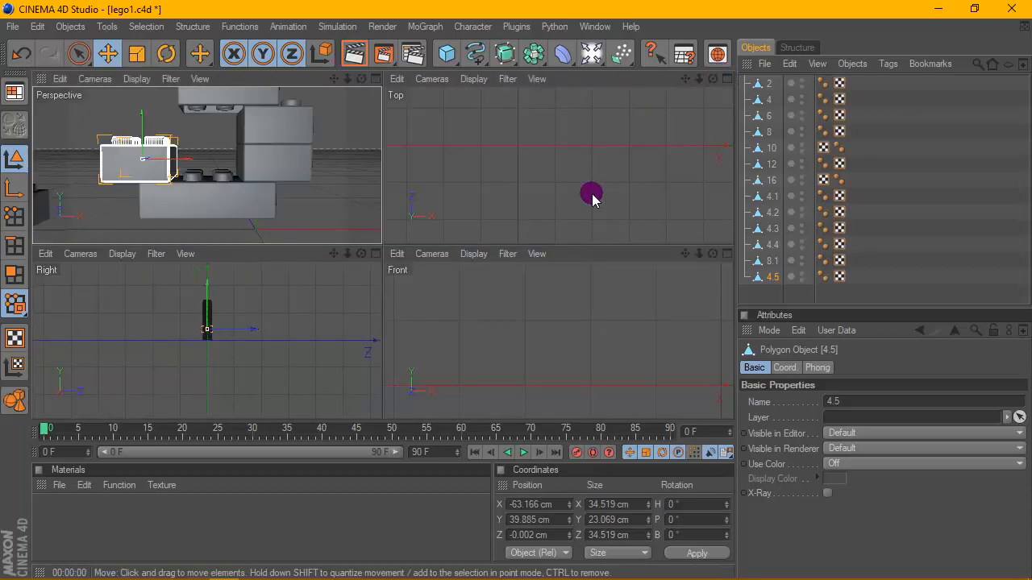
{"action": "left_click", "coordinate": [503, 276]}
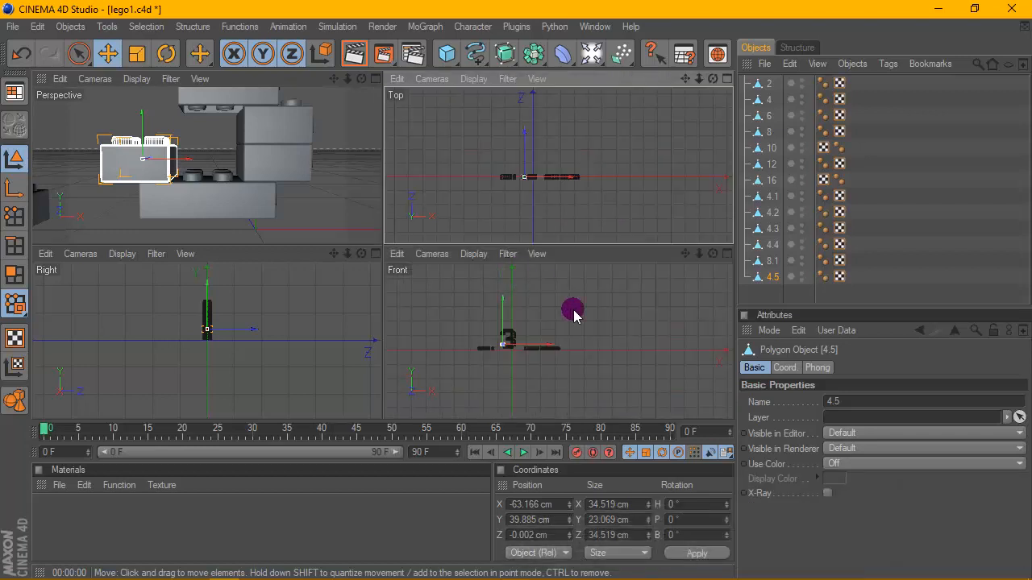
{"action": "scroll", "coordinate": [522, 343], "scroll_direction": "up", "scroll_amount": 5}
{"action": "left_click_drag", "start_coordinate": [699, 254], "coordinate": [710, 249]}
{"action": "left_click", "coordinate": [727, 253]}
{"action": "scroll", "coordinate": [396, 246], "scroll_direction": "up", "scroll_amount": 3}
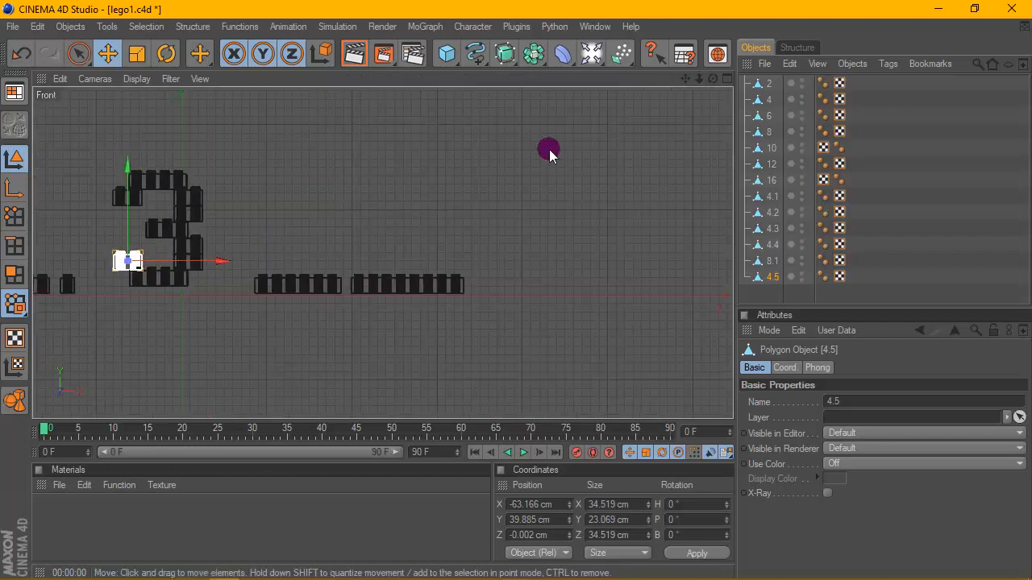
{"action": "left_click_drag", "start_coordinate": [686, 78], "coordinate": [885, 78]}
{"action": "scroll", "coordinate": [334, 237], "scroll_direction": "up", "scroll_amount": 5}
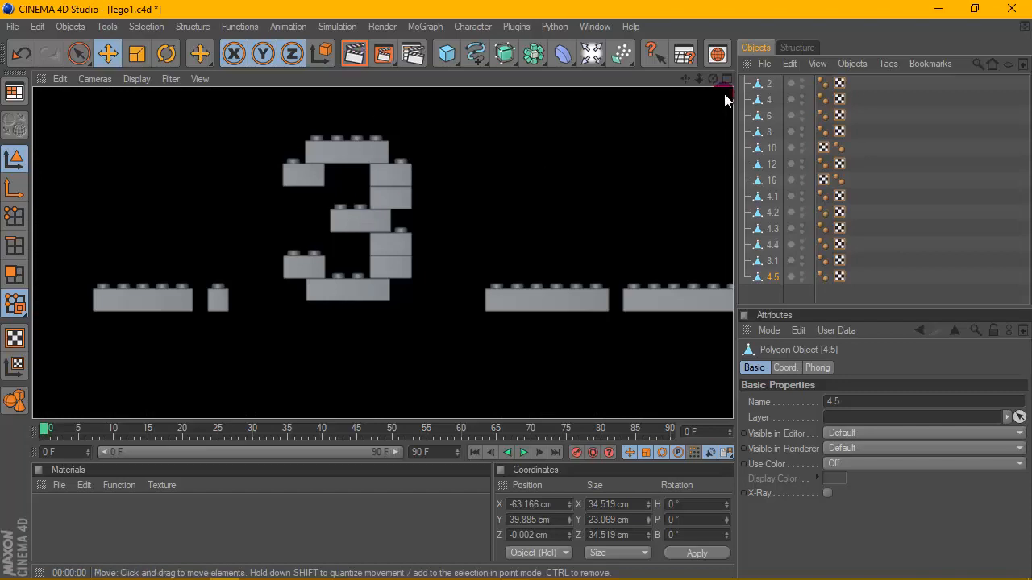
{"action": "left_click", "coordinate": [726, 78]}
{"action": "left_click", "coordinate": [373, 78]}
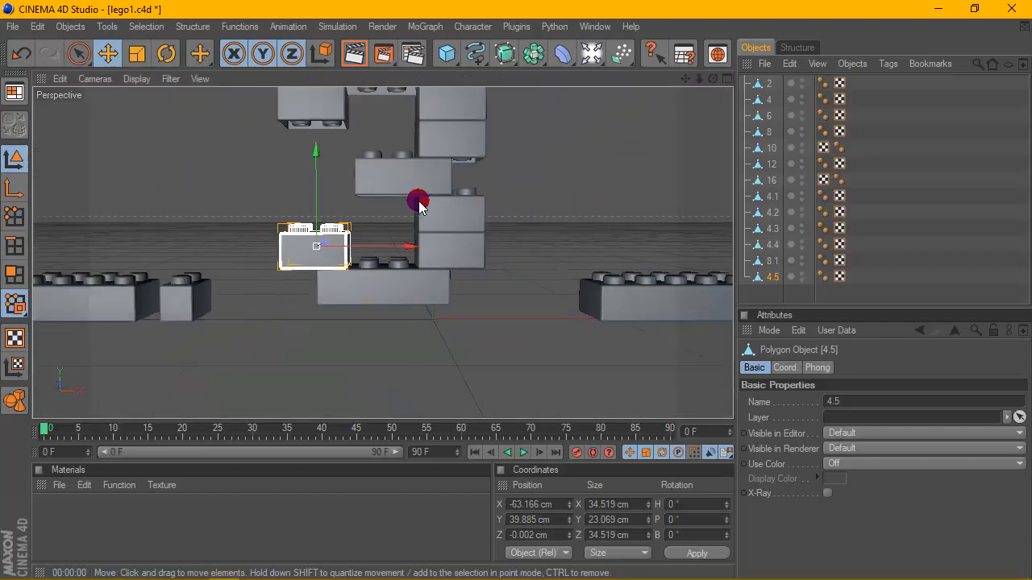
{"action": "scroll", "coordinate": [423, 190], "scroll_direction": "down", "scroll_amount": 3}
{"action": "left_click_drag", "start_coordinate": [684, 78], "coordinate": [486, 83]}
{"action": "left_click_drag", "start_coordinate": [527, 182], "coordinate": [394, 266], "text": "alt"}
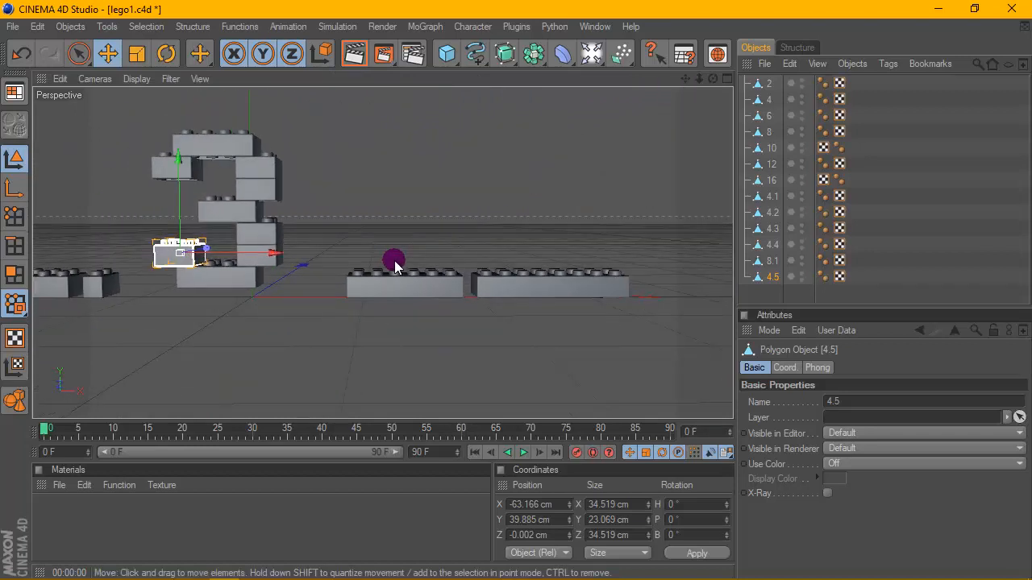
Step: Switch to the Photos app and examine how the letter D is built in the reference image of brick letters
{"action": "key", "text": "alt+Tab"}
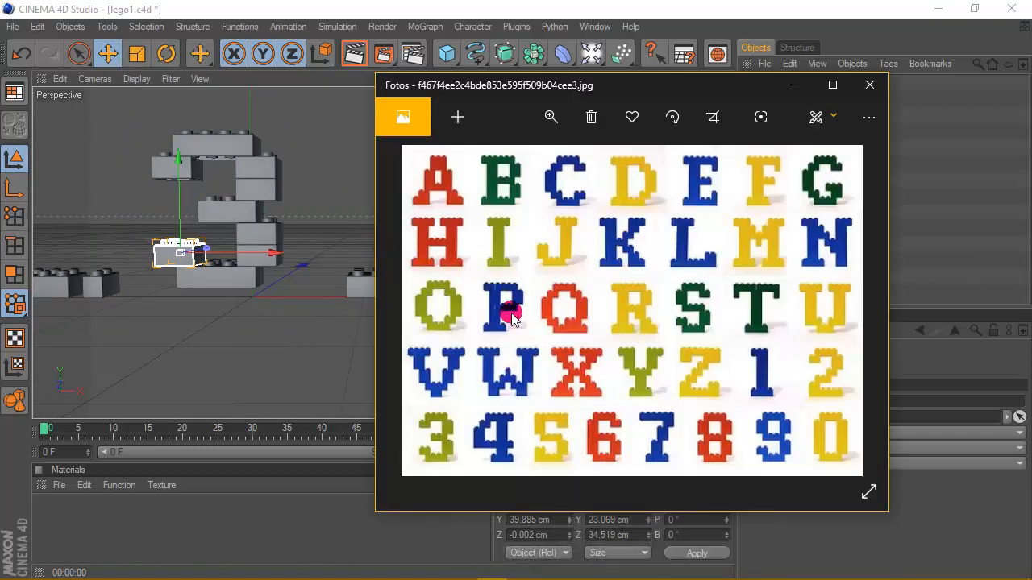
{"action": "double_click", "coordinate": [460, 375]}
{"action": "left_click_drag", "start_coordinate": [460, 376], "coordinate": [588, 215]}
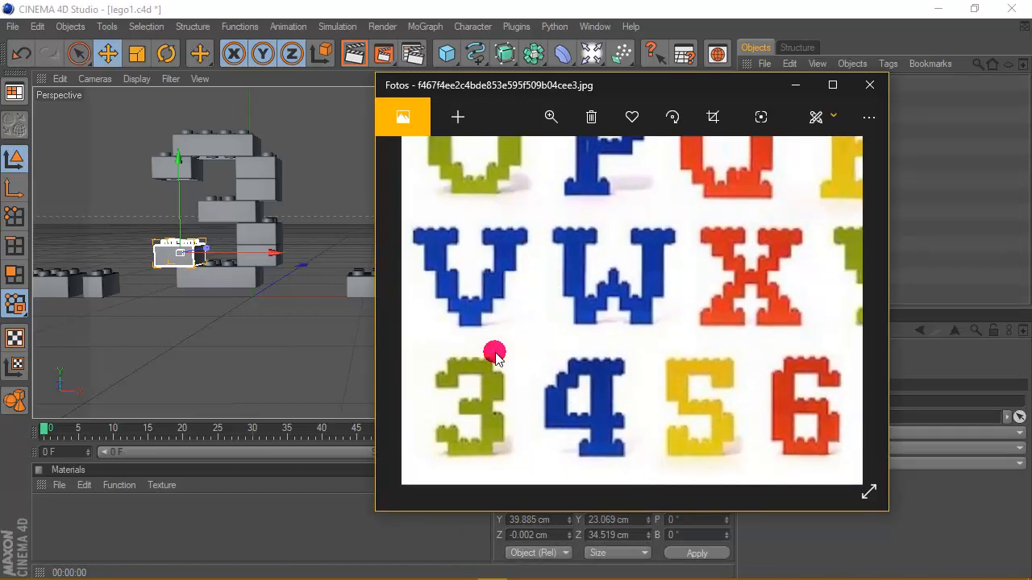
{"action": "left_click_drag", "start_coordinate": [662, 259], "coordinate": [609, 350]}
{"action": "left_click_drag", "start_coordinate": [750, 260], "coordinate": [660, 336]}
{"action": "left_click_drag", "start_coordinate": [701, 258], "coordinate": [612, 353]}
{"action": "left_click_drag", "start_coordinate": [709, 279], "coordinate": [623, 328]}
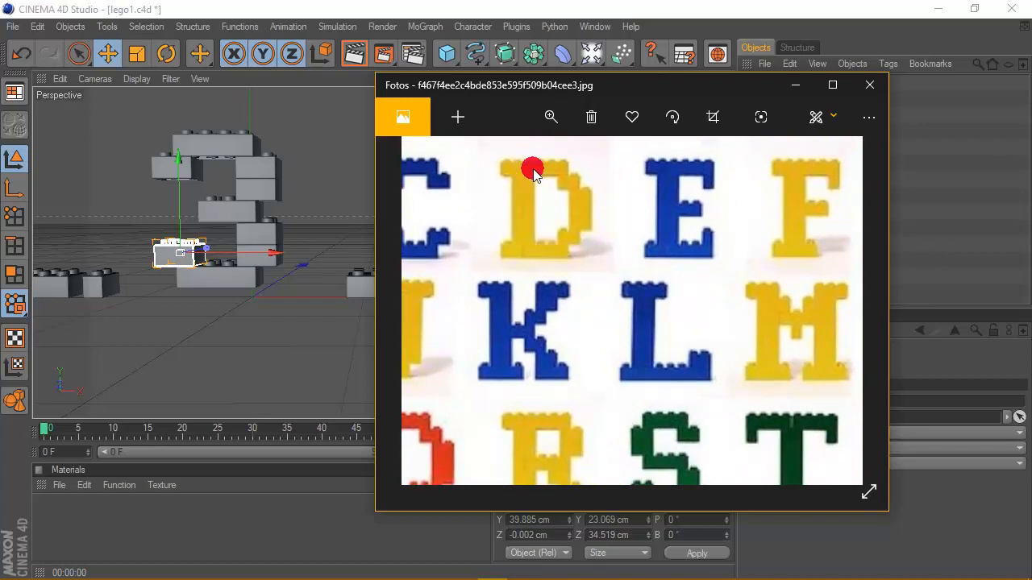
{"action": "scroll", "coordinate": [533, 174], "scroll_direction": "up", "scroll_amount": 2}
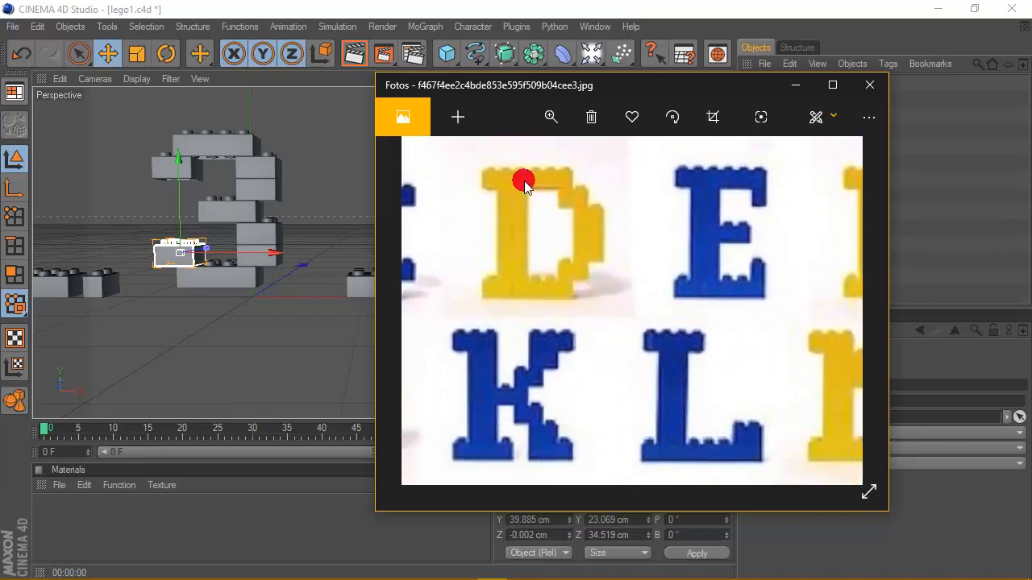
{"action": "scroll", "coordinate": [626, 171], "scroll_direction": "down", "scroll_amount": 3}
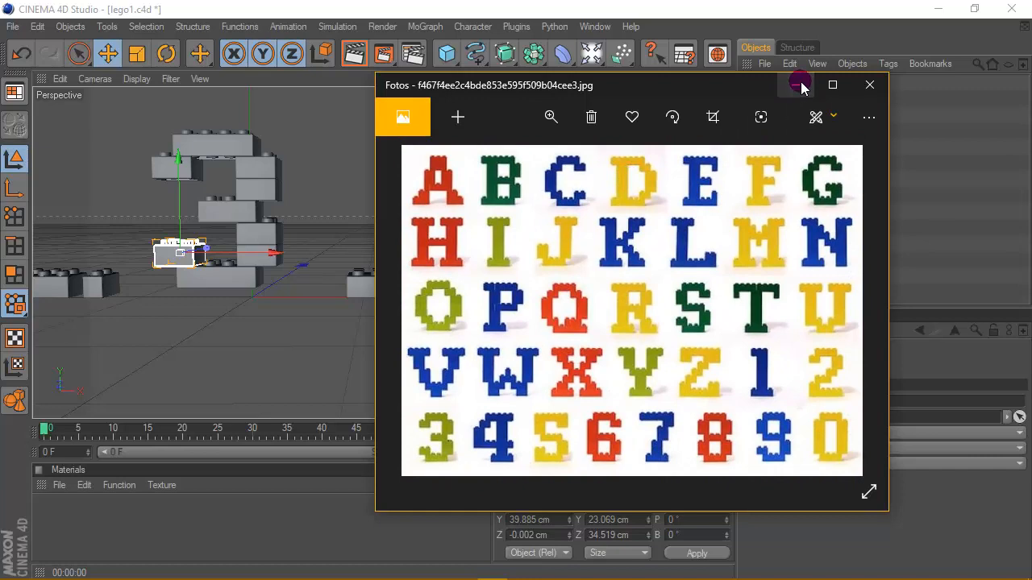
{"action": "left_click", "coordinate": [798, 84]}
Step: Move brick 16 further along positive X, away from brick 12, to clear space for the letter D
{"action": "left_click", "coordinate": [409, 292]}
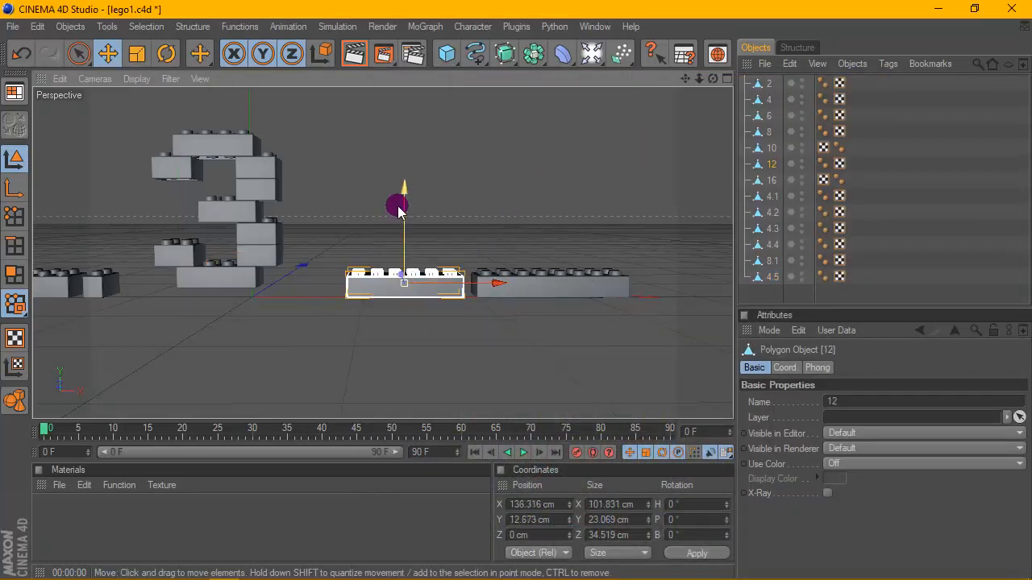
{"action": "left_click", "coordinate": [561, 278]}
{"action": "left_click", "coordinate": [636, 285]}
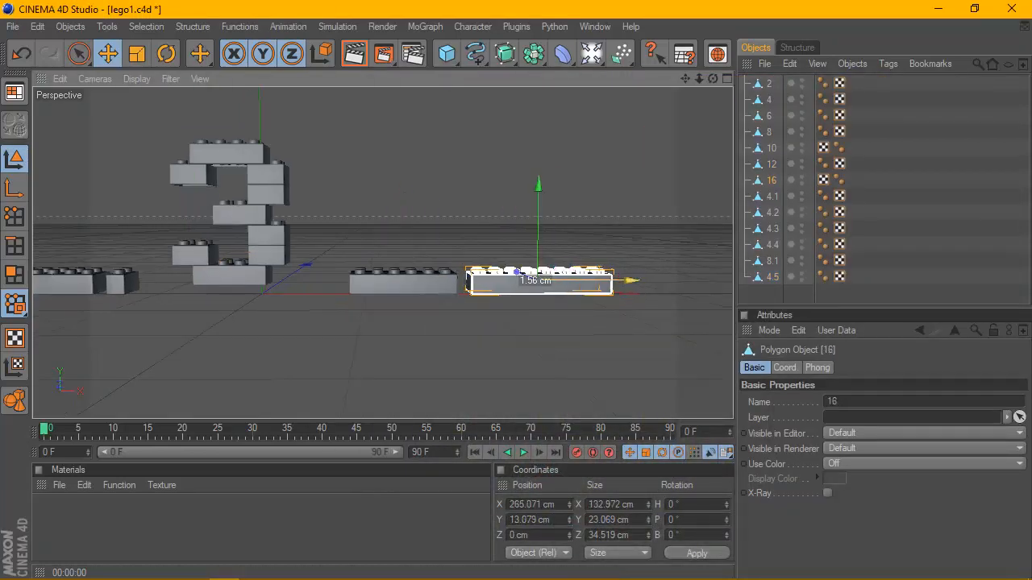
{"action": "left_click_drag", "start_coordinate": [632, 280], "coordinate": [726, 281]}
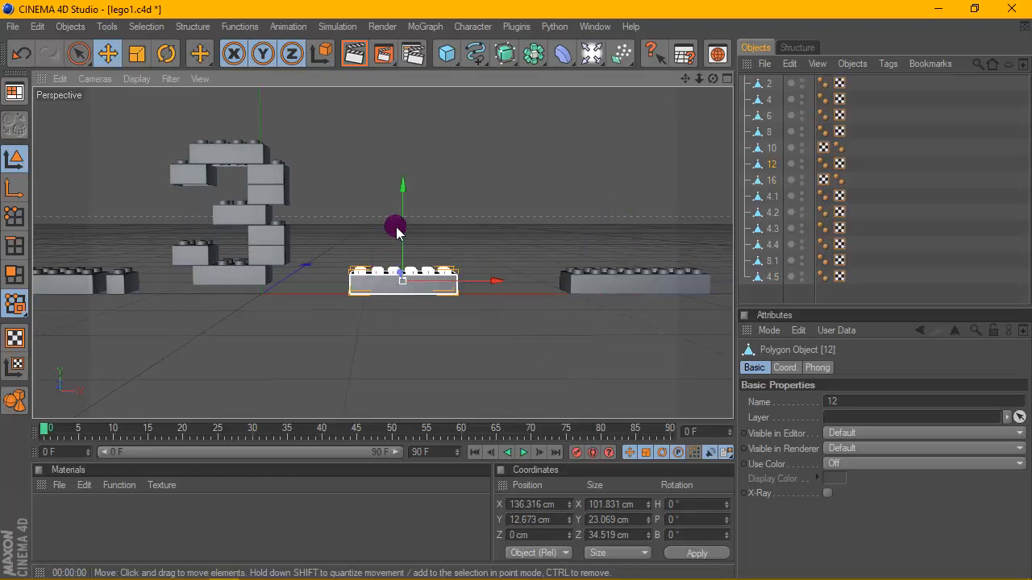
Step: Raise brick 12 level with the top of the number 3 as the D's top bar, to about Y 134.1 cm
{"action": "left_click_drag", "start_coordinate": [396, 225], "coordinate": [465, 195]}
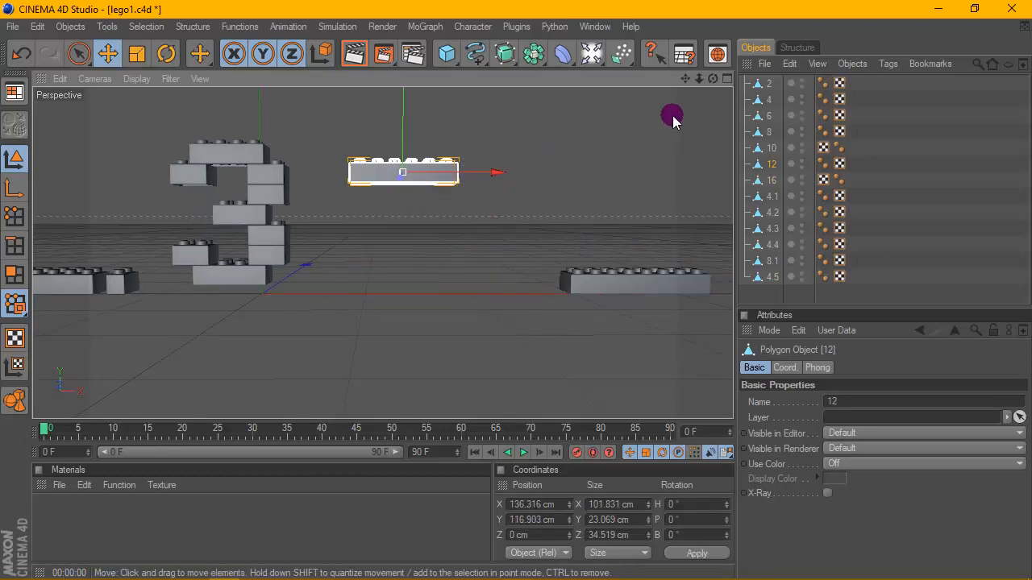
{"action": "left_click", "coordinate": [725, 78]}
{"action": "left_click", "coordinate": [728, 256]}
{"action": "scroll", "coordinate": [524, 181], "scroll_direction": "up", "scroll_amount": 2}
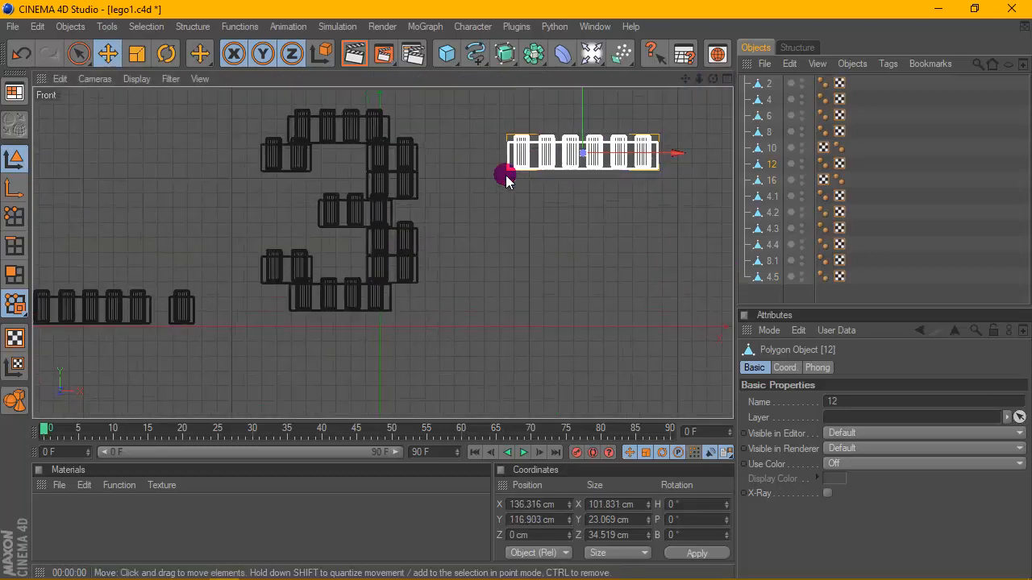
{"action": "left_click_drag", "start_coordinate": [685, 78], "coordinate": [542, 149]}
{"action": "scroll", "coordinate": [472, 175], "scroll_direction": "up", "scroll_amount": 1}
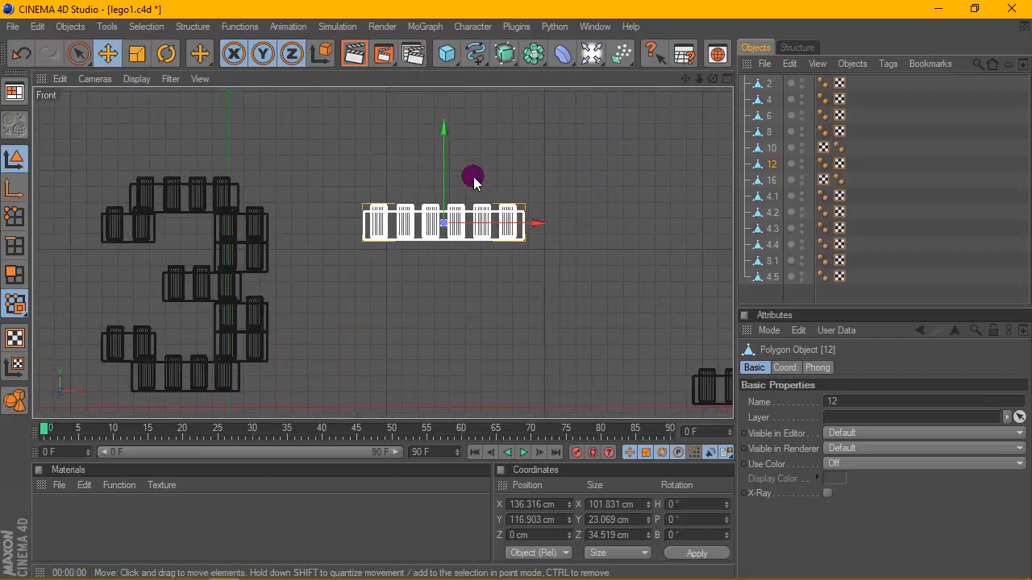
{"action": "left_click_drag", "start_coordinate": [450, 161], "coordinate": [450, 131]}
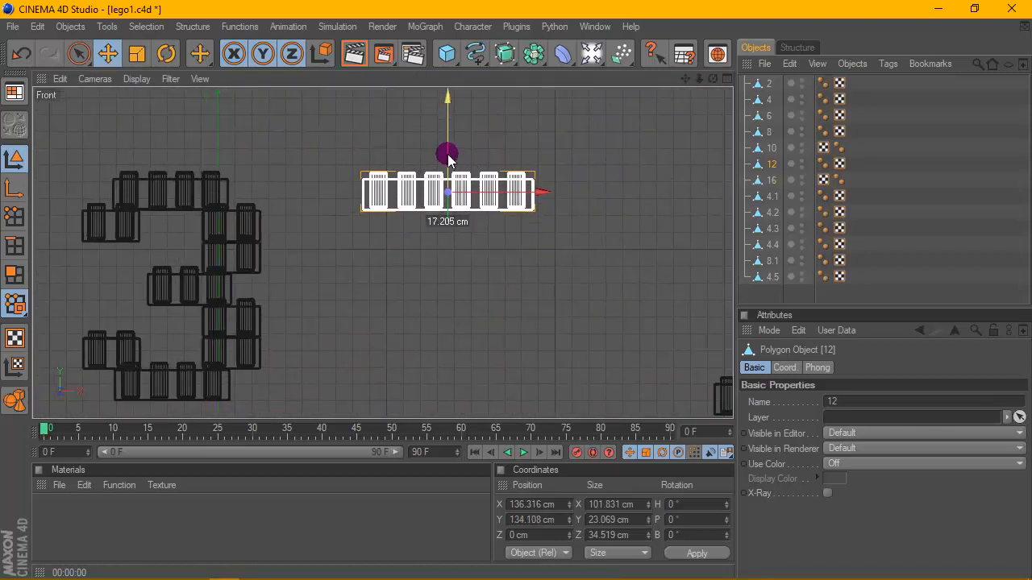
{"action": "scroll", "coordinate": [449, 159], "scroll_direction": "up", "scroll_amount": 2}
Step: Shift the raised brick 12 along X to about 163.5 cm, further from the number 3
{"action": "middle_click", "coordinate": [547, 177]}
{"action": "middle_click", "coordinate": [323, 161]}
{"action": "scroll", "coordinate": [443, 151], "scroll_direction": "up", "scroll_amount": 3}
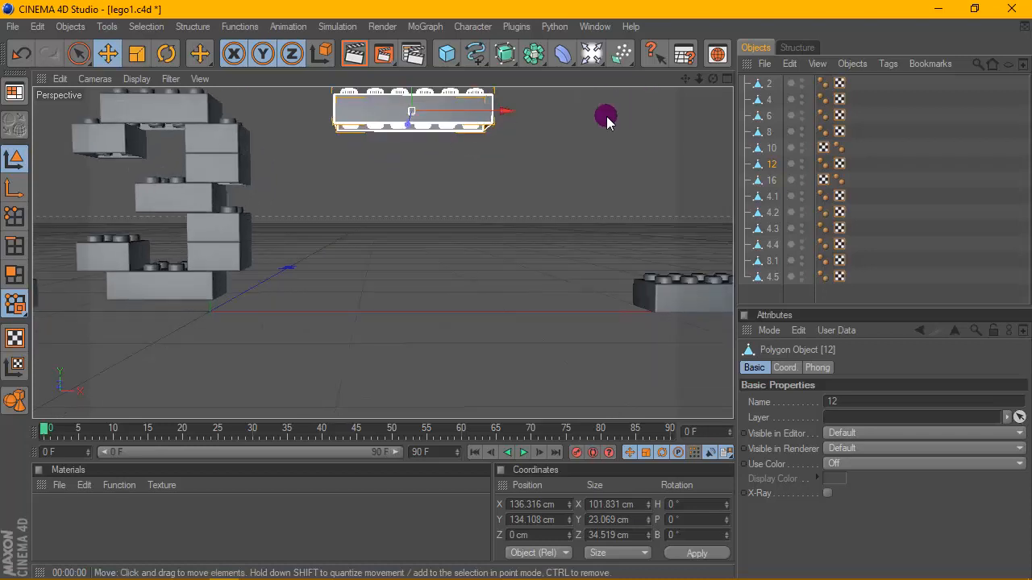
{"action": "scroll", "coordinate": [608, 121], "scroll_direction": "down", "scroll_amount": 2}
{"action": "left_click_drag", "start_coordinate": [512, 139], "coordinate": [512, 139]}
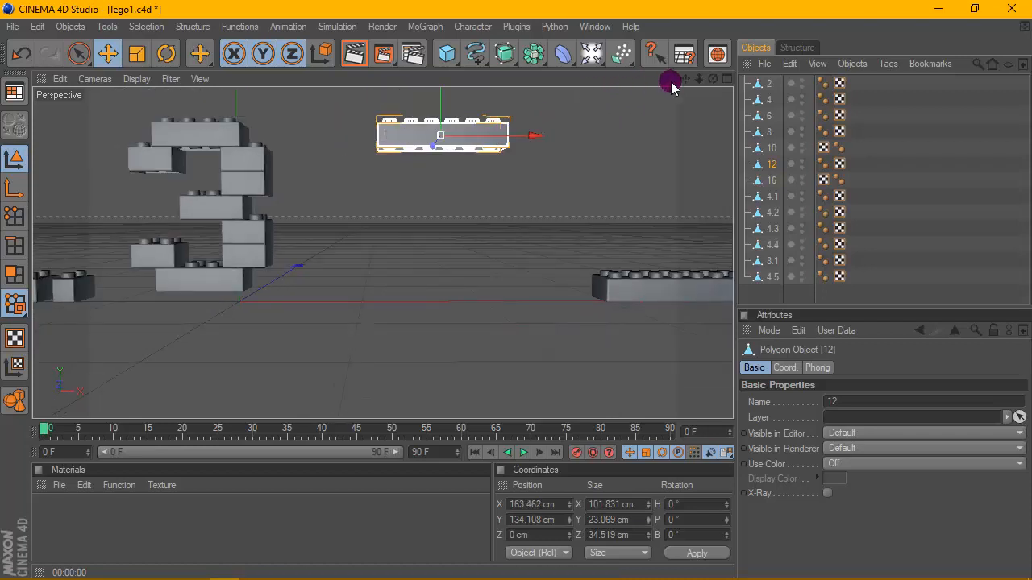
{"action": "left_click_drag", "start_coordinate": [686, 79], "coordinate": [713, 109]}
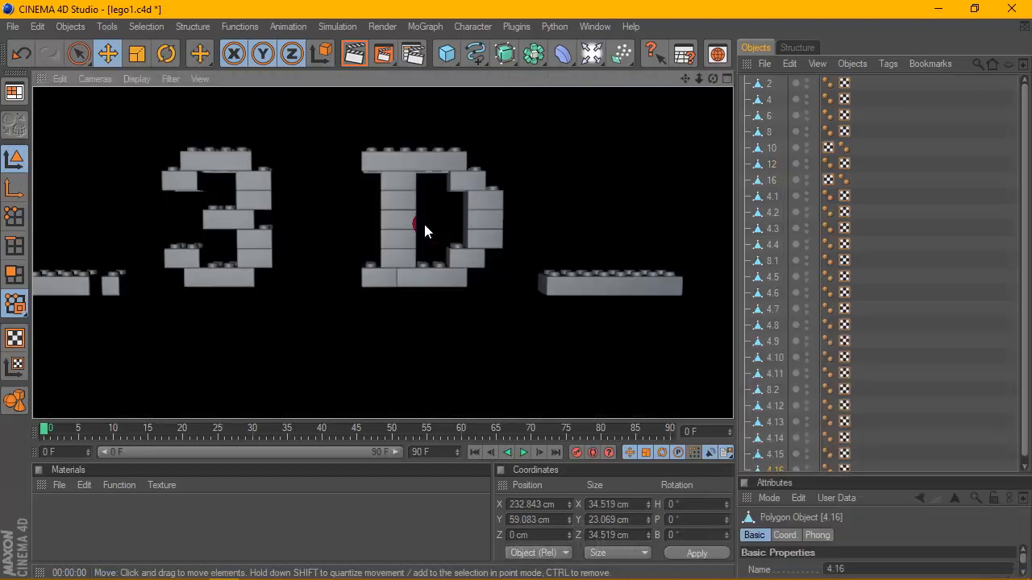
Step: Add a null object to the scene as a container for the letter D's bricks
{"action": "left_click", "coordinate": [490, 235]}
{"action": "scroll", "coordinate": [489, 224], "scroll_direction": "down", "scroll_amount": 1}
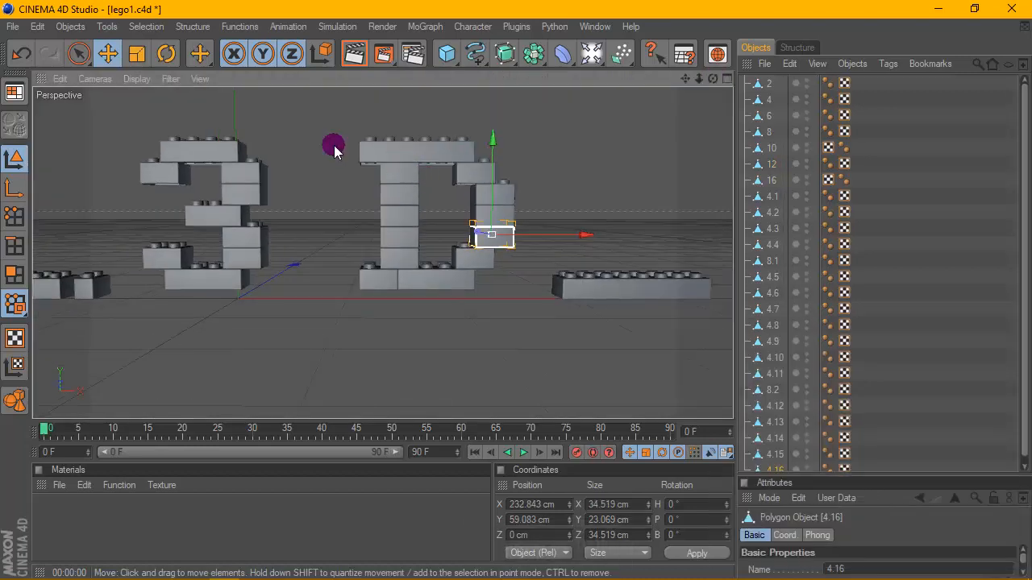
{"action": "left_click", "coordinate": [79, 53]}
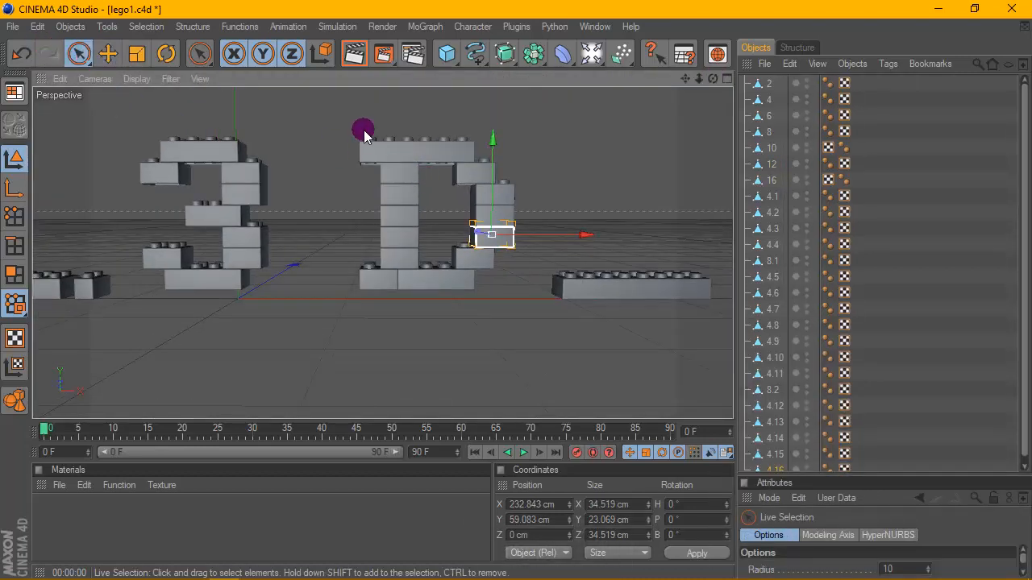
{"action": "left_click", "coordinate": [424, 156], "text": "shift"}
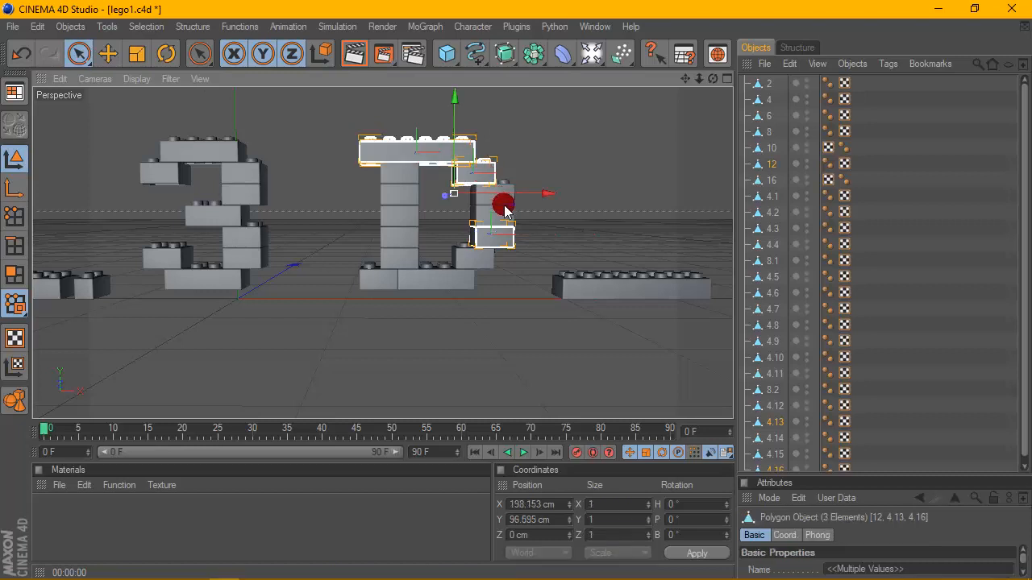
{"action": "left_click", "coordinate": [500, 215], "text": "shift"}
{"action": "left_click_drag", "start_coordinate": [448, 53], "coordinate": [484, 184]}
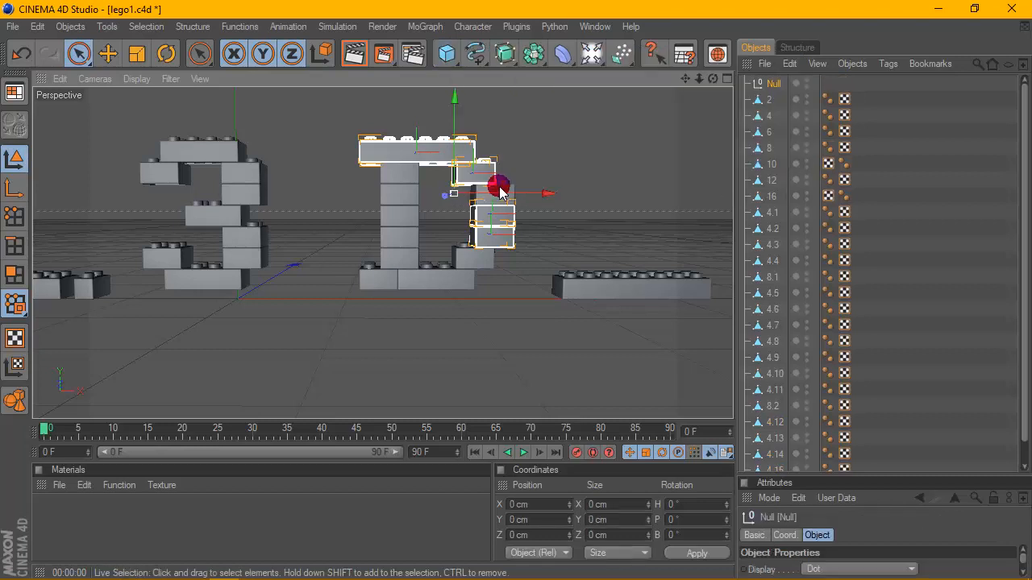
{"action": "left_click", "coordinate": [756, 132]}
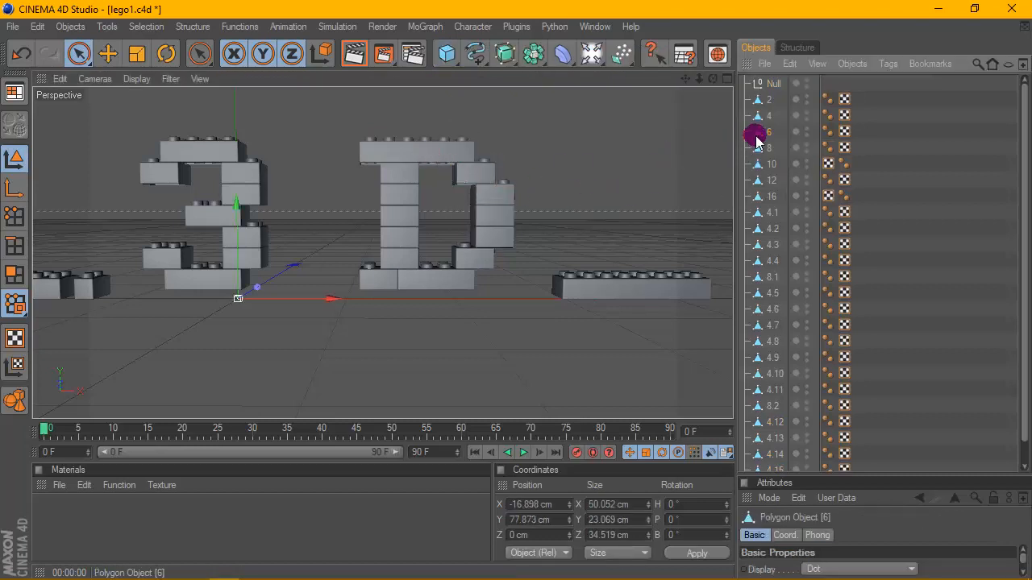
Step: Select all bricks of the letter D, place them inside the null object and collapse its hierarchy
{"action": "left_click", "coordinate": [436, 156]}
{"action": "mouse_move", "coordinate": [447, 155]}
{"action": "left_mouse_down", "text": "shift"}
{"action": "mouse_move", "coordinate": [483, 166]}
{"action": "mouse_move", "coordinate": [498, 202]}
{"action": "mouse_move", "coordinate": [500, 240]}
{"action": "mouse_move", "coordinate": [457, 274]}
{"action": "left_mouse_up", "text": "shift"}
{"action": "mouse_move", "coordinate": [385, 286]}
{"action": "left_mouse_down", "text": "shift"}
{"action": "mouse_move", "coordinate": [405, 187]}
{"action": "mouse_move", "coordinate": [437, 167]}
{"action": "left_mouse_up", "text": "shift"}
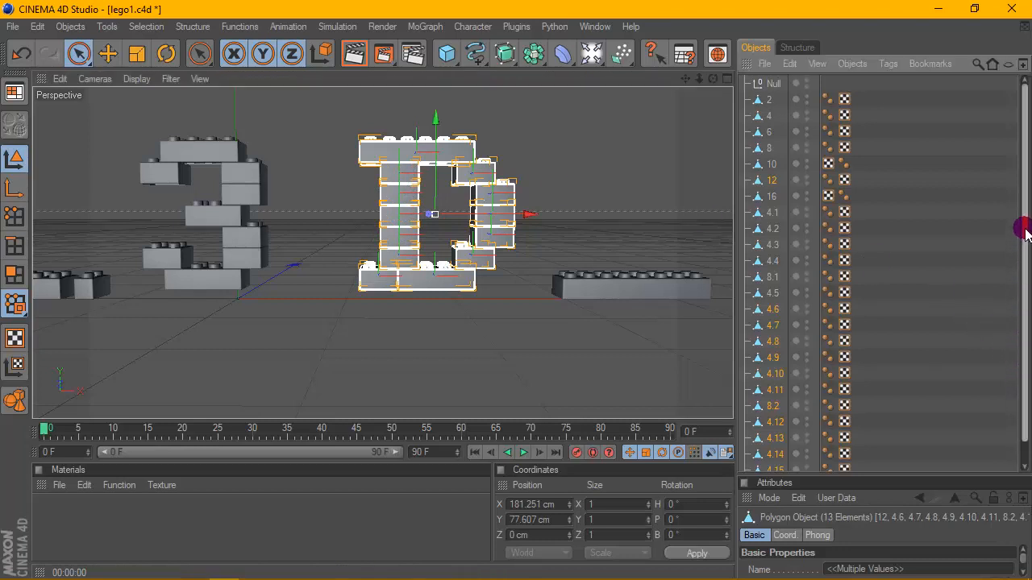
{"action": "left_click_drag", "start_coordinate": [770, 120], "coordinate": [770, 86]}
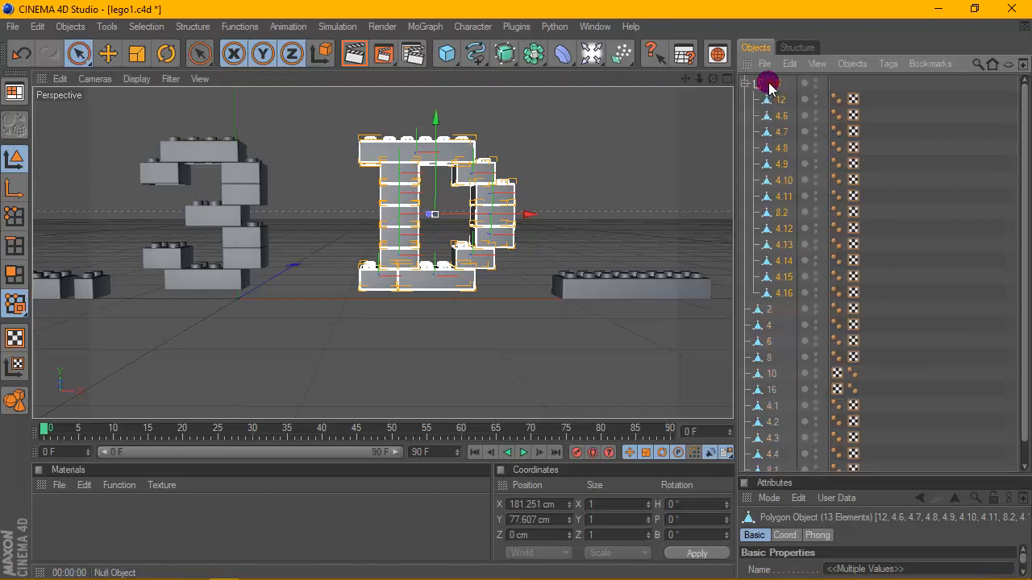
{"action": "left_click", "coordinate": [748, 84]}
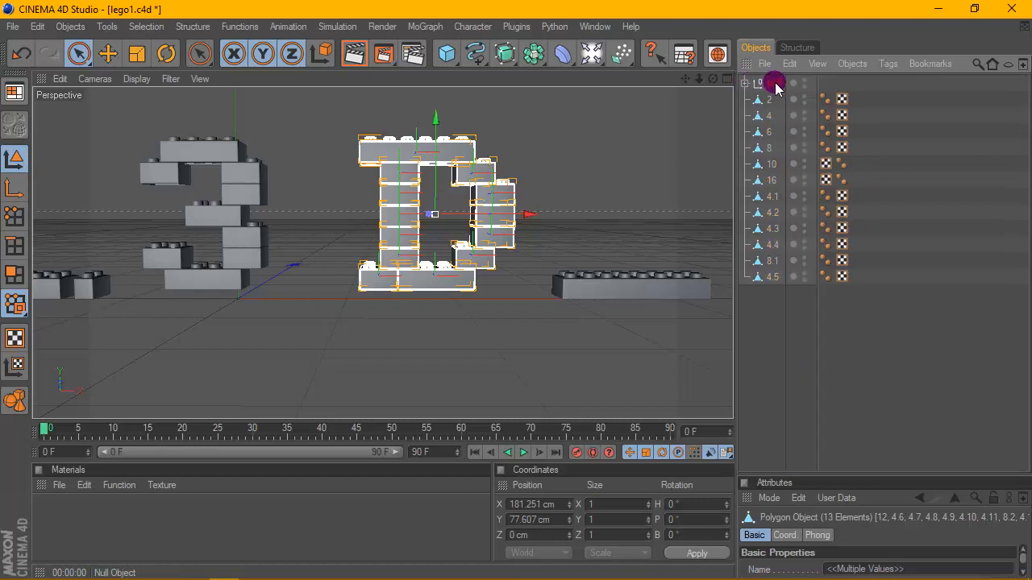
Step: Rename the null object holding the letter D's bricks as D
{"action": "double_click", "coordinate": [775, 84]}
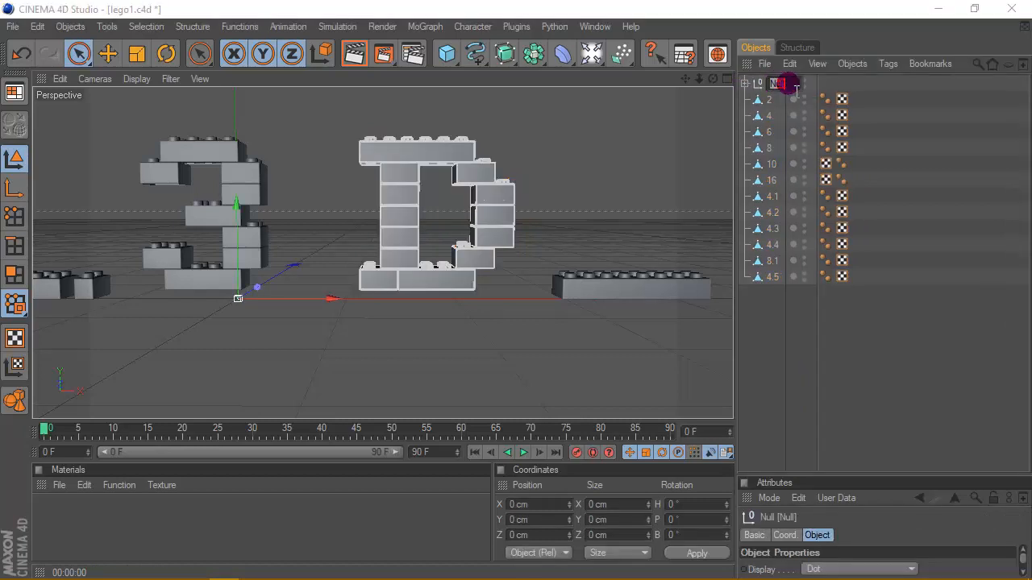
{"action": "type", "text": "D"}
{"action": "key", "text": "Return"}
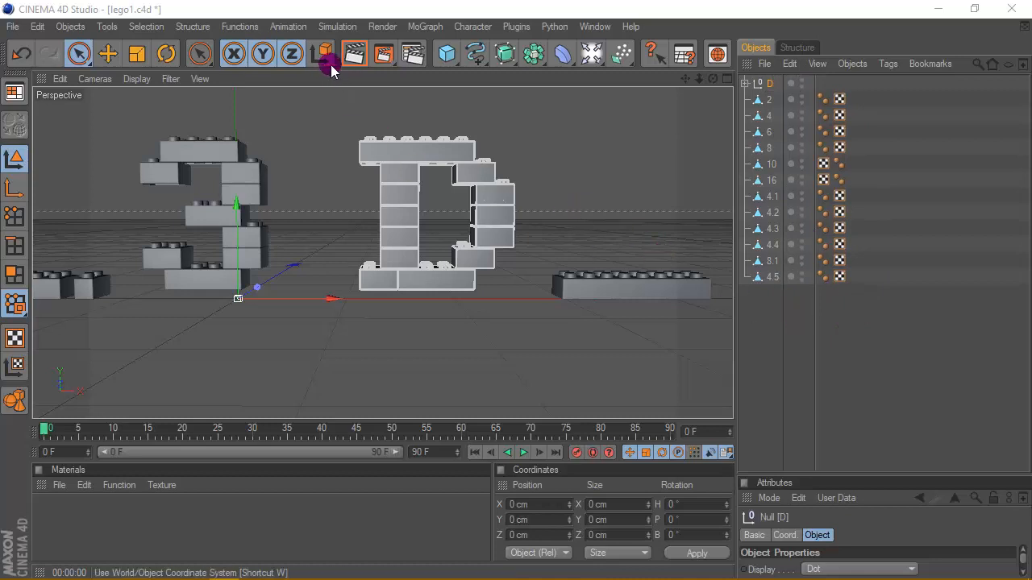
Step: Add a second null object and place all nine bricks of the number 3 inside it
{"action": "left_click_drag", "start_coordinate": [446, 57], "coordinate": [499, 171]}
{"action": "left_click_drag", "start_coordinate": [809, 362], "coordinate": [760, 117]}
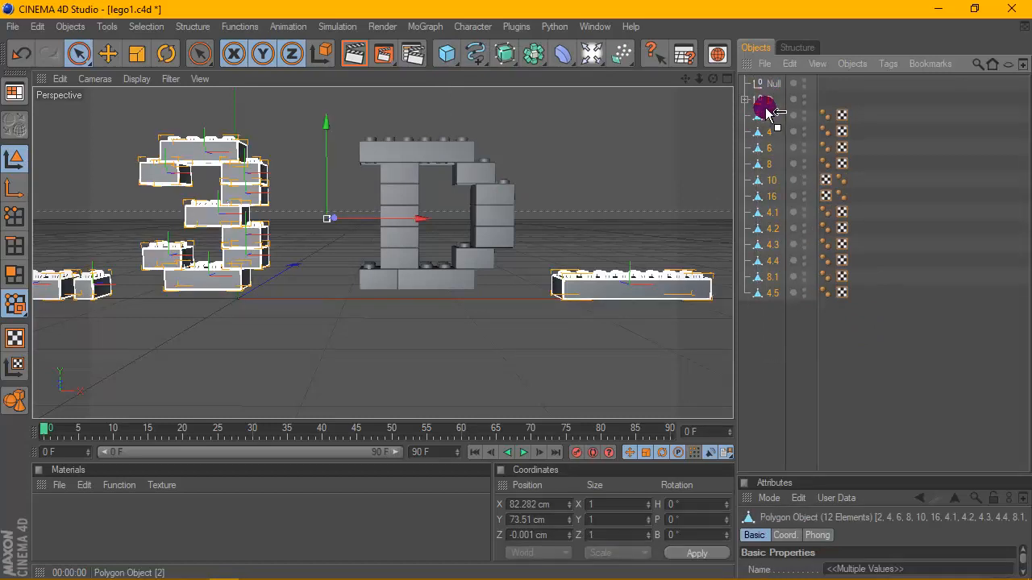
{"action": "left_click", "coordinate": [776, 290]}
{"action": "left_click", "coordinate": [207, 141]}
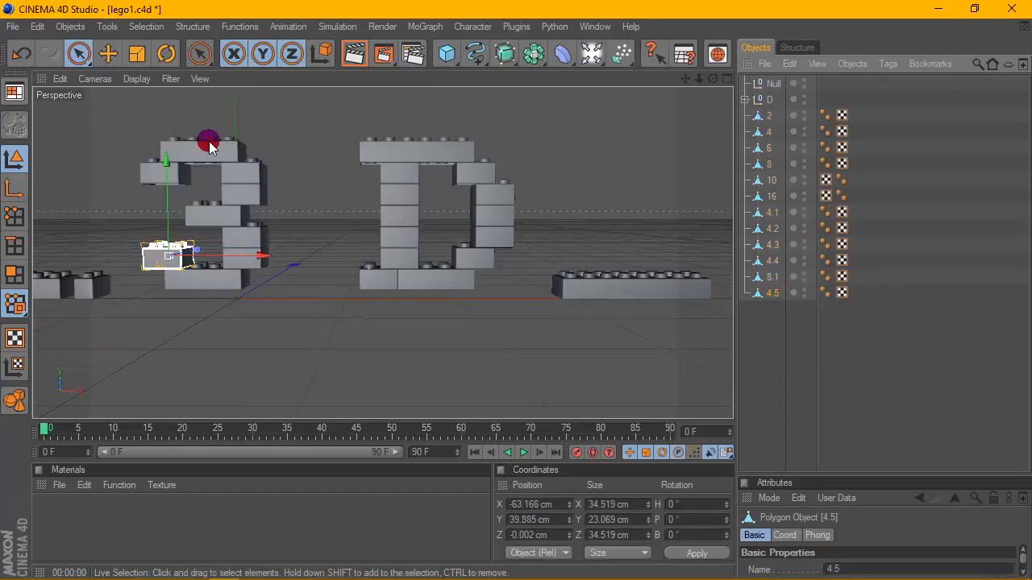
{"action": "mouse_move", "coordinate": [203, 159]}
{"action": "left_mouse_down"}
{"action": "mouse_move", "coordinate": [166, 178]}
{"action": "mouse_move", "coordinate": [258, 168]}
{"action": "mouse_move", "coordinate": [229, 211]}
{"action": "mouse_move", "coordinate": [234, 271]}
{"action": "mouse_move", "coordinate": [174, 270]}
{"action": "left_mouse_up"}
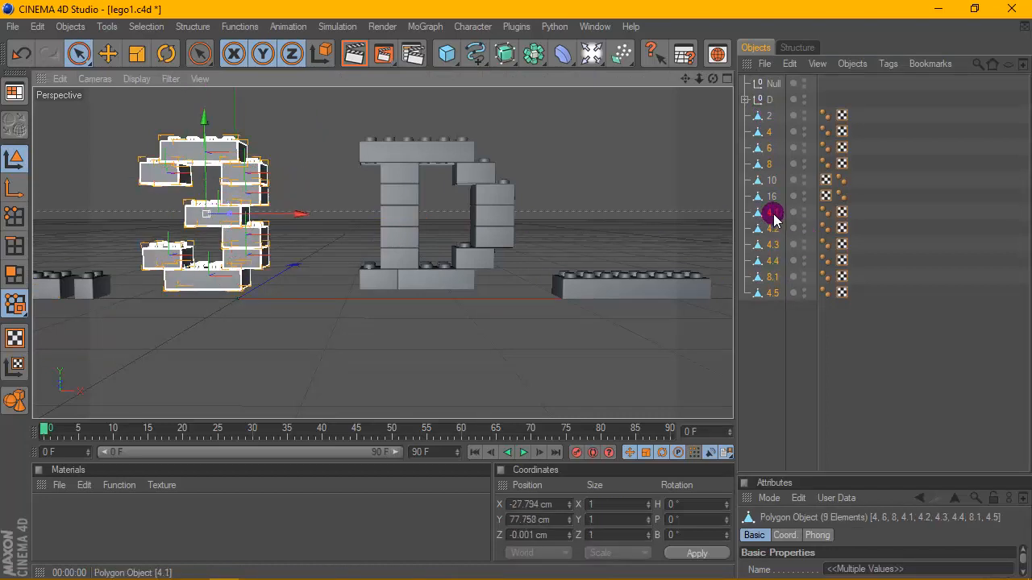
{"action": "left_click_drag", "start_coordinate": [772, 213], "coordinate": [742, 86]}
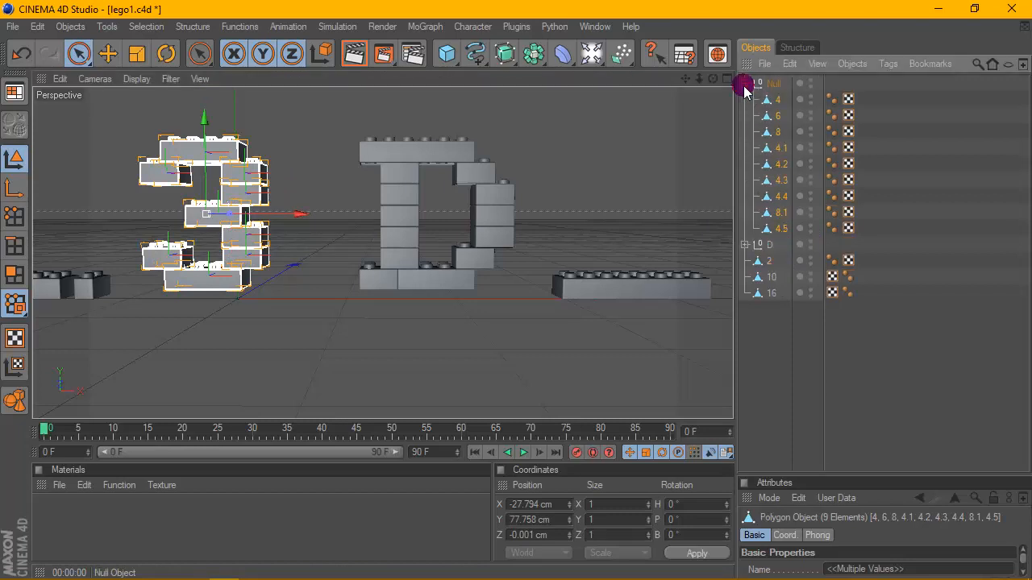
Step: Rename the null object holding the number 3's bricks as 3
{"action": "left_click", "coordinate": [776, 84]}
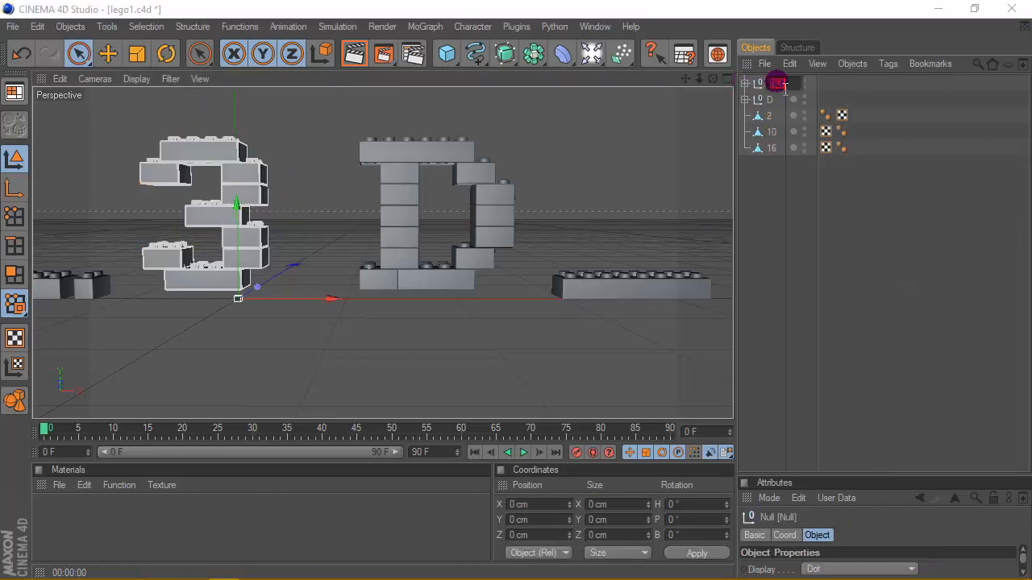
{"action": "type", "text": "3"}
{"action": "key", "text": "Return"}
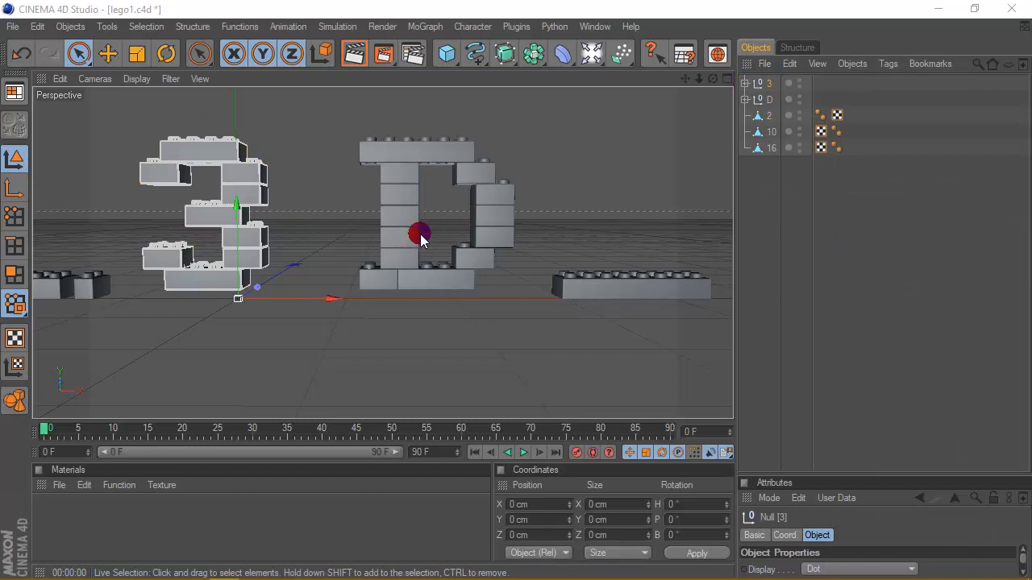
Step: Move only the axis of null D towards the letter's centre, to about X 171.1 cm and Y 56.3 cm
{"action": "left_click", "coordinate": [420, 235]}
{"action": "scroll", "coordinate": [425, 229], "scroll_direction": "down", "scroll_amount": 2}
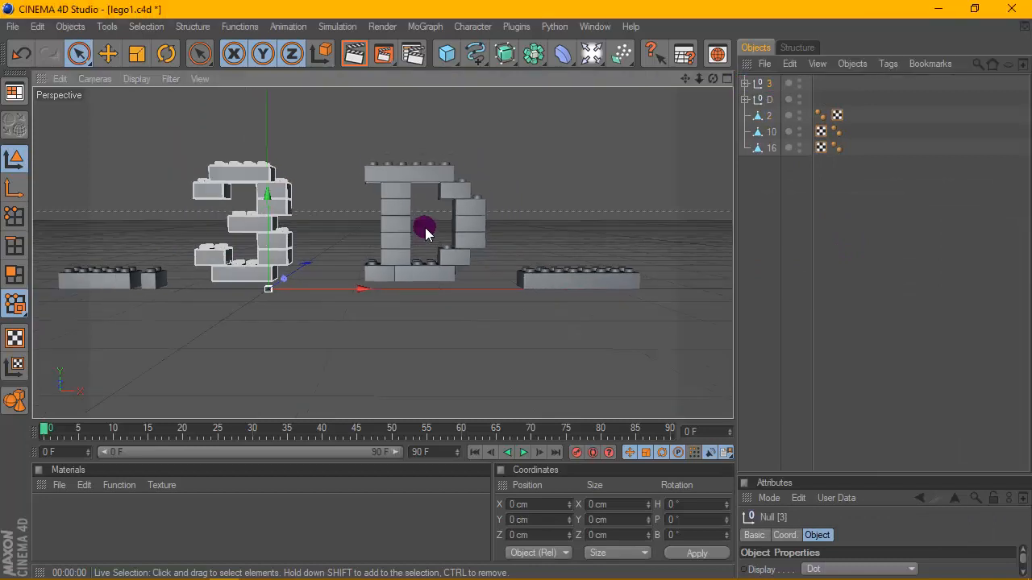
{"action": "left_click", "coordinate": [753, 101]}
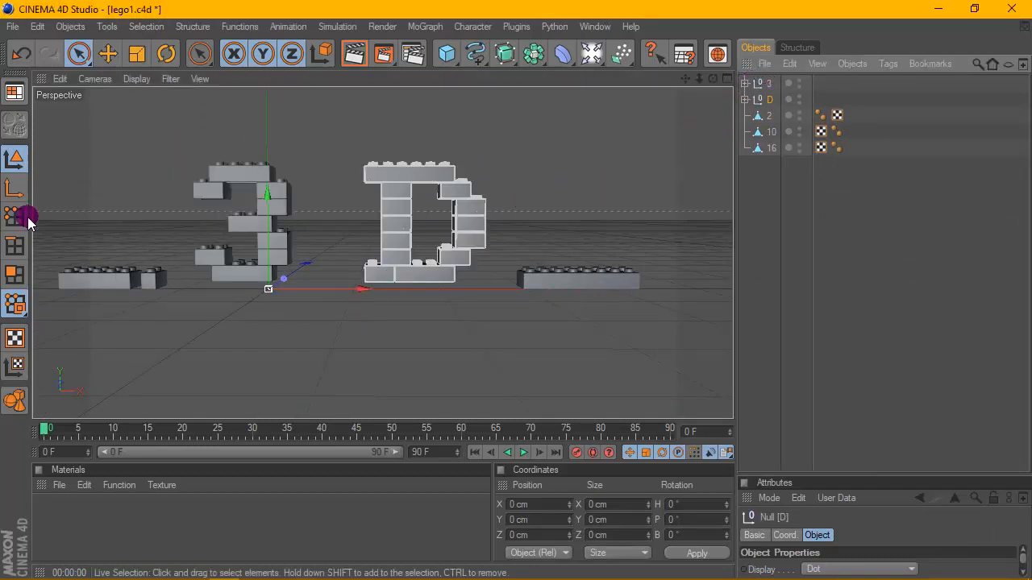
{"action": "left_click", "coordinate": [15, 187]}
{"action": "left_click_drag", "start_coordinate": [361, 290], "coordinate": [477, 289]}
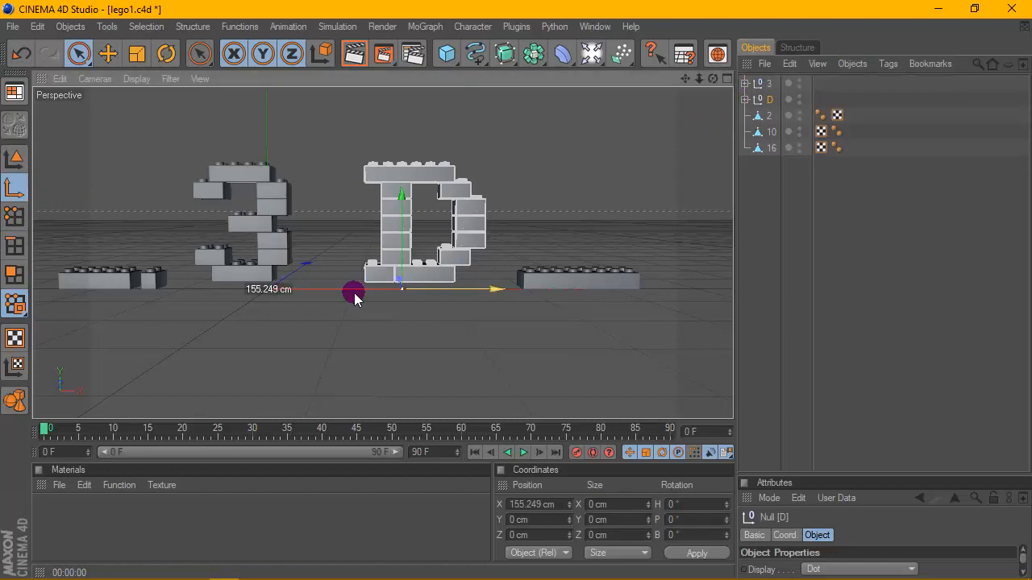
{"action": "left_click_drag", "start_coordinate": [403, 240], "coordinate": [403, 193]}
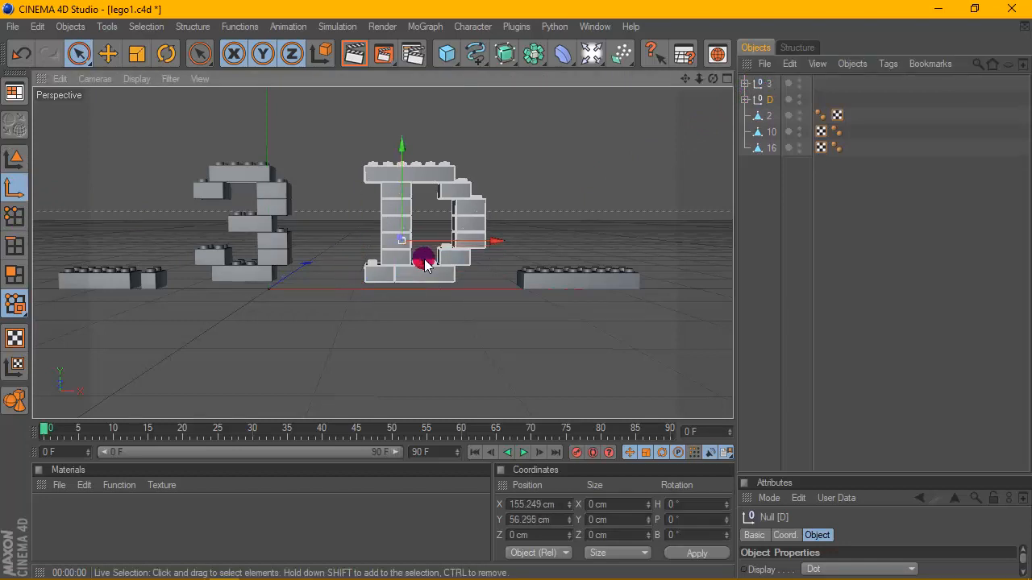
{"action": "left_click_drag", "start_coordinate": [425, 266], "coordinate": [444, 231]}
{"action": "left_click", "coordinate": [15, 159]}
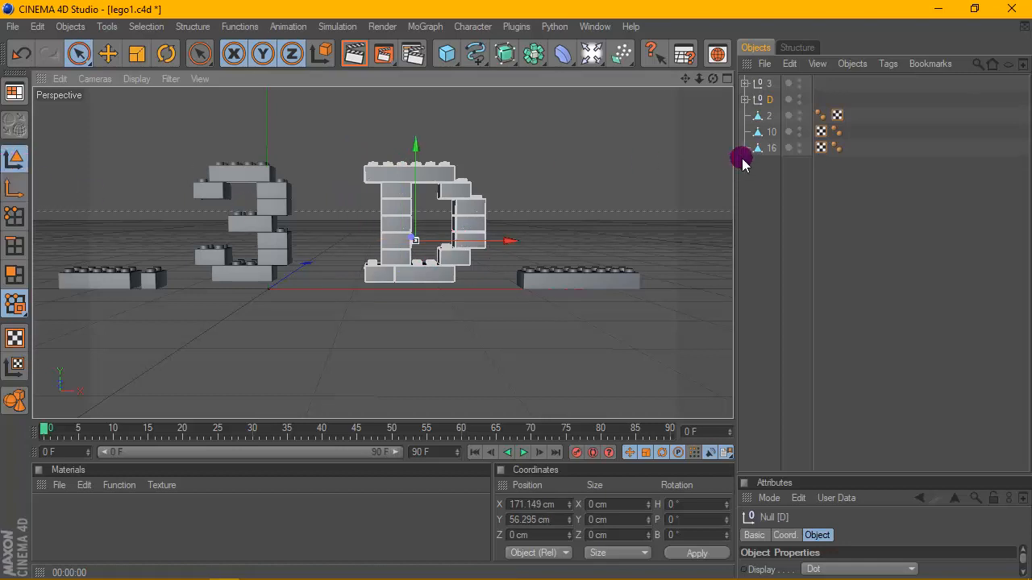
Step: Move only the axis of null 3 to the number's centre, at about X -20.5 cm and Y 76 cm
{"action": "left_click", "coordinate": [761, 84]}
{"action": "left_click", "coordinate": [15, 187]}
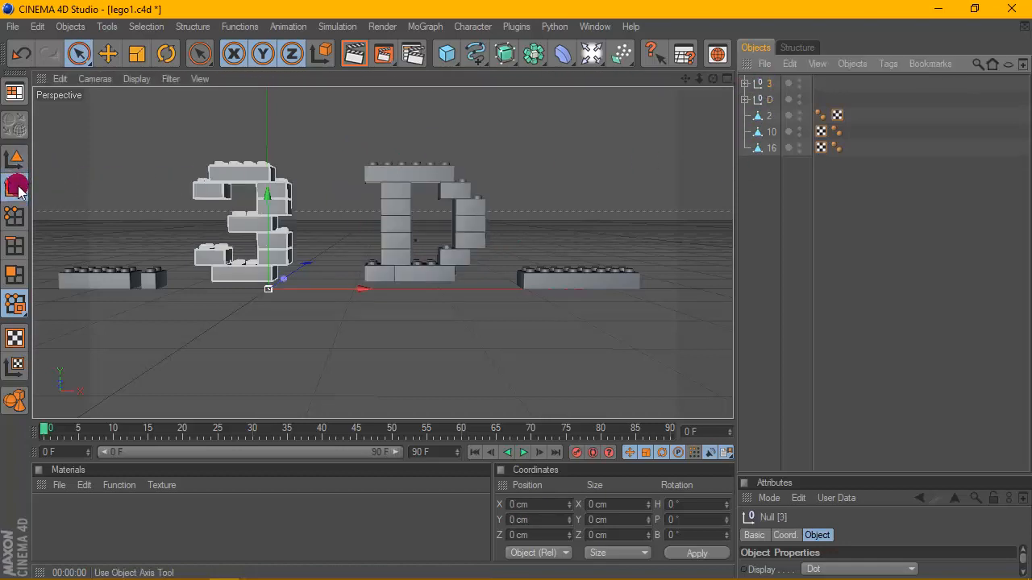
{"action": "left_click_drag", "start_coordinate": [267, 231], "coordinate": [267, 166]}
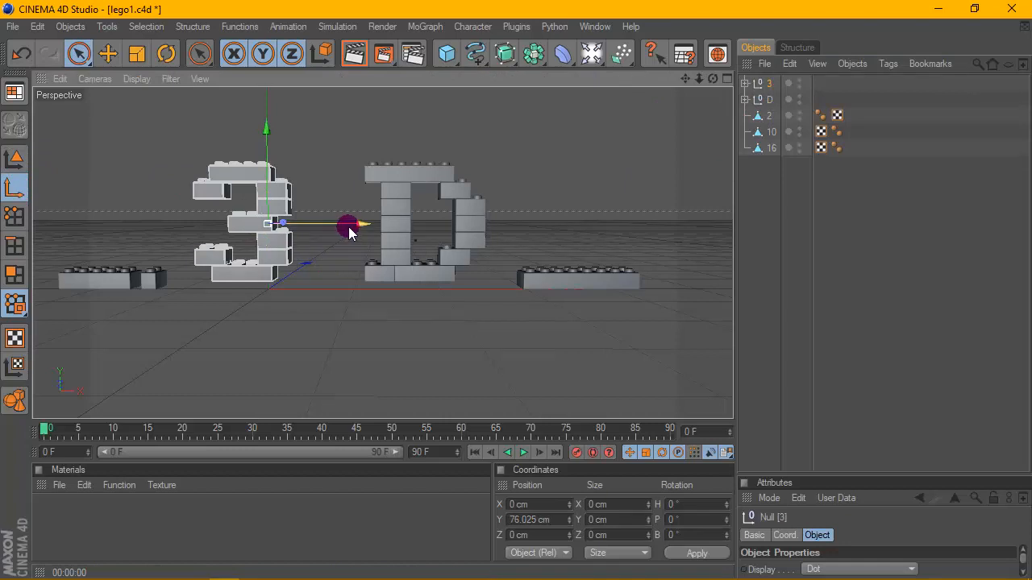
{"action": "left_click_drag", "start_coordinate": [349, 231], "coordinate": [331, 232]}
{"action": "left_click", "coordinate": [14, 158]}
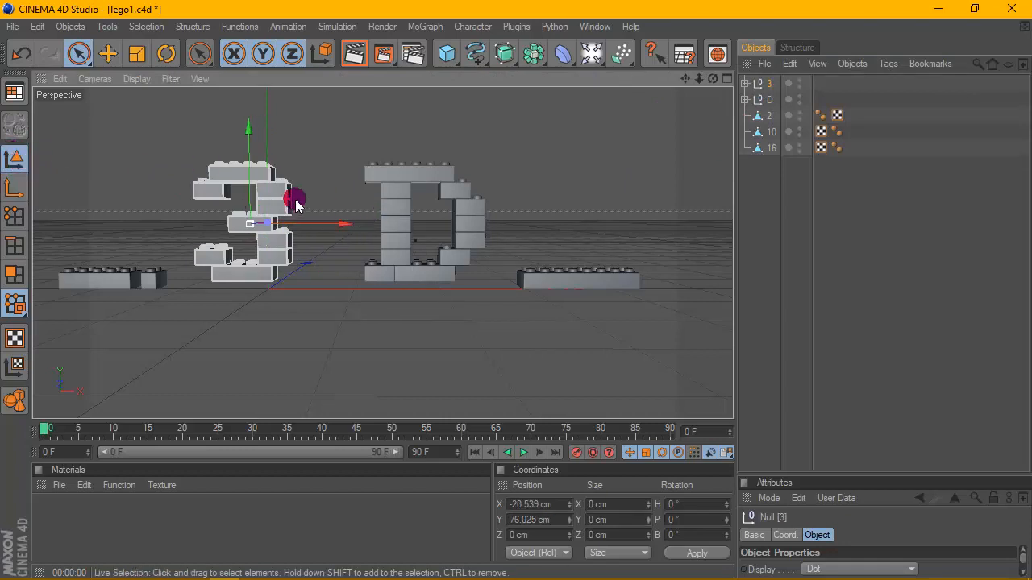
Step: Move the whole letter D along X to about 96.3 cm, close beside the number 3
{"action": "left_click", "coordinate": [778, 101]}
{"action": "left_click_drag", "start_coordinate": [508, 240], "coordinate": [442, 240]}
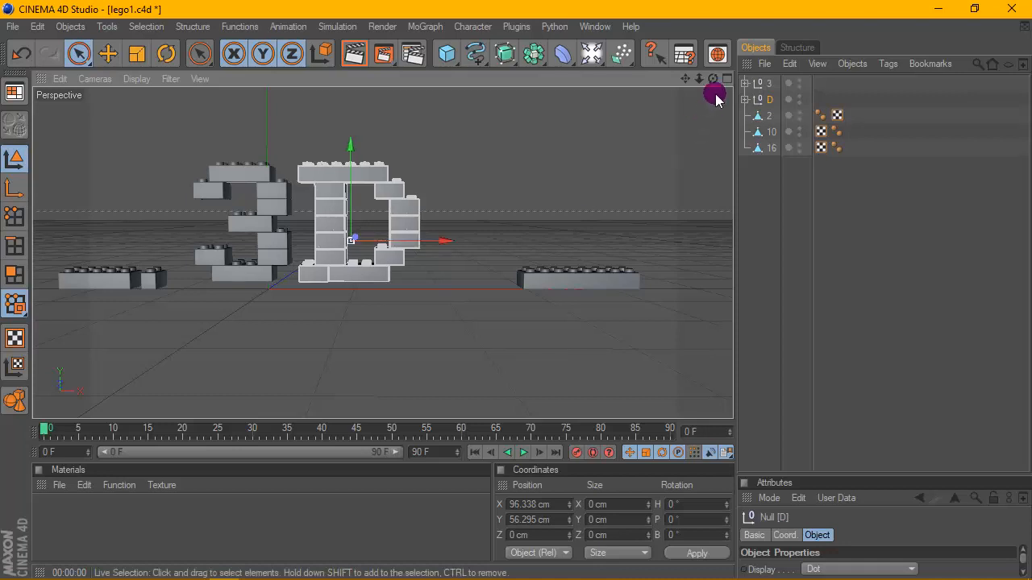
Step: Render a preview of both characters in a closer, slightly raised perspective view
{"action": "left_click_drag", "start_coordinate": [712, 78], "coordinate": [823, 77]}
{"action": "scroll", "coordinate": [324, 194], "scroll_direction": "up", "scroll_amount": 3}
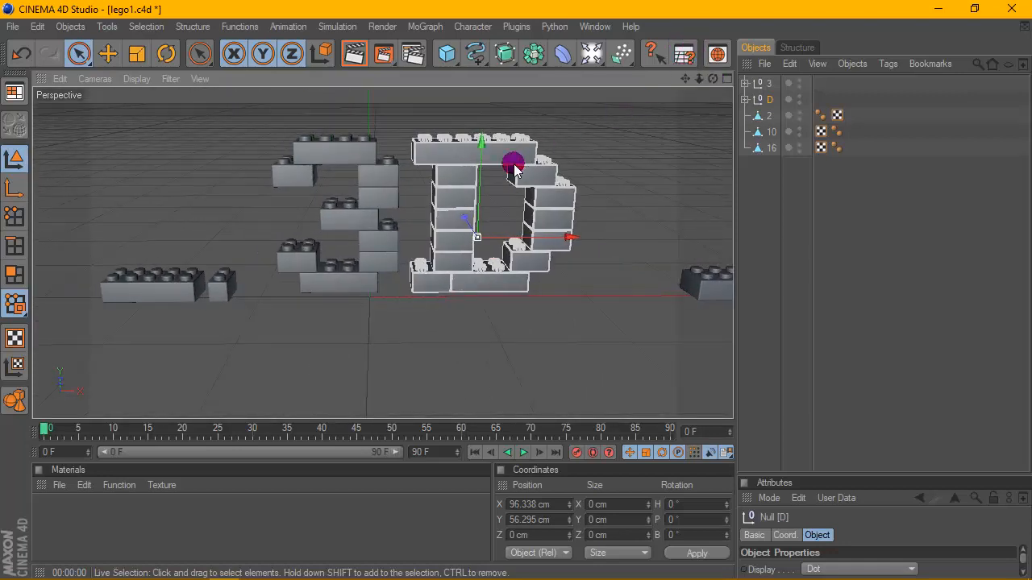
{"action": "scroll", "coordinate": [513, 166], "scroll_direction": "up", "scroll_amount": 2}
{"action": "left_click_drag", "start_coordinate": [683, 79], "coordinate": [626, 116]}
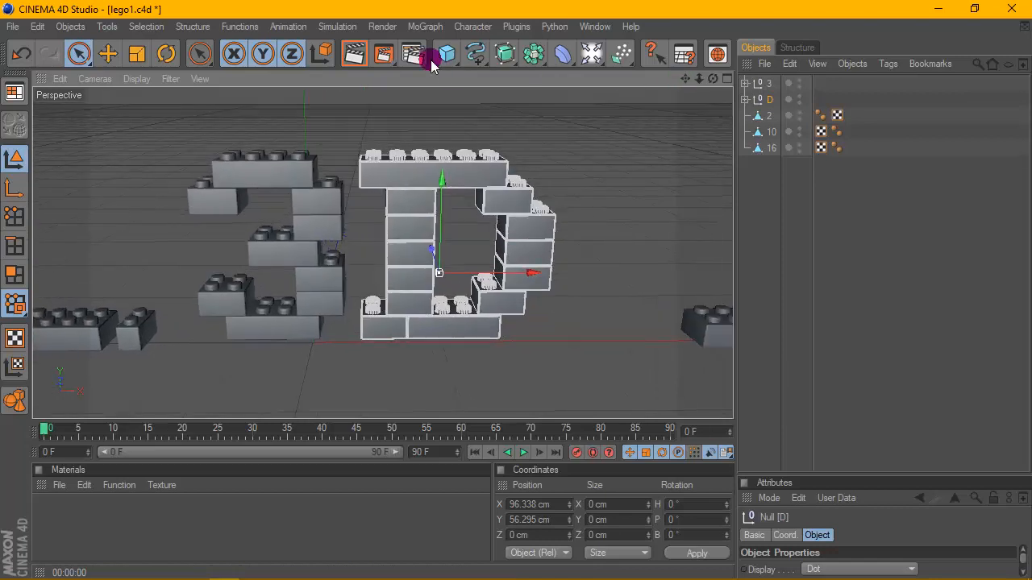
{"action": "left_click", "coordinate": [354, 55]}
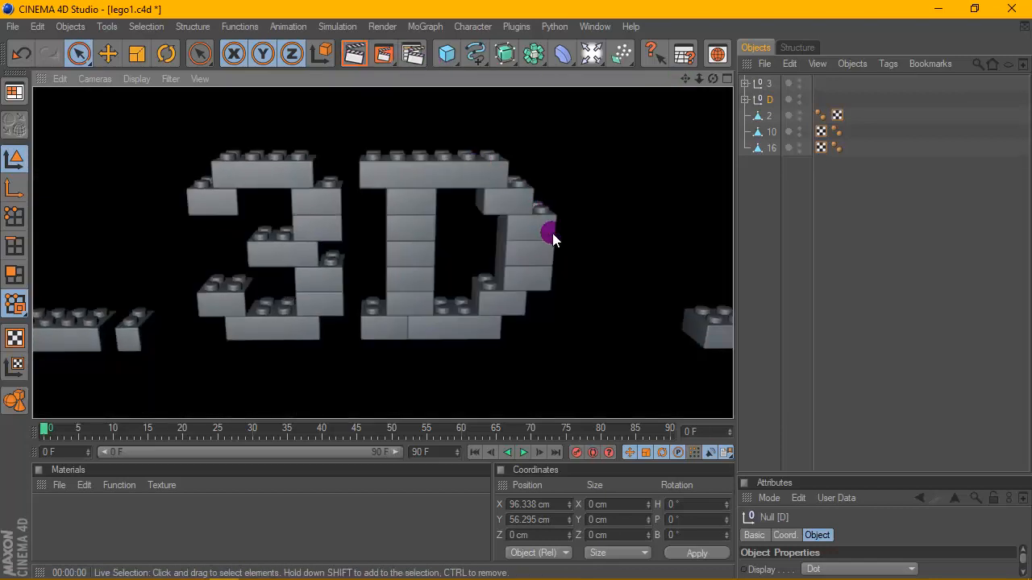
Step: Switch to the Photos app to examine the reference image of brick letters and numbers, and return to Cinema 4D
{"action": "key", "text": "alt+Tab"}
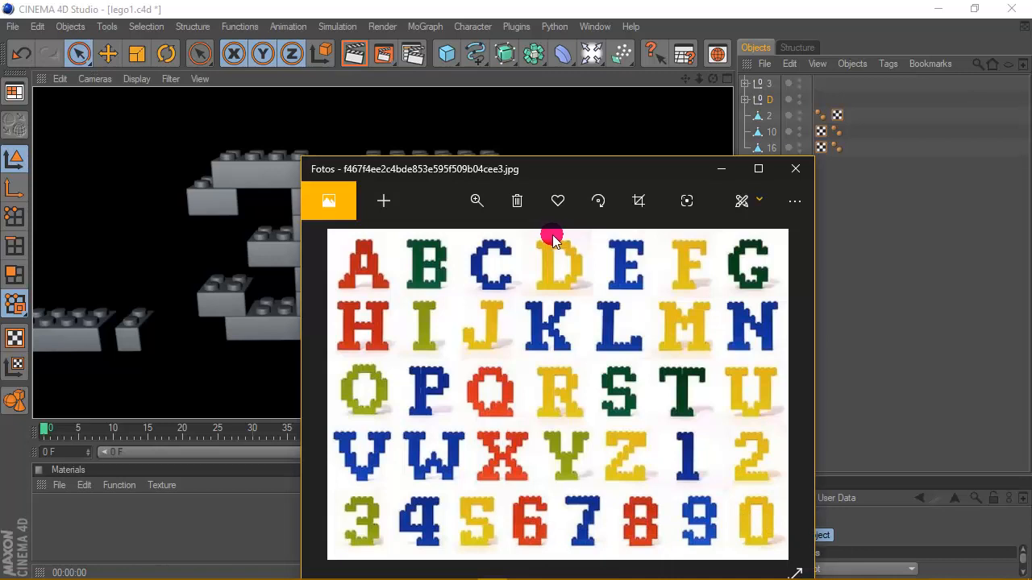
{"action": "left_click_drag", "start_coordinate": [594, 162], "coordinate": [647, 138]}
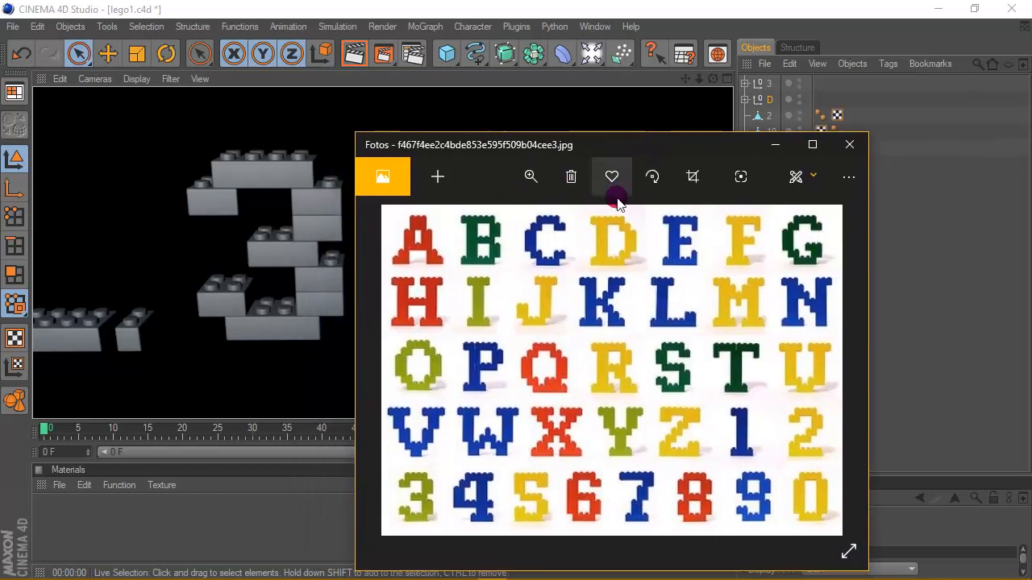
{"action": "left_click", "coordinate": [555, 256]}
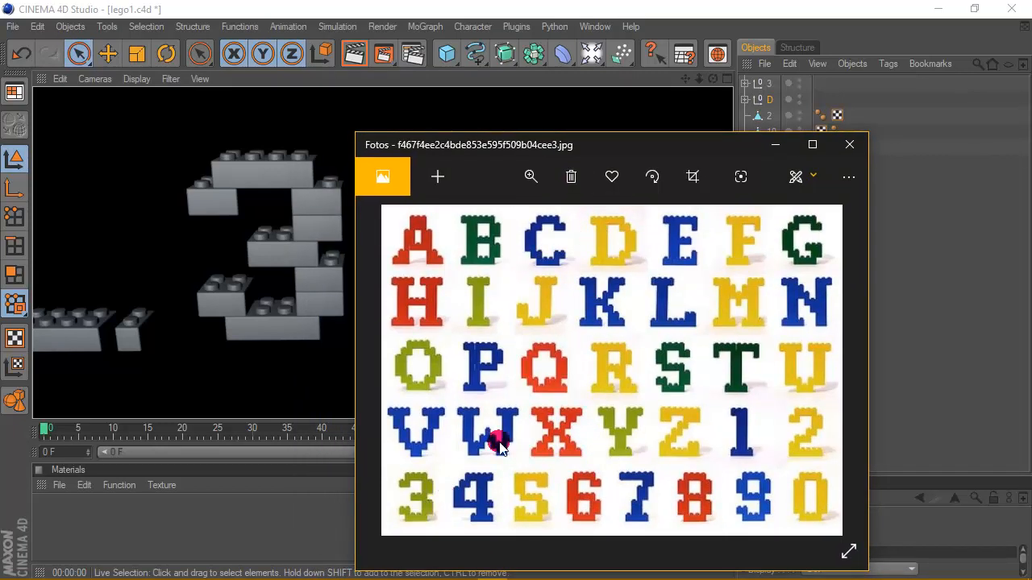
{"action": "left_click_drag", "start_coordinate": [672, 149], "coordinate": [663, 109]}
{"action": "left_click", "coordinate": [765, 110]}
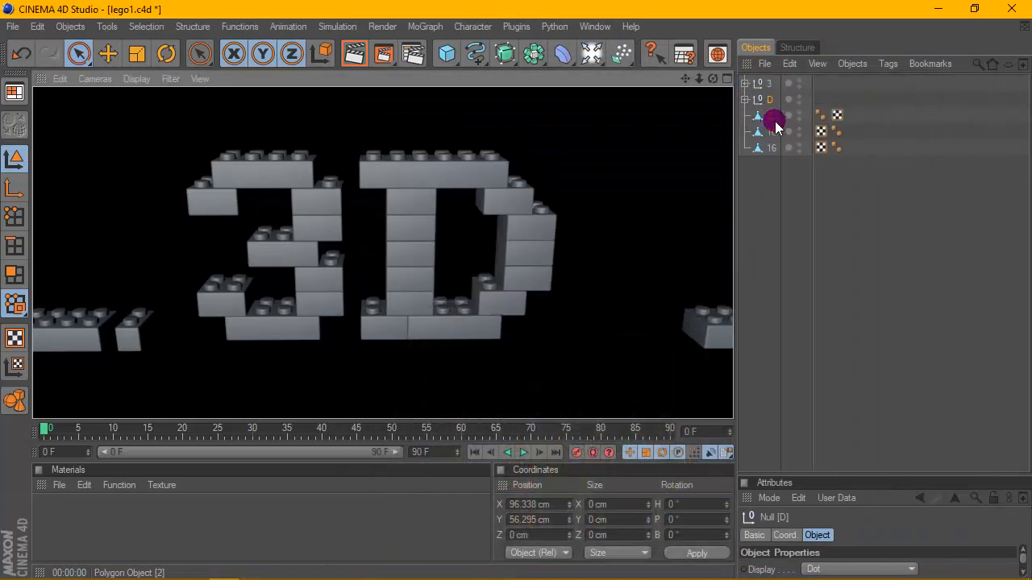
Step: Try to scale the 3, the D and the three spare bricks slightly along X, and undo the scaling
{"action": "left_click_drag", "start_coordinate": [818, 85], "coordinate": [713, 67]}
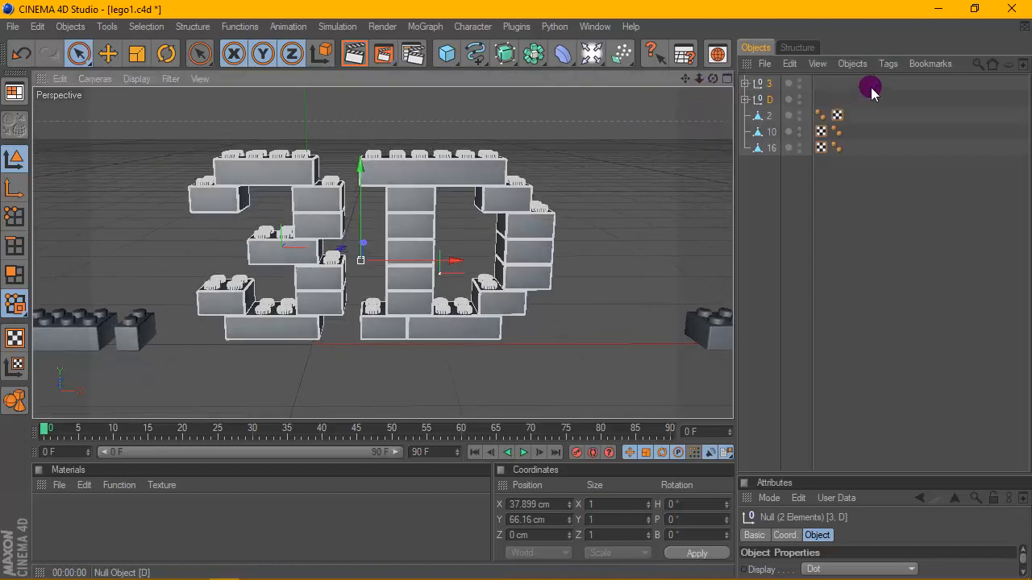
{"action": "left_click_drag", "start_coordinate": [871, 91], "coordinate": [742, 166]}
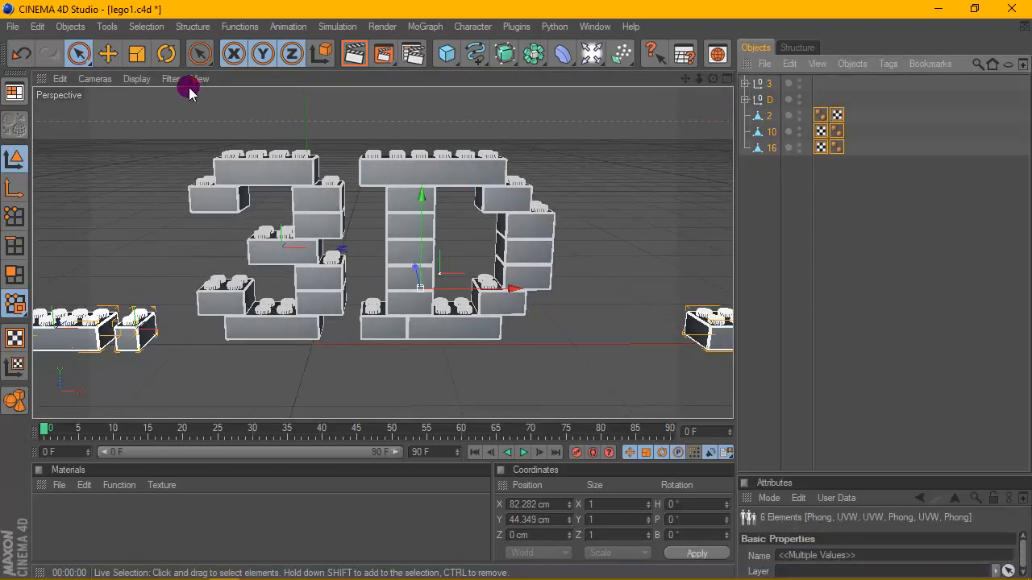
{"action": "left_click", "coordinate": [141, 54]}
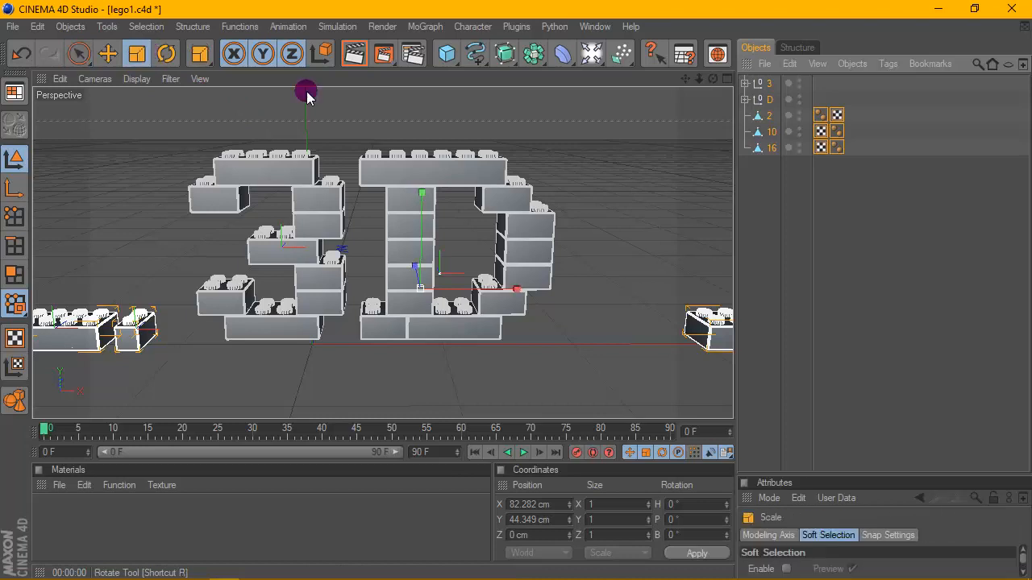
{"action": "scroll", "coordinate": [483, 109], "scroll_direction": "down", "scroll_amount": 2}
{"action": "left_click_drag", "start_coordinate": [713, 78], "coordinate": [712, 79]}
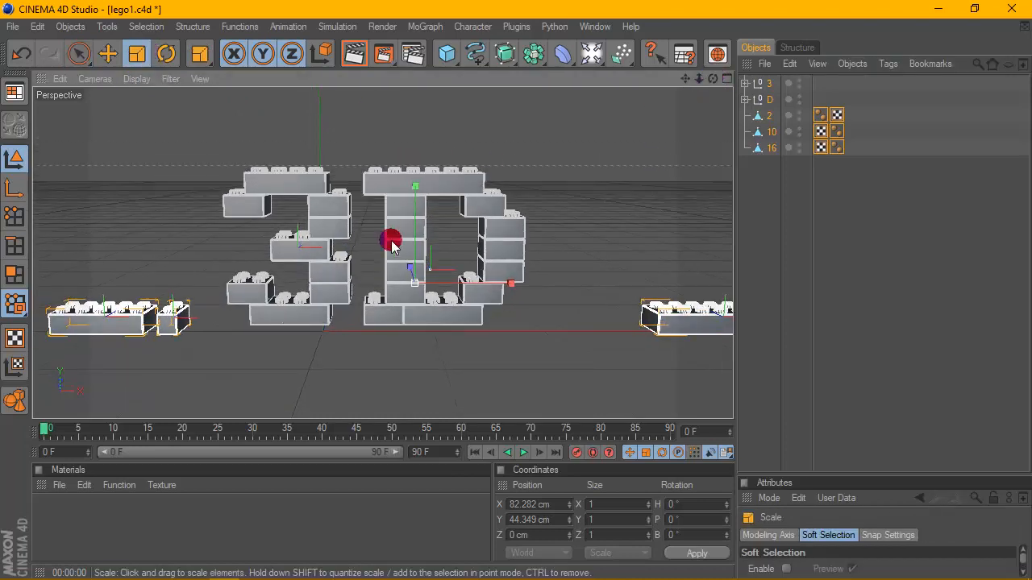
{"action": "scroll", "coordinate": [390, 240], "scroll_direction": "up", "scroll_amount": 1}
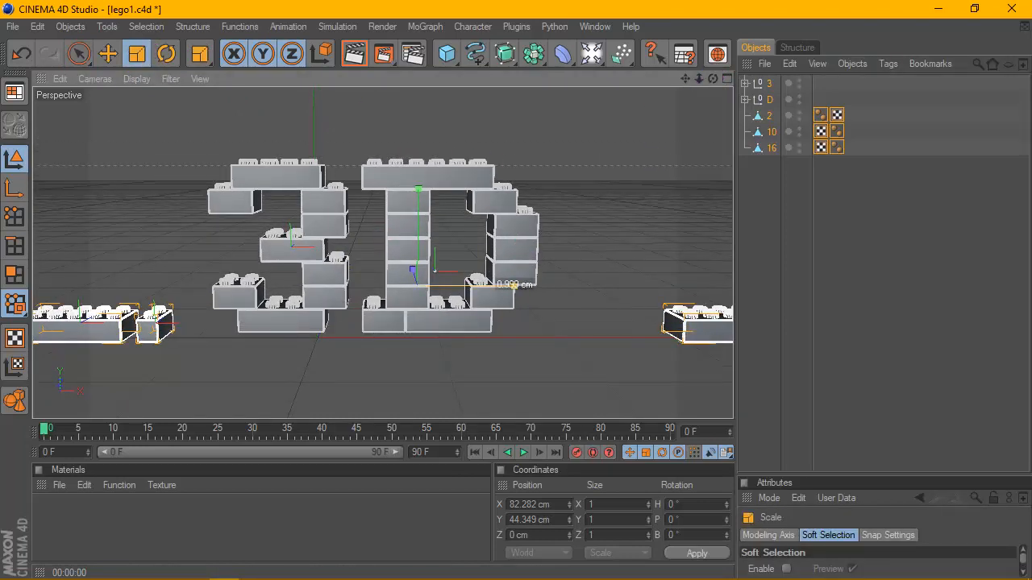
{"action": "left_click_drag", "start_coordinate": [514, 286], "coordinate": [518, 288]}
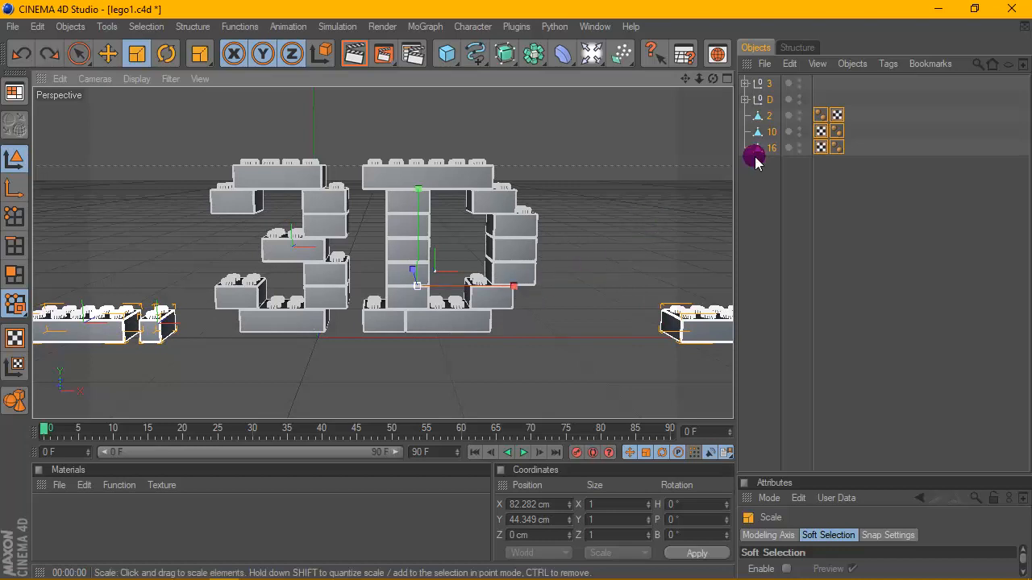
{"action": "key", "text": "ctrl+z"}
Step: Select only the 3 and D null objects, scale them slightly narrower along X, and render the view
{"action": "left_click", "coordinate": [898, 131]}
{"action": "left_click_drag", "start_coordinate": [825, 84], "coordinate": [760, 103]}
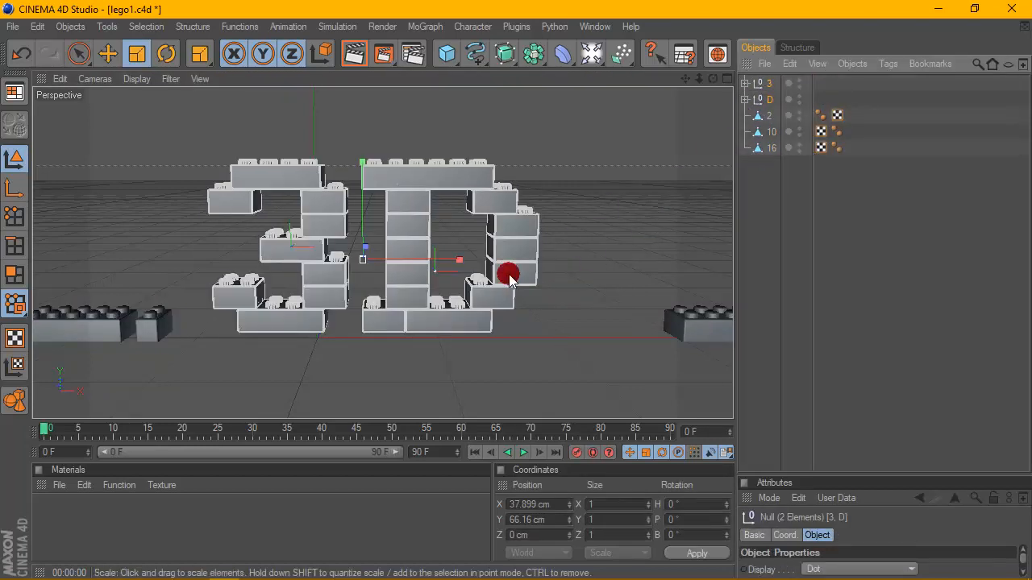
{"action": "left_click_drag", "start_coordinate": [458, 261], "coordinate": [458, 263]}
{"action": "key", "text": "ctrl+z"}
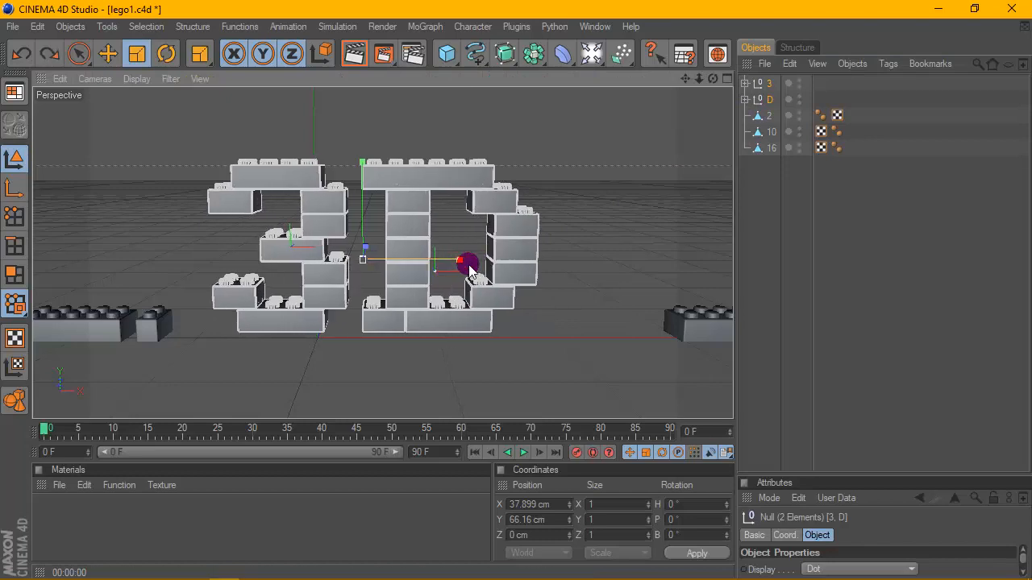
{"action": "scroll", "coordinate": [414, 285], "scroll_direction": "up", "scroll_amount": 1}
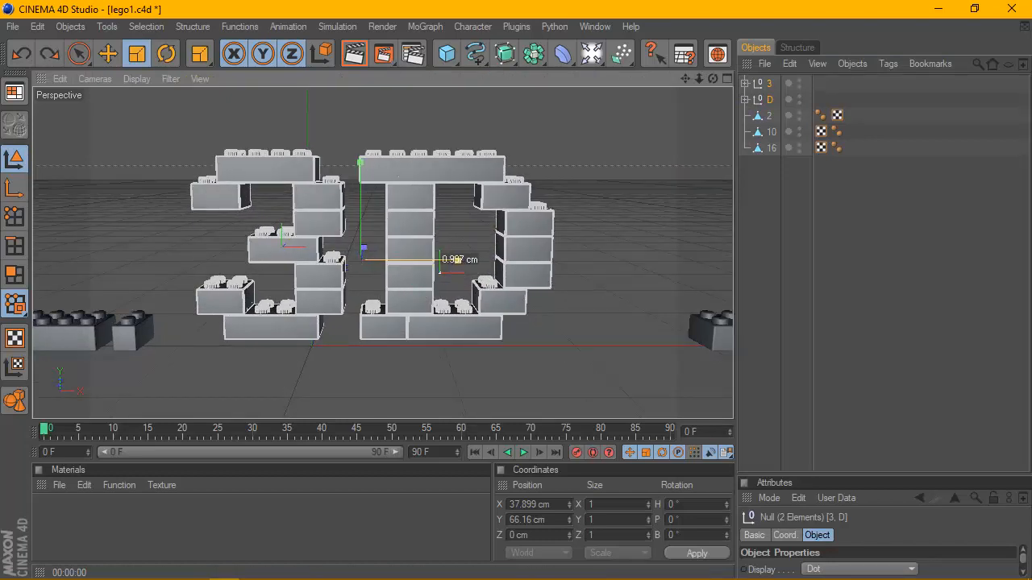
{"action": "left_click_drag", "start_coordinate": [457, 260], "coordinate": [458, 260]}
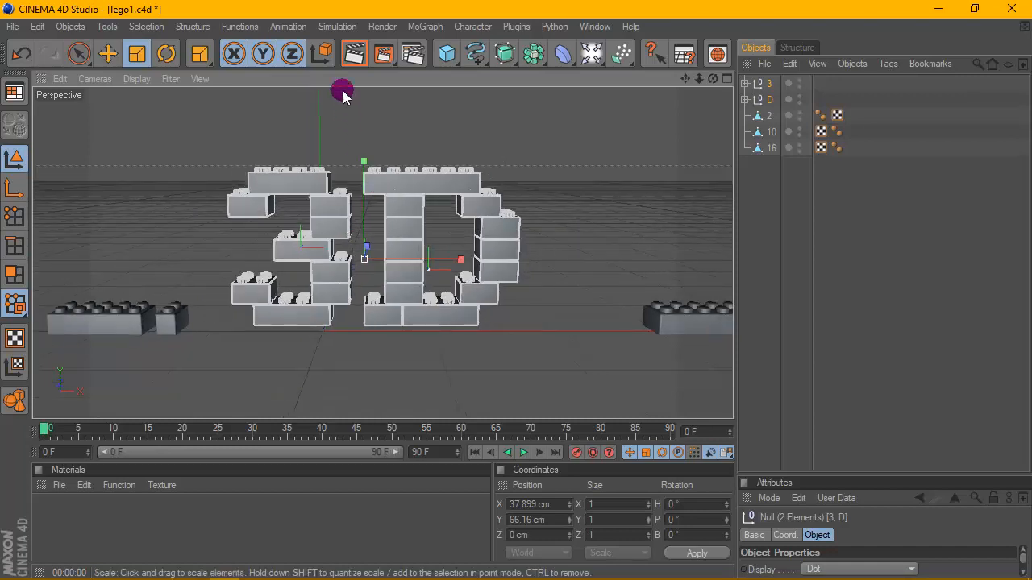
{"action": "left_click", "coordinate": [354, 53]}
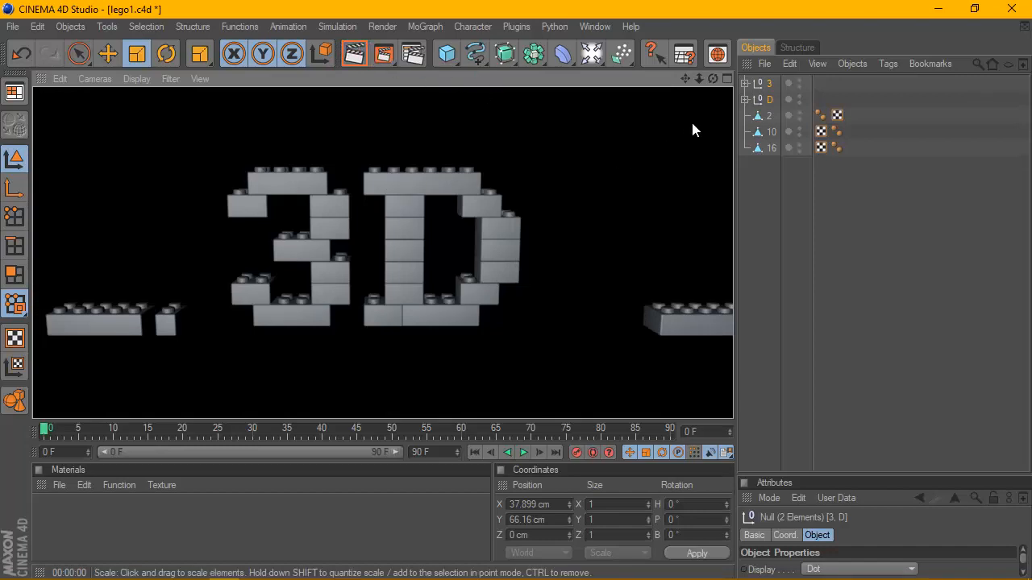
Step: Scale the 3 and D slightly along X and render the view
{"action": "left_click", "coordinate": [715, 80]}
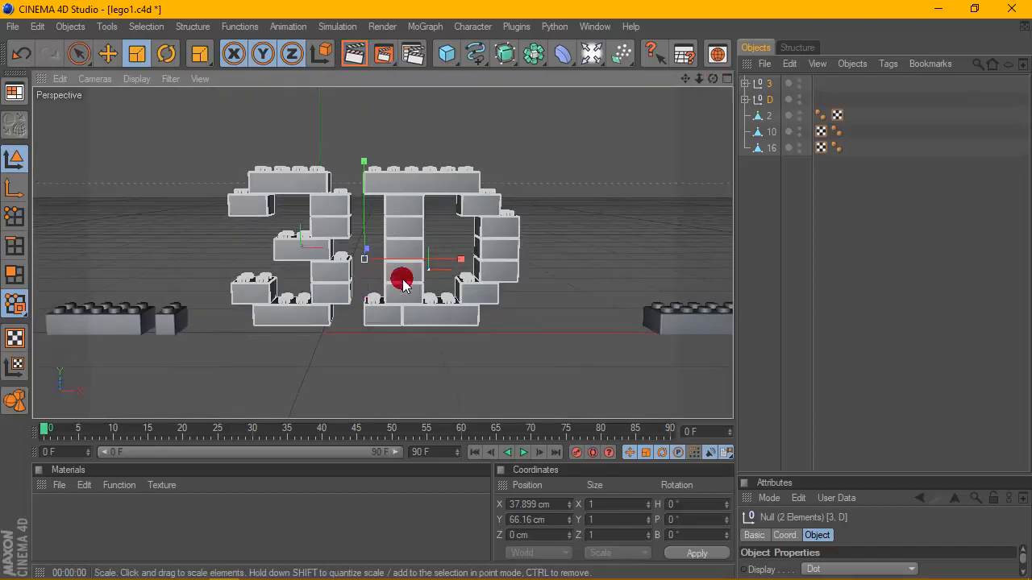
{"action": "scroll", "coordinate": [435, 274], "scroll_direction": "up", "scroll_amount": 1}
{"action": "left_click", "coordinate": [459, 261]}
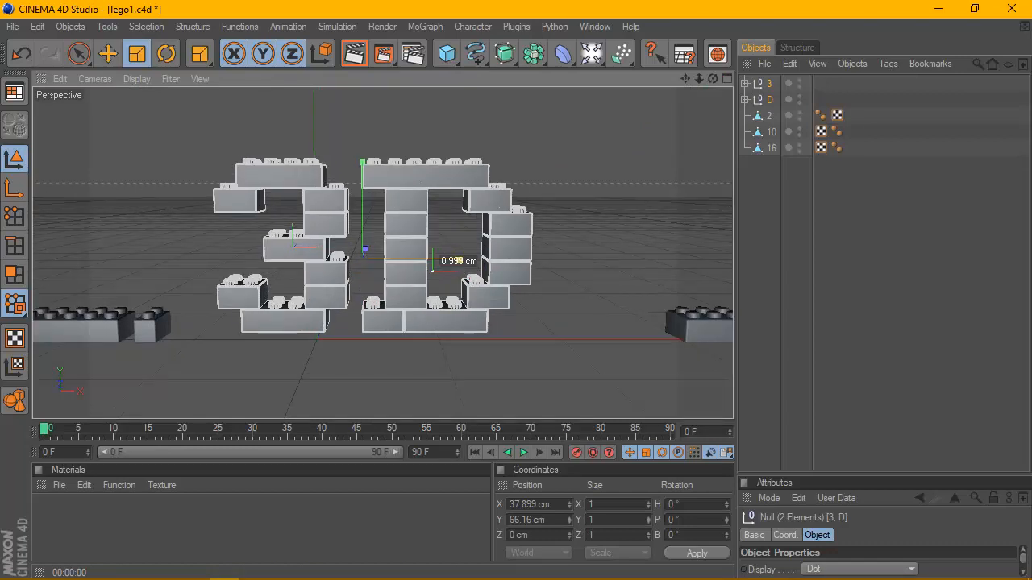
{"action": "scroll", "coordinate": [341, 175], "scroll_direction": "down", "scroll_amount": 1}
{"action": "left_click", "coordinate": [353, 53]}
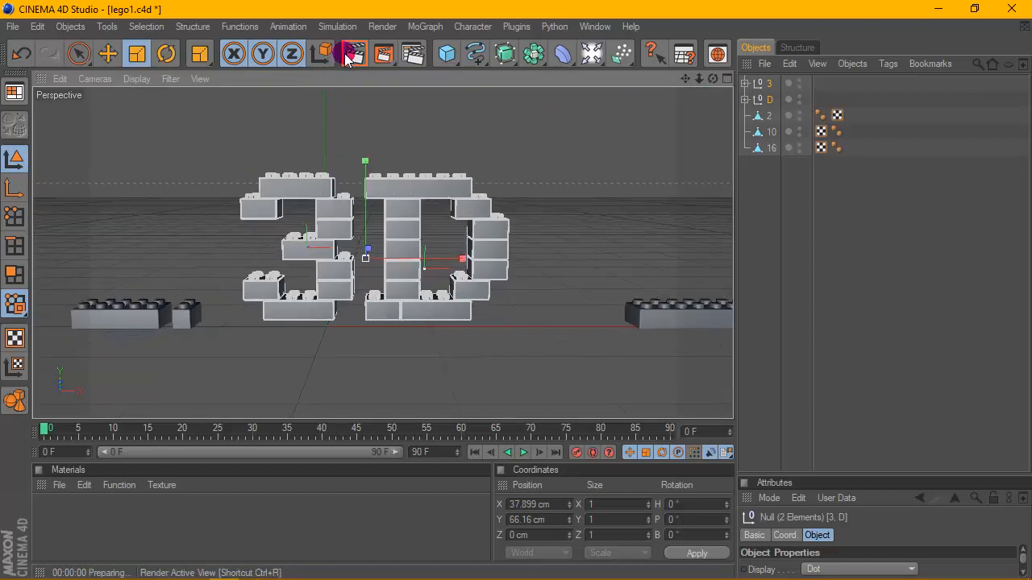
{"action": "left_click", "coordinate": [505, 253]}
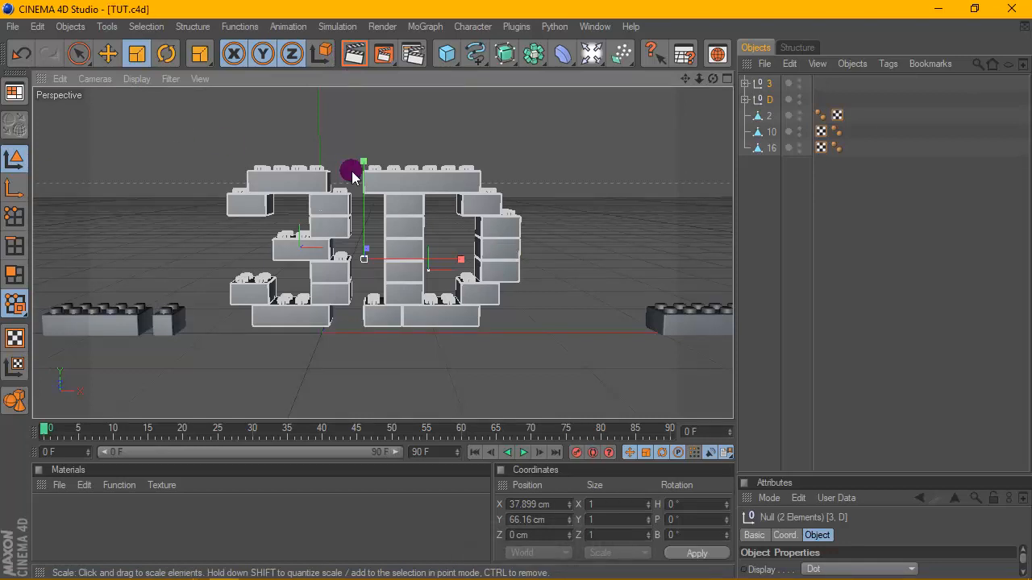
Step: Render the 3 and D from a slightly angled perspective view and save the scene
{"action": "scroll", "coordinate": [451, 258], "scroll_direction": "up", "scroll_amount": 1}
{"action": "mouse_move", "coordinate": [712, 78]}
{"action": "left_mouse_down"}
{"action": "mouse_move", "coordinate": [669, 82]}
{"action": "mouse_move", "coordinate": [705, 81]}
{"action": "left_mouse_up"}
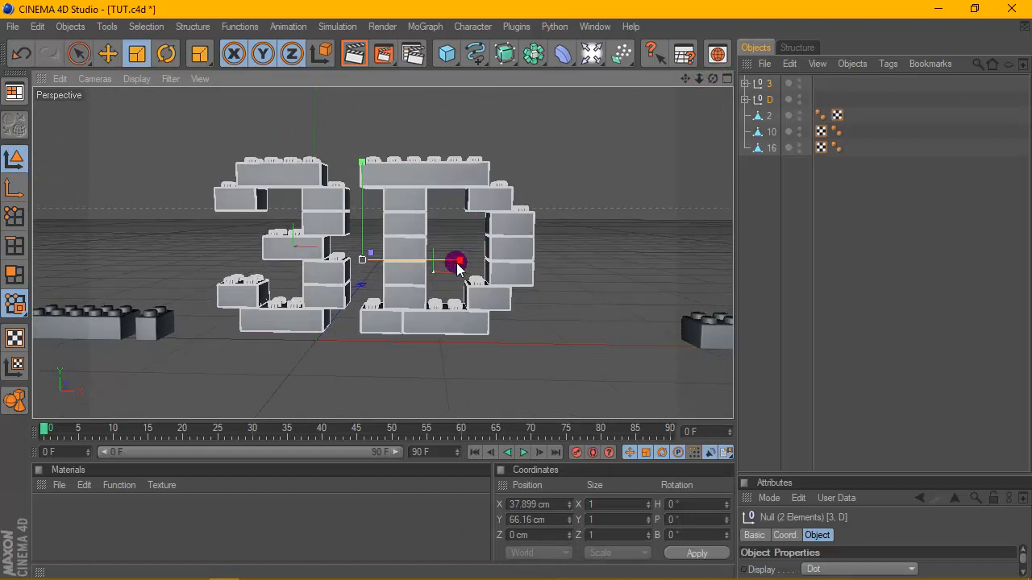
{"action": "left_click", "coordinate": [356, 56]}
{"action": "left_click", "coordinate": [498, 241]}
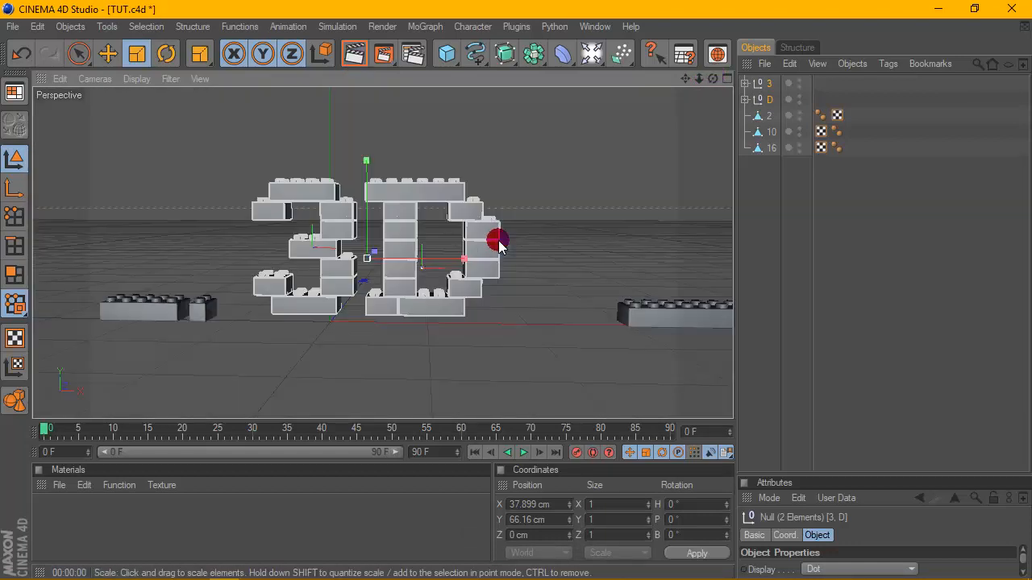
{"action": "key", "text": "ctrl+s"}
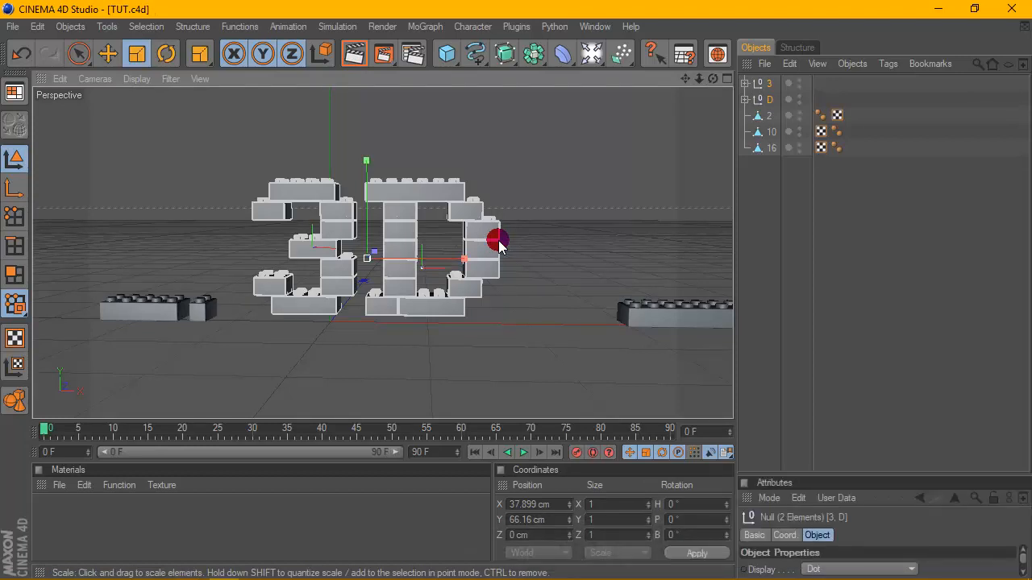
Step: Move the spare brick 16 along X toward the D, to about X 232 cm
{"action": "left_click", "coordinate": [336, 351]}
{"action": "scroll", "coordinate": [304, 298], "scroll_direction": "up", "scroll_amount": 3}
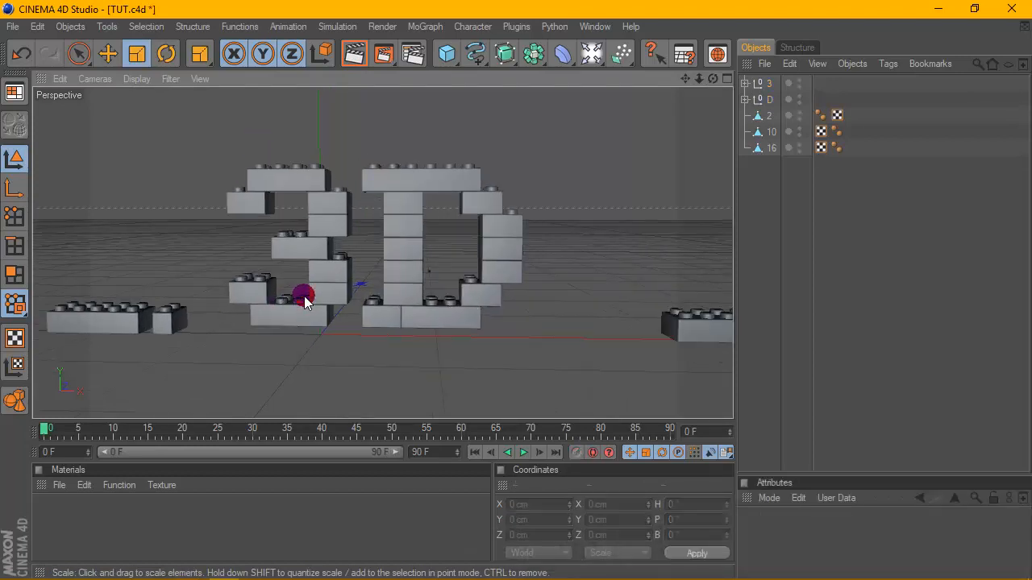
{"action": "scroll", "coordinate": [305, 297], "scroll_direction": "down", "scroll_amount": 3}
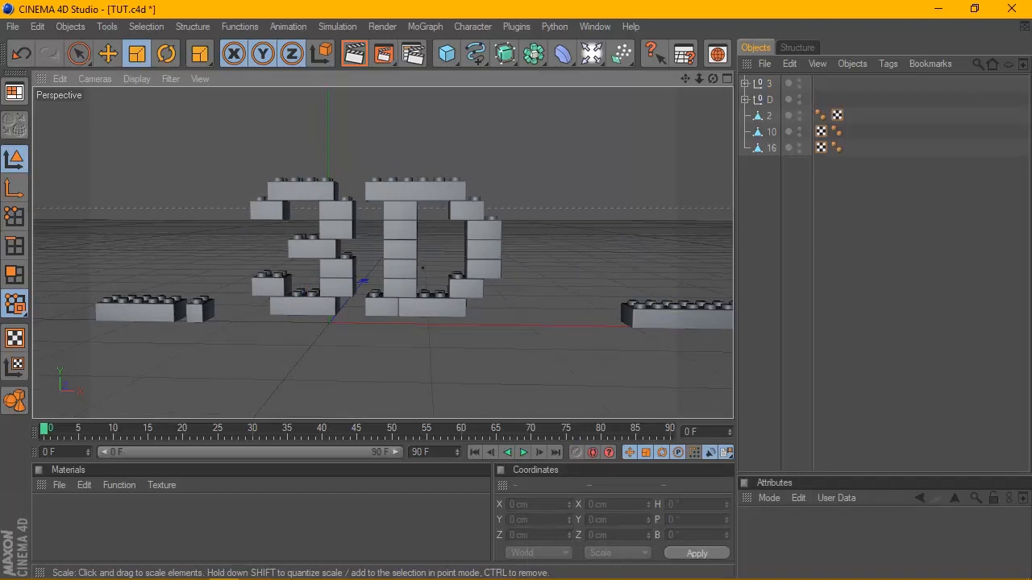
{"action": "left_click", "coordinate": [578, 302]}
{"action": "left_click", "coordinate": [108, 53]}
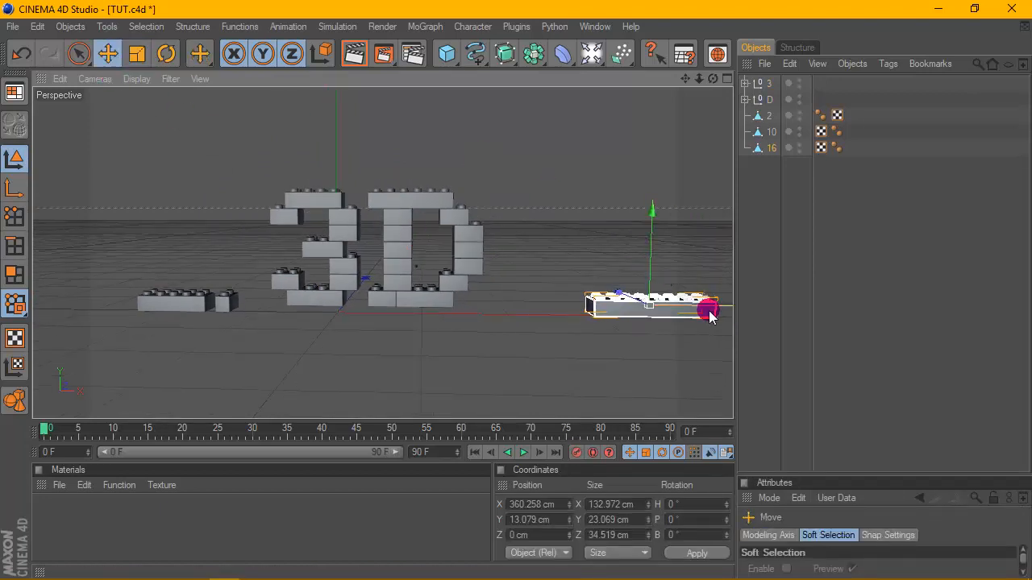
{"action": "left_click_drag", "start_coordinate": [709, 315], "coordinate": [630, 310]}
Step: Rotate brick 16 to a heading of about 54° and brick 10 to about -30°
{"action": "left_click", "coordinate": [224, 53]}
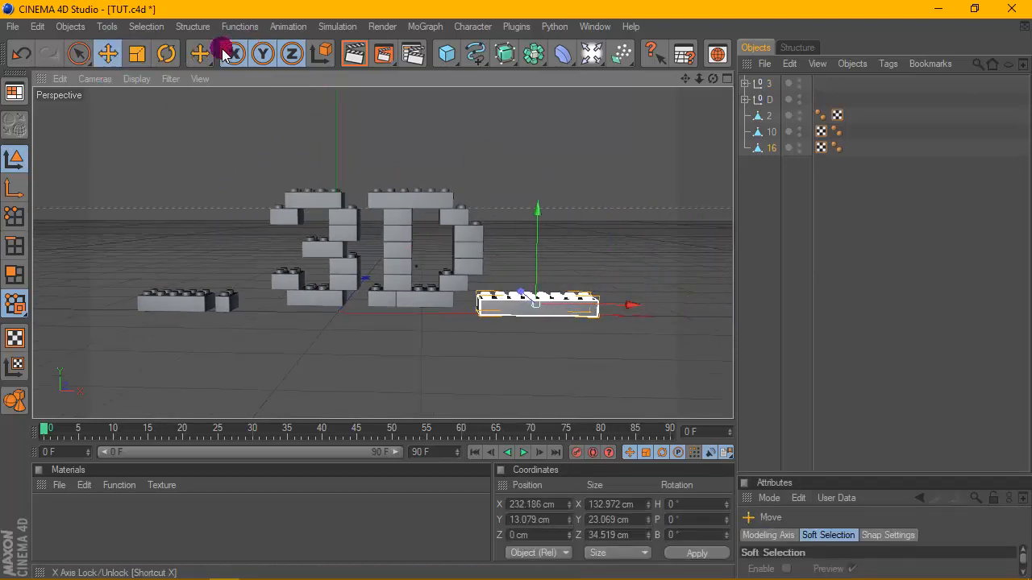
{"action": "key", "text": "r"}
{"action": "left_click_drag", "start_coordinate": [712, 78], "coordinate": [716, 103]}
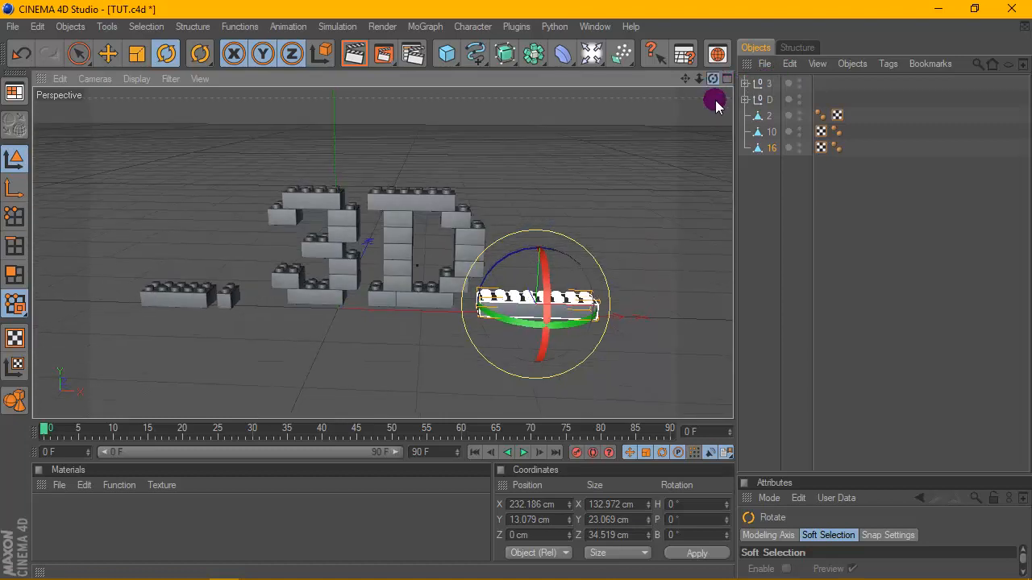
{"action": "left_click_drag", "start_coordinate": [552, 318], "coordinate": [600, 314]}
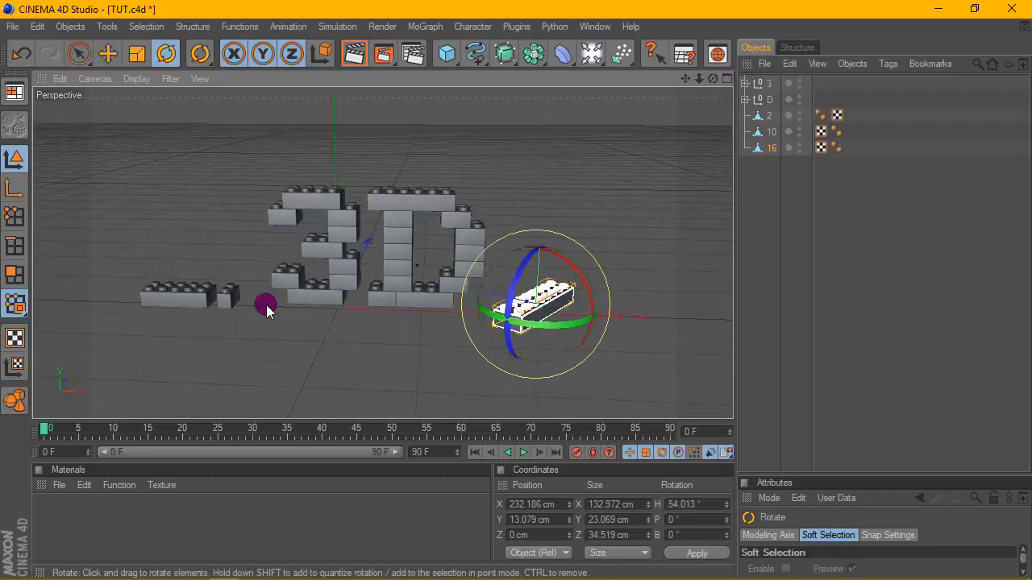
{"action": "left_click", "coordinate": [198, 300]}
{"action": "left_click_drag", "start_coordinate": [196, 288], "coordinate": [153, 321]}
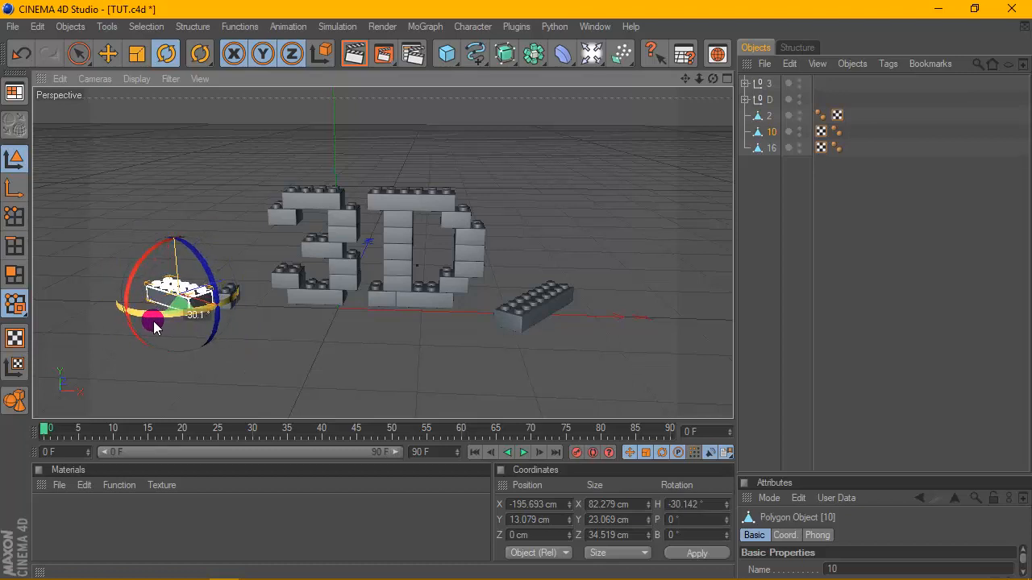
Step: Move the small brick 2 to about X -107 cm, rotate its heading to about 19°, and render the view
{"action": "left_click", "coordinate": [107, 54]}
{"action": "left_click", "coordinate": [229, 298]}
{"action": "left_click_drag", "start_coordinate": [268, 295], "coordinate": [281, 320]}
{"action": "scroll", "coordinate": [266, 291], "scroll_direction": "up", "scroll_amount": 2}
{"action": "left_click", "coordinate": [166, 53]}
{"action": "left_click", "coordinate": [355, 54]}
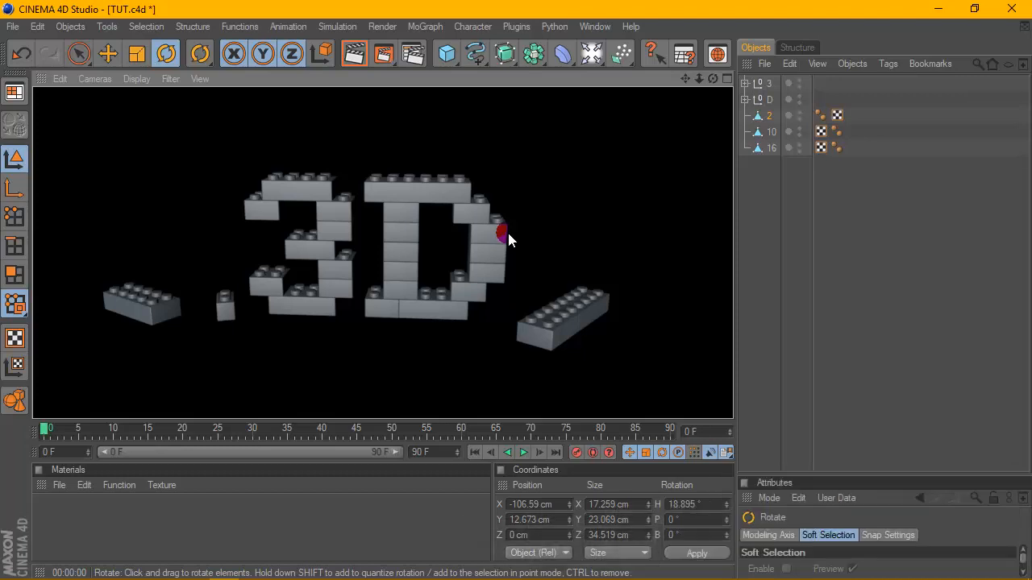
Step: Deselect all objects and save the scene
{"action": "scroll", "coordinate": [504, 241], "scroll_direction": "up", "scroll_amount": 4}
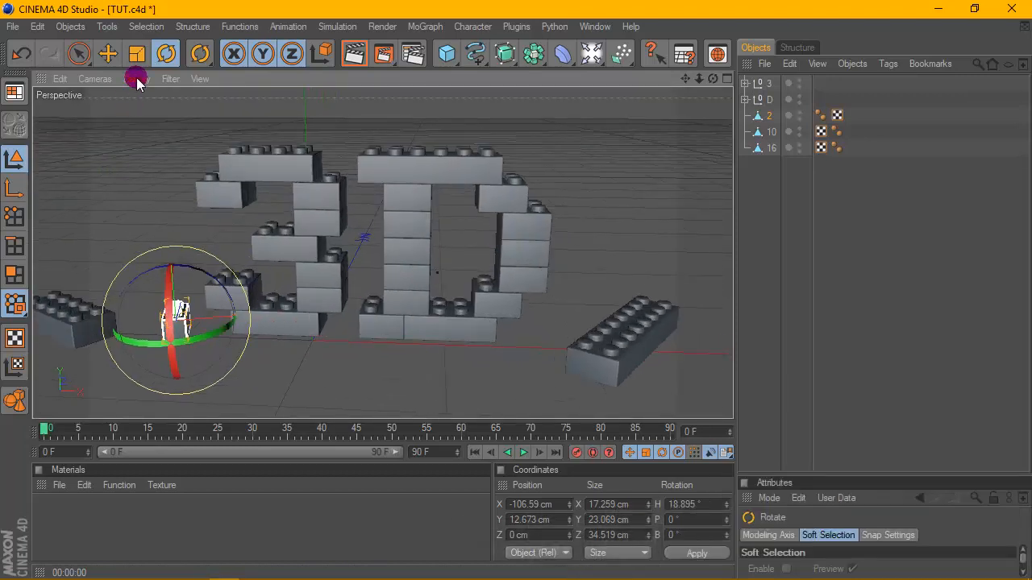
{"action": "left_click", "coordinate": [102, 54]}
{"action": "left_click", "coordinate": [742, 225]}
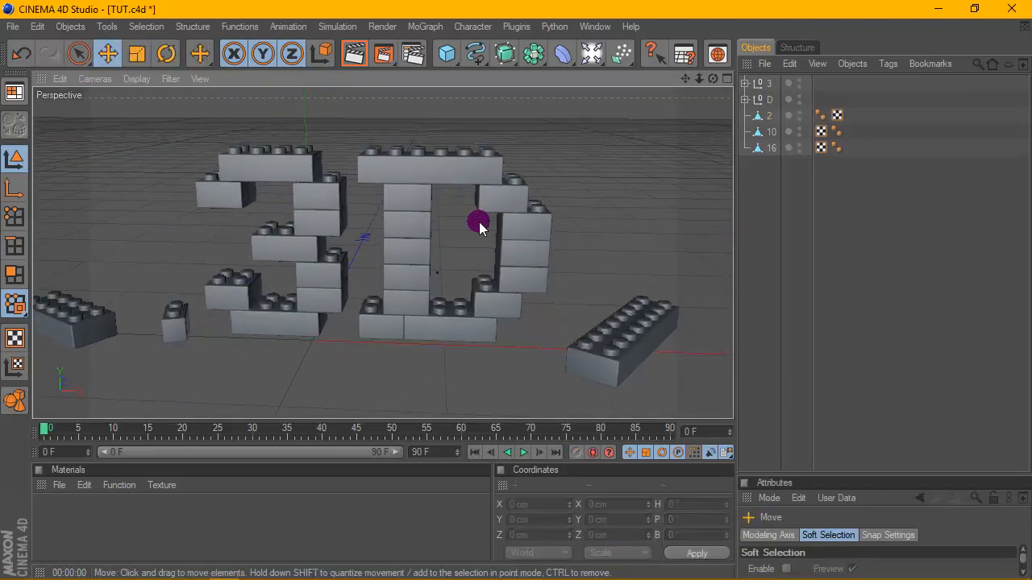
{"action": "left_click_drag", "start_coordinate": [479, 223], "coordinate": [426, 224]}
{"action": "key", "text": "ctrl+s"}
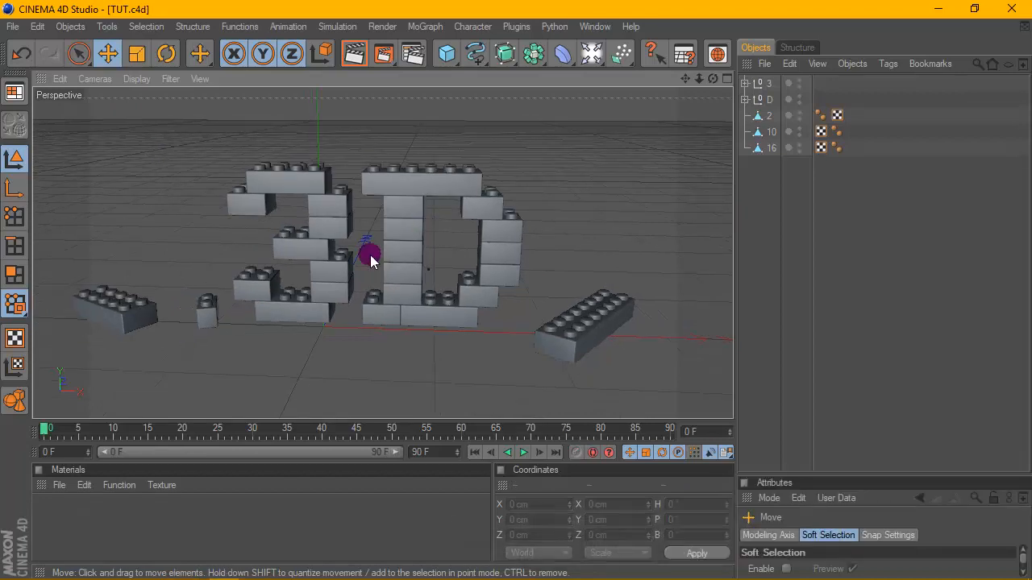
Step: Create a new material and set its colour to pure red (RGB 255, 0, 0)
{"action": "left_click", "coordinate": [59, 484]}
{"action": "left_click", "coordinate": [85, 278]}
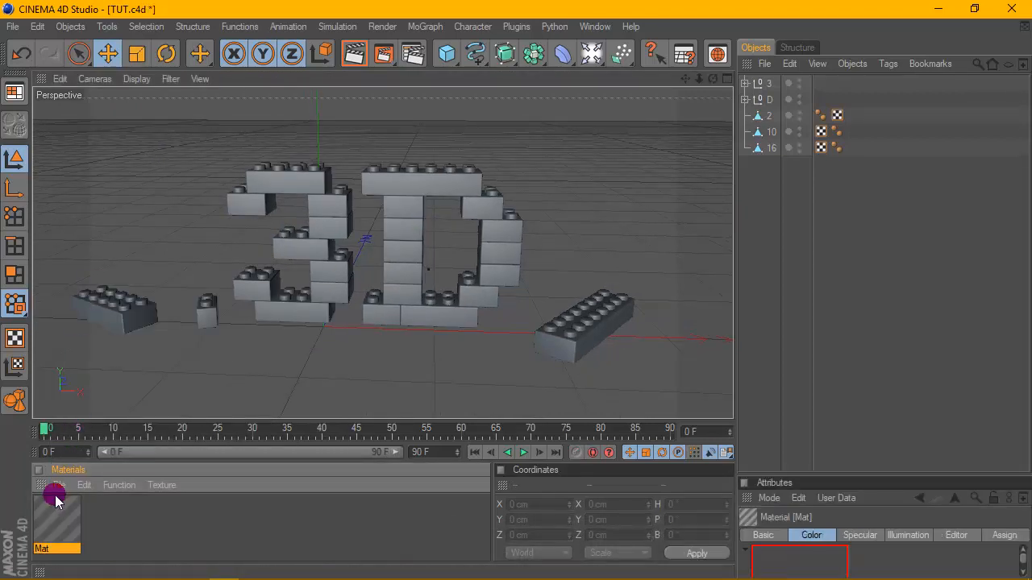
{"action": "double_click", "coordinate": [56, 504]}
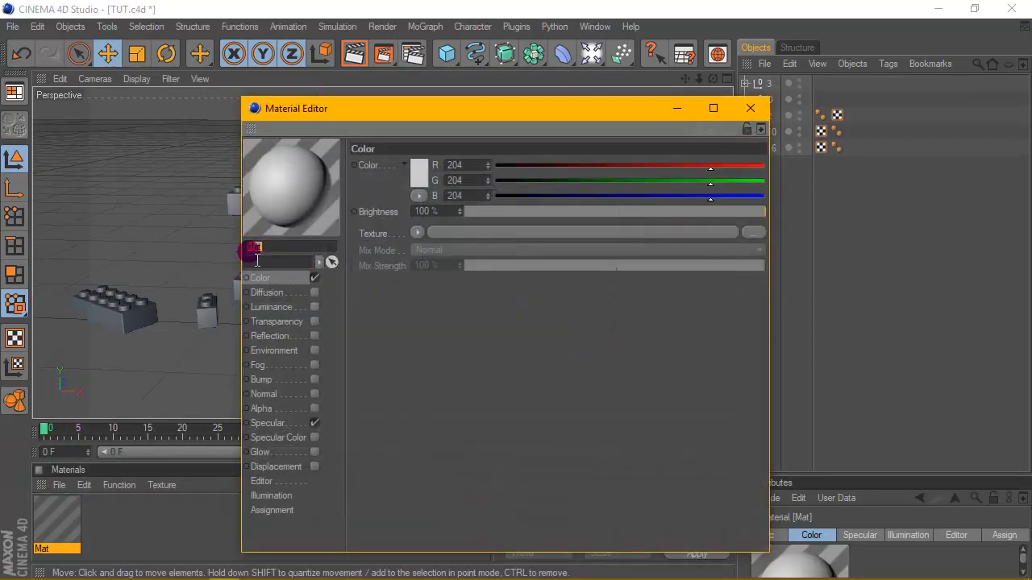
{"action": "left_click", "coordinate": [420, 164]}
{"action": "left_click", "coordinate": [441, 104]}
{"action": "left_click", "coordinate": [391, 240]}
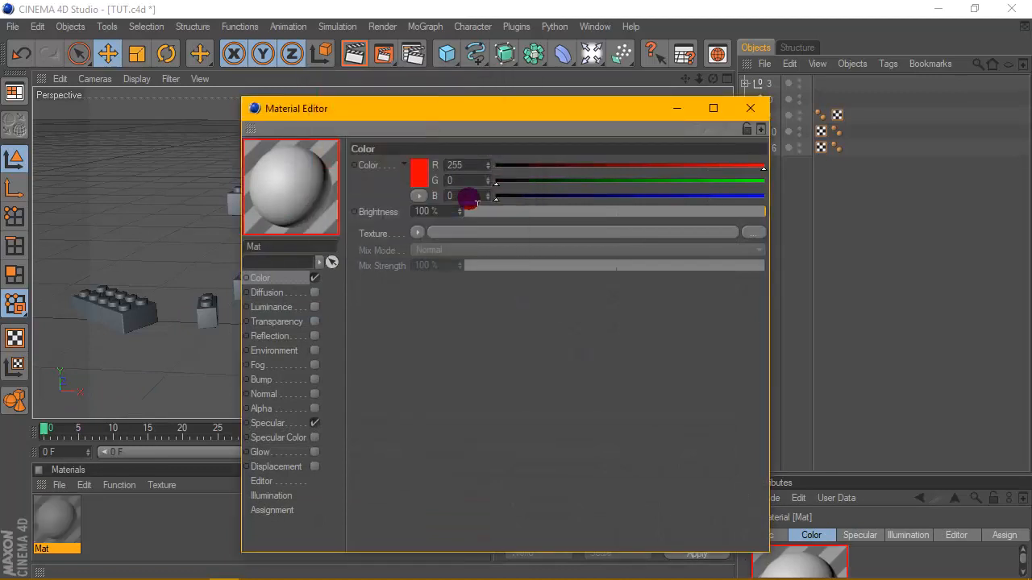
Step: Enable reflection on the red material with a brightness of 15% and close the Material Editor
{"action": "left_click", "coordinate": [314, 336]}
{"action": "left_click", "coordinate": [435, 212]}
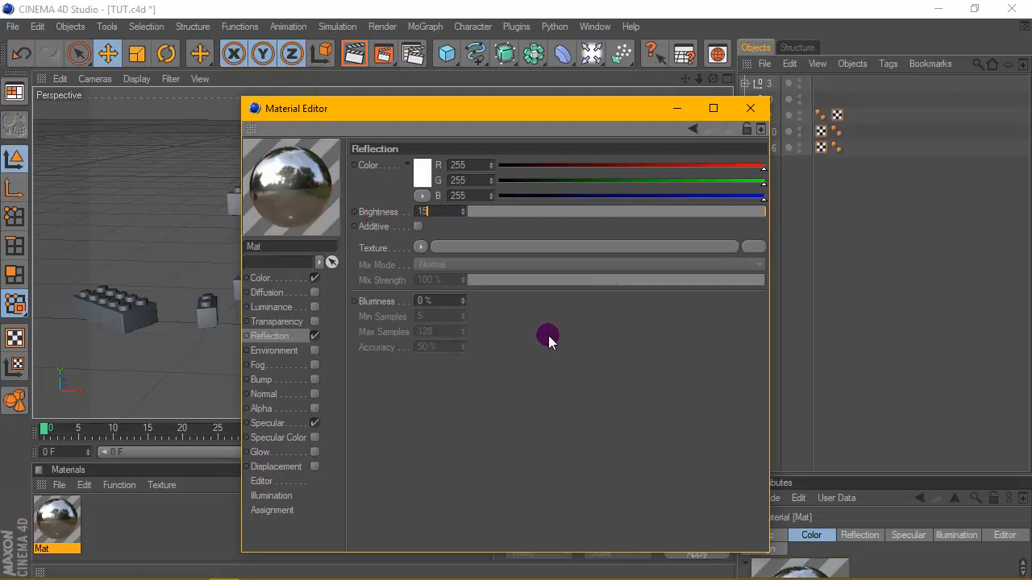
{"action": "type", "text": "15"}
{"action": "key", "text": "Return"}
{"action": "left_click", "coordinate": [750, 108]}
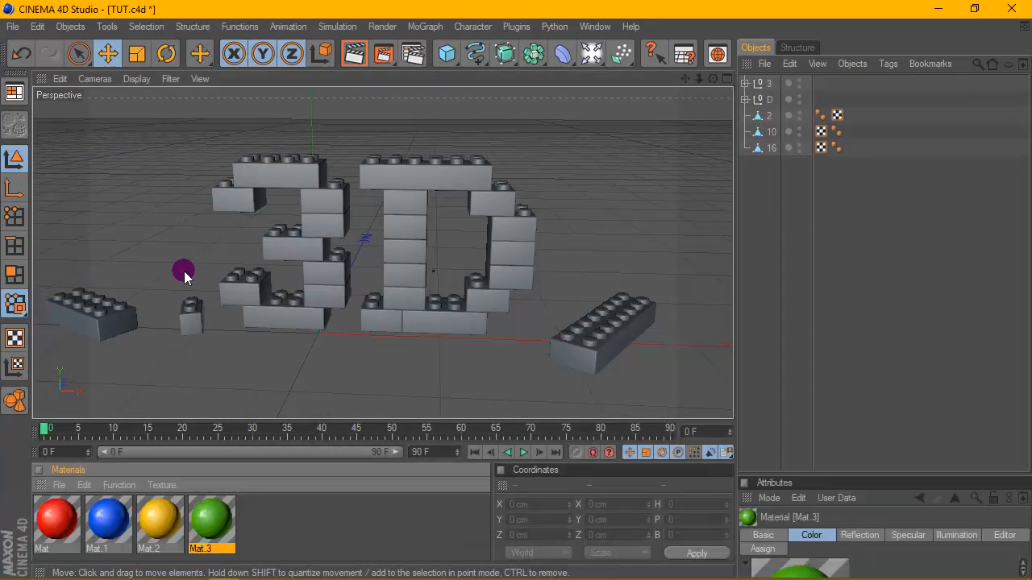
Step: Move brick 16 closer to the D, to about X 217 cm and Z 11 cm
{"action": "left_click", "coordinate": [625, 322]}
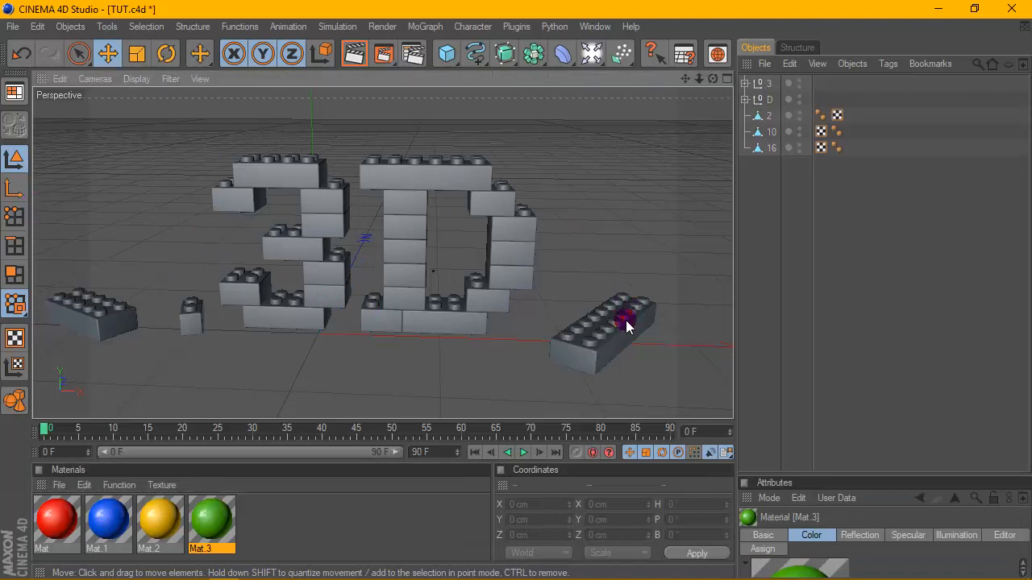
{"action": "left_click_drag", "start_coordinate": [570, 320], "coordinate": [547, 315]}
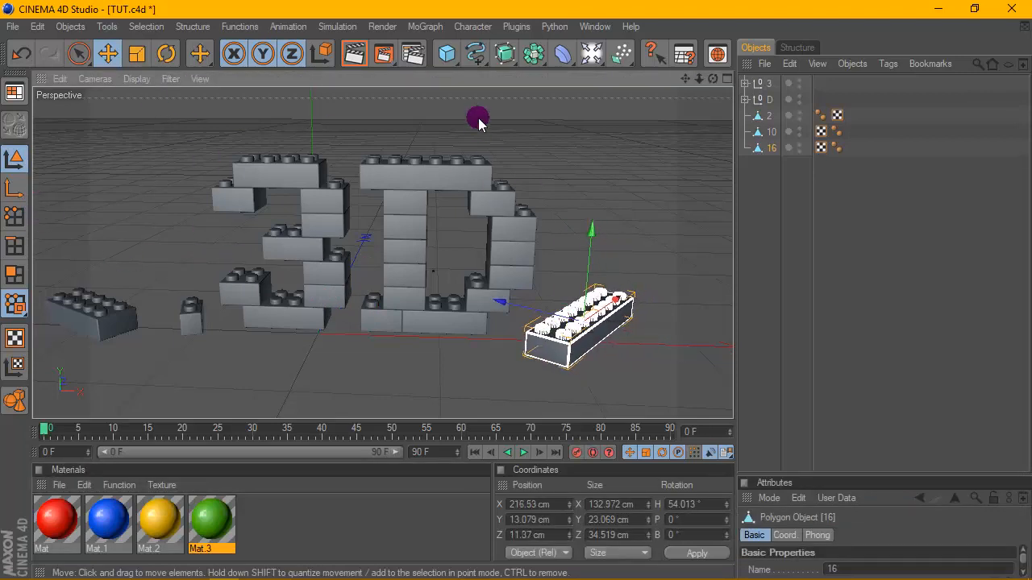
{"action": "left_click_drag", "start_coordinate": [475, 53], "coordinate": [504, 129]}
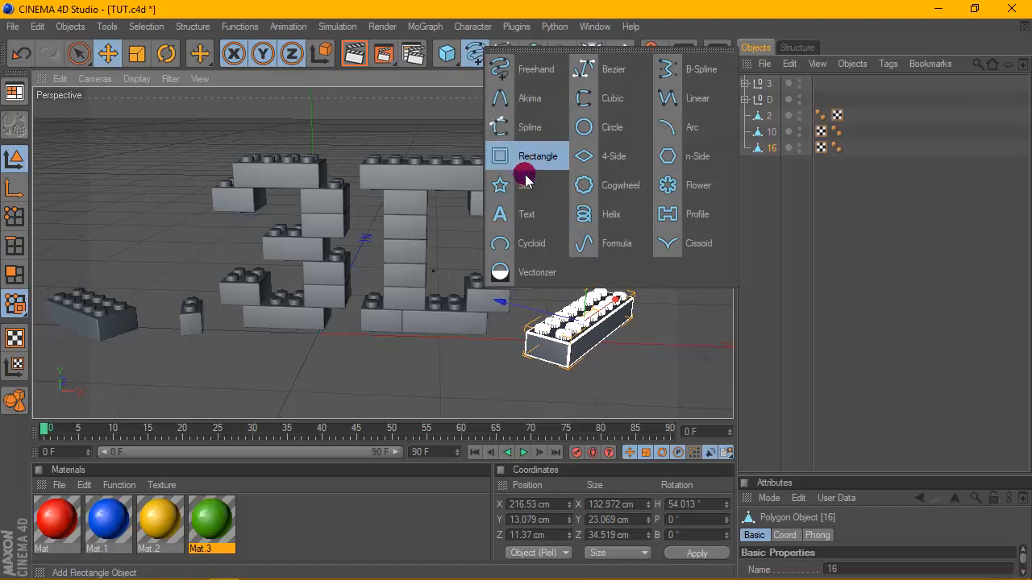
{"action": "left_click", "coordinate": [516, 219]}
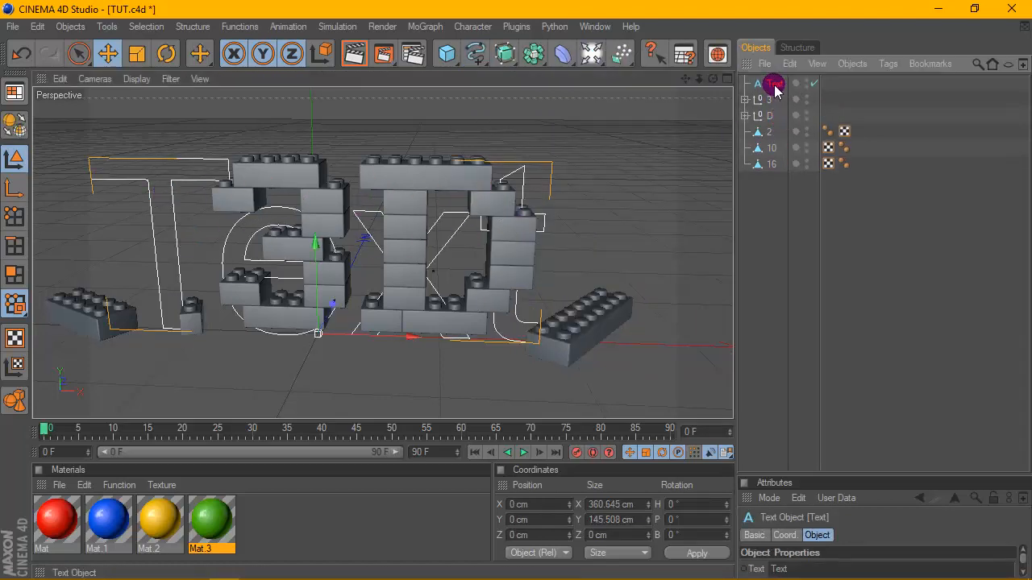
{"action": "key", "text": "Delete"}
{"action": "left_click", "coordinate": [451, 254]}
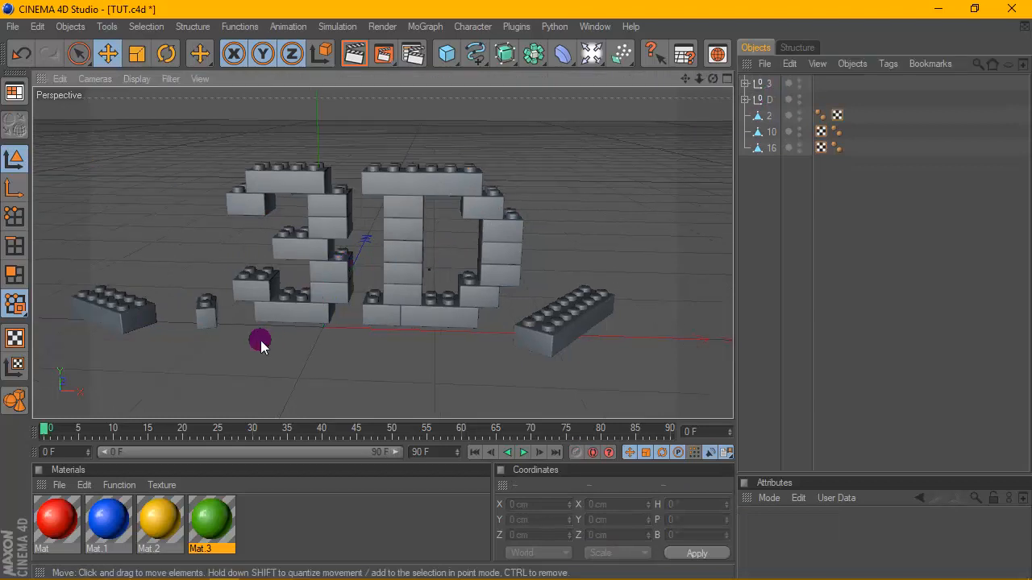
Step: Apply red to the 3's top brick, yellow and green to the bricks beneath its two ends, and blue to the D's top brick
{"action": "scroll", "coordinate": [343, 119], "scroll_direction": "up", "scroll_amount": 2}
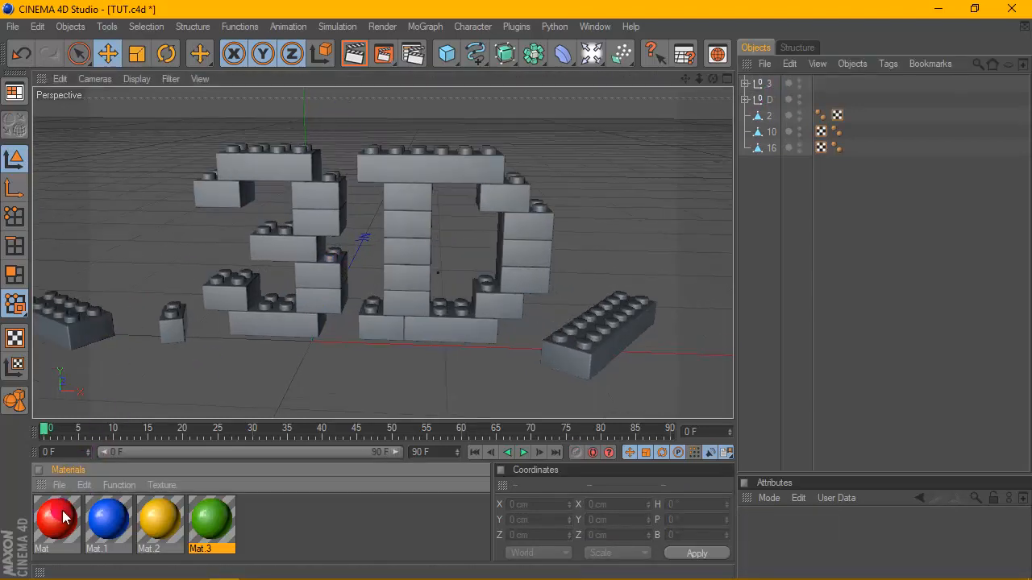
{"action": "left_click_drag", "start_coordinate": [242, 169], "coordinate": [234, 184]}
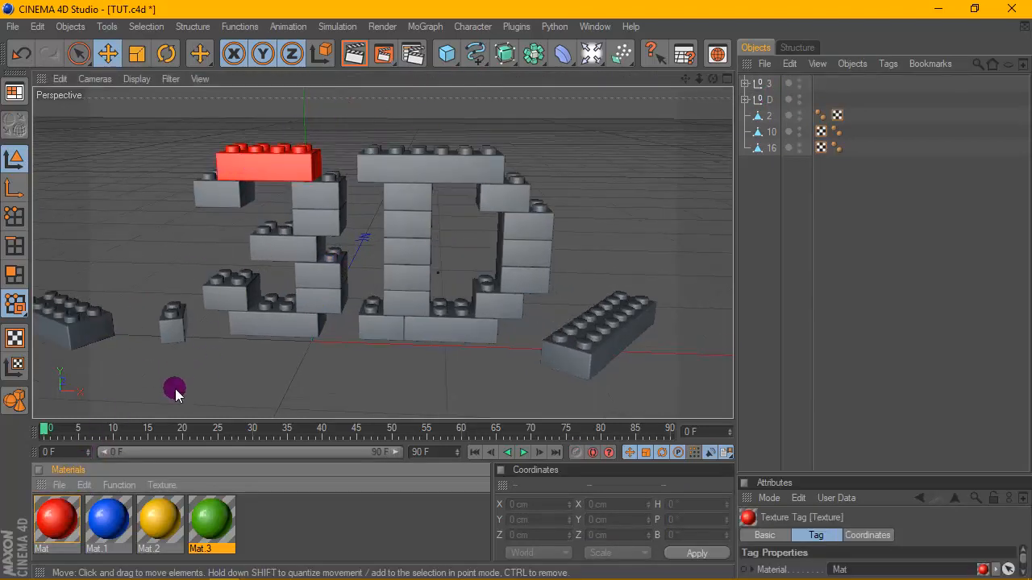
{"action": "left_click_drag", "start_coordinate": [394, 250], "coordinate": [475, 169]}
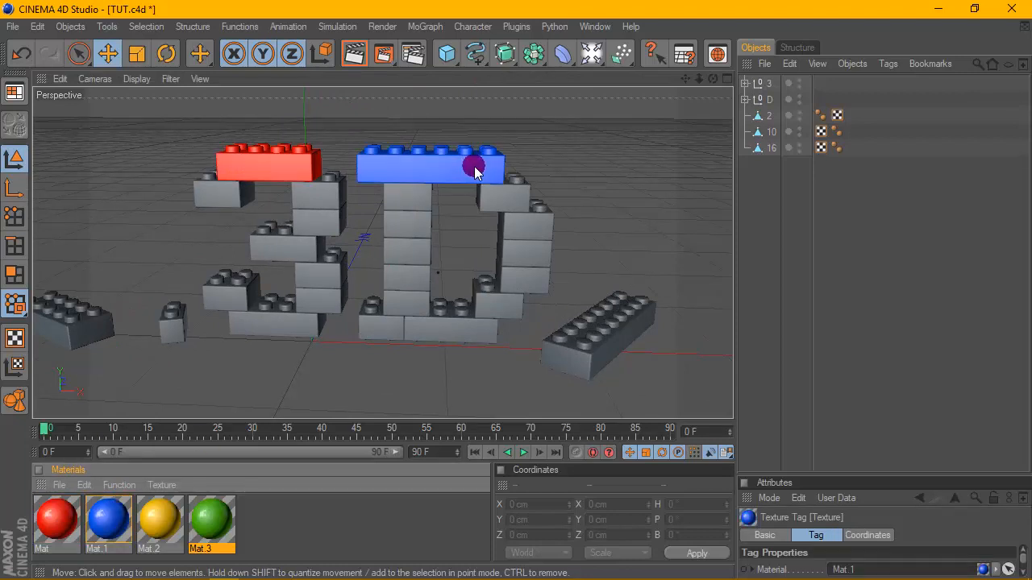
{"action": "left_click_drag", "start_coordinate": [157, 506], "coordinate": [222, 196]}
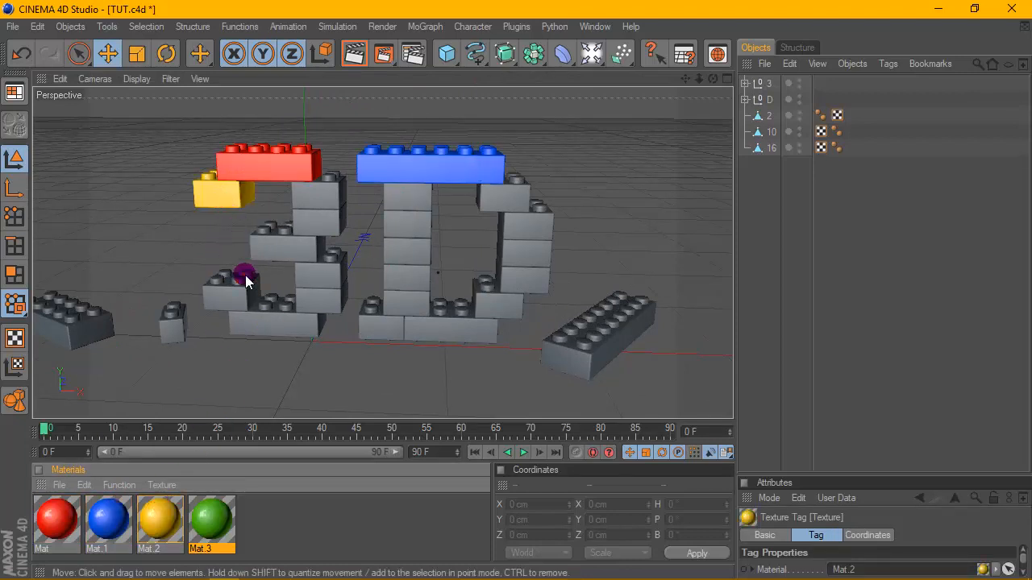
{"action": "left_click_drag", "start_coordinate": [304, 252], "coordinate": [314, 188]}
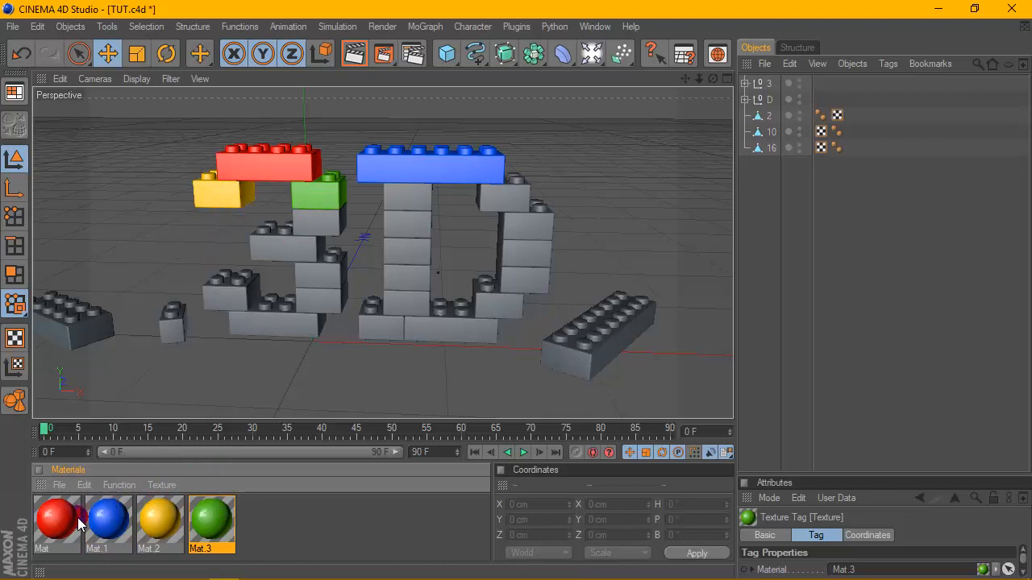
Step: Try the red material on the brick below the 3's green brick and undo it
{"action": "left_click_drag", "start_coordinate": [76, 512], "coordinate": [306, 244]}
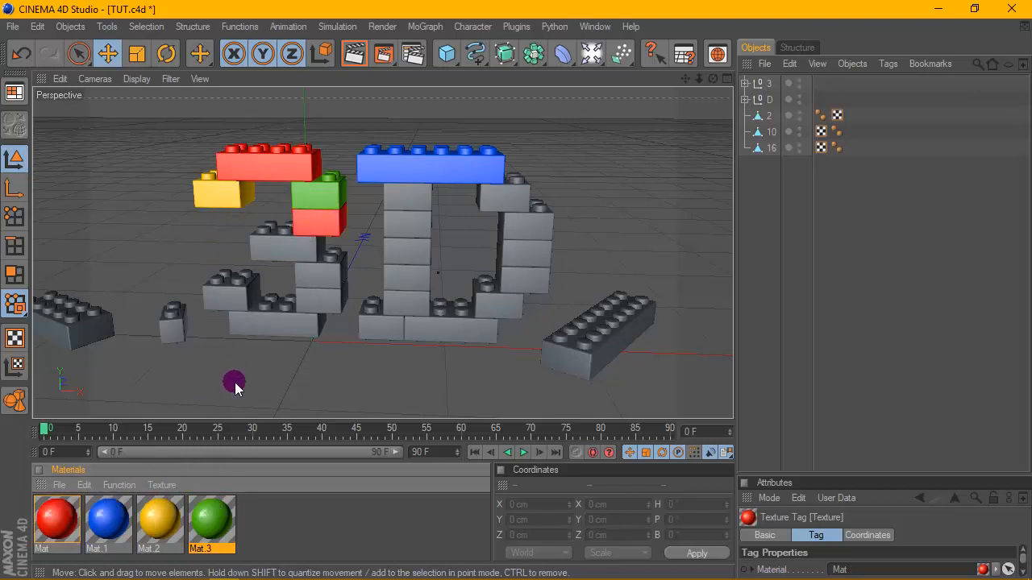
{"action": "key", "text": "ctrl+z"}
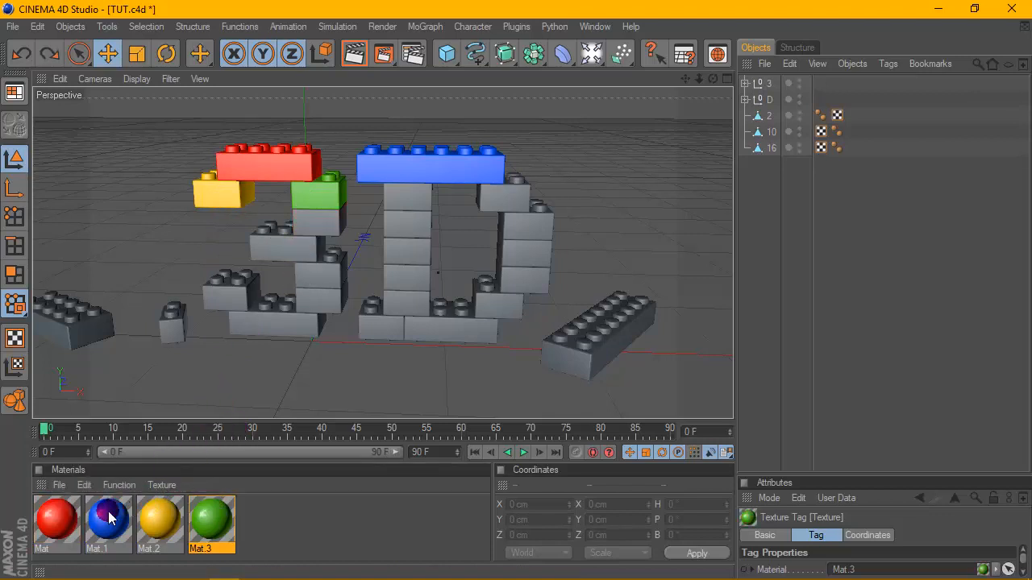
Step: Continue colouring the 3: blue on the brick below its green one, yellow on its middle brick, green on its lower-left brick
{"action": "left_click_drag", "start_coordinate": [111, 518], "coordinate": [312, 227]}
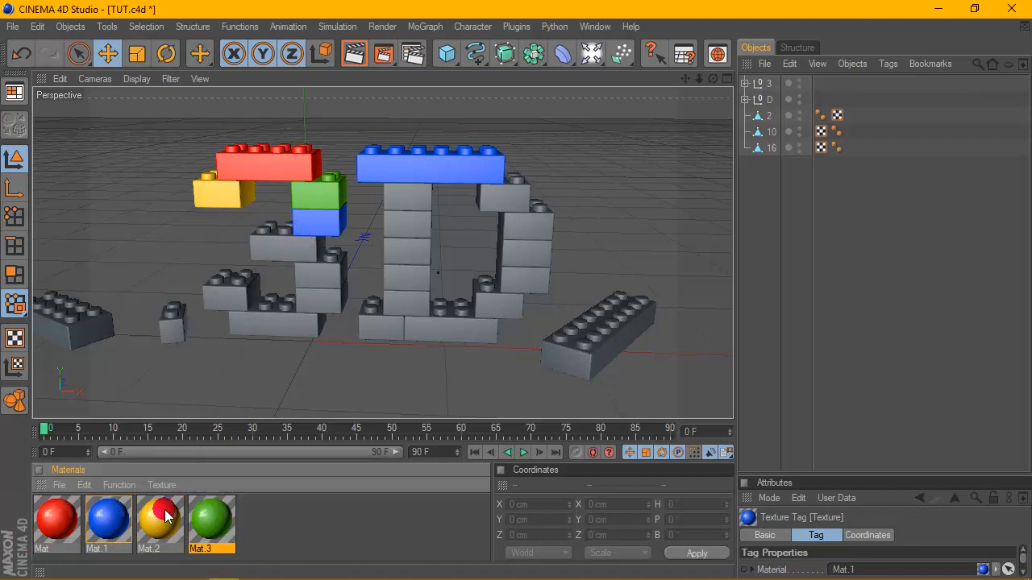
{"action": "left_click_drag", "start_coordinate": [277, 276], "coordinate": [286, 247]}
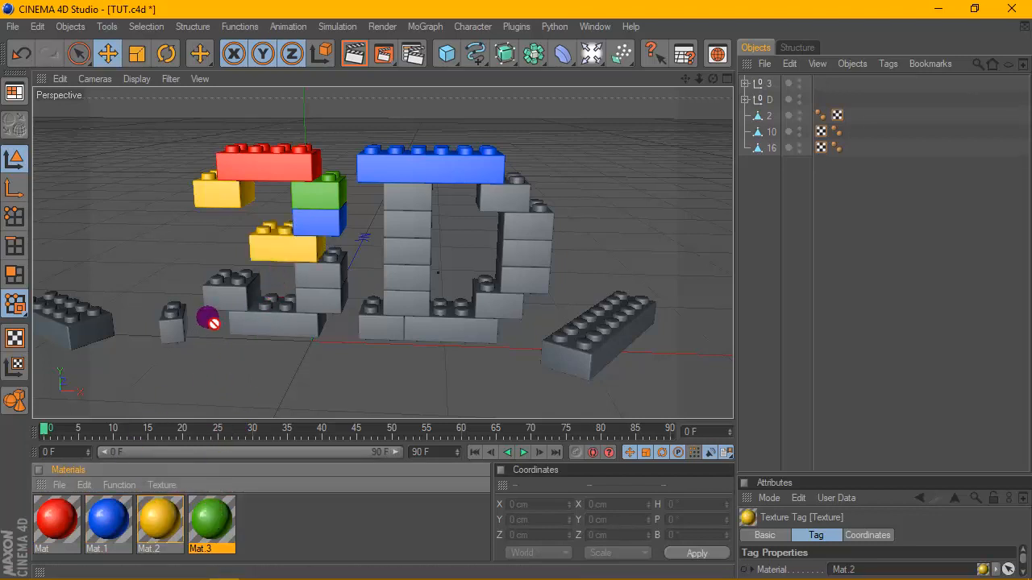
{"action": "left_click_drag", "start_coordinate": [212, 323], "coordinate": [223, 295]}
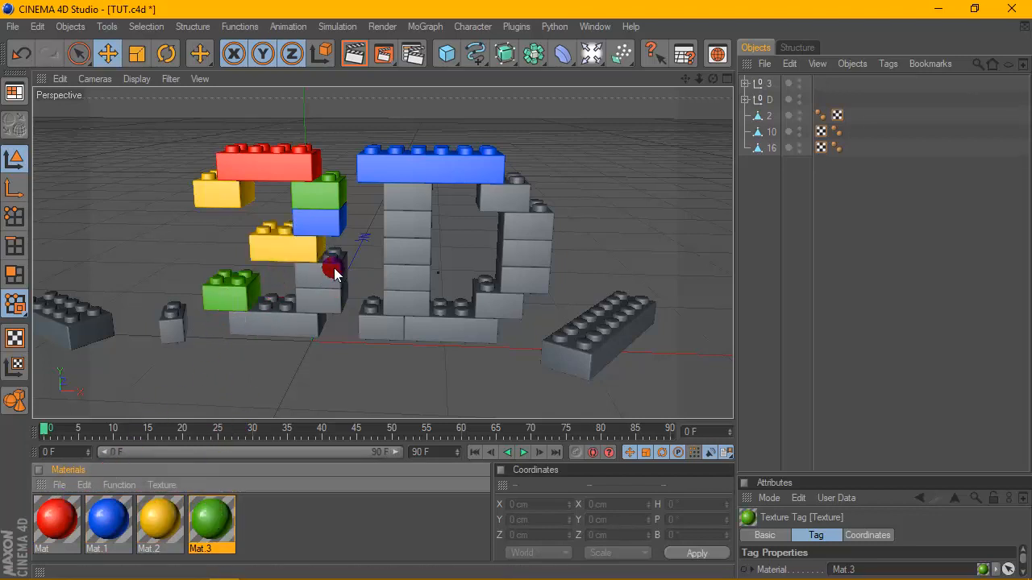
{"action": "left_click_drag", "start_coordinate": [335, 274], "coordinate": [344, 287]}
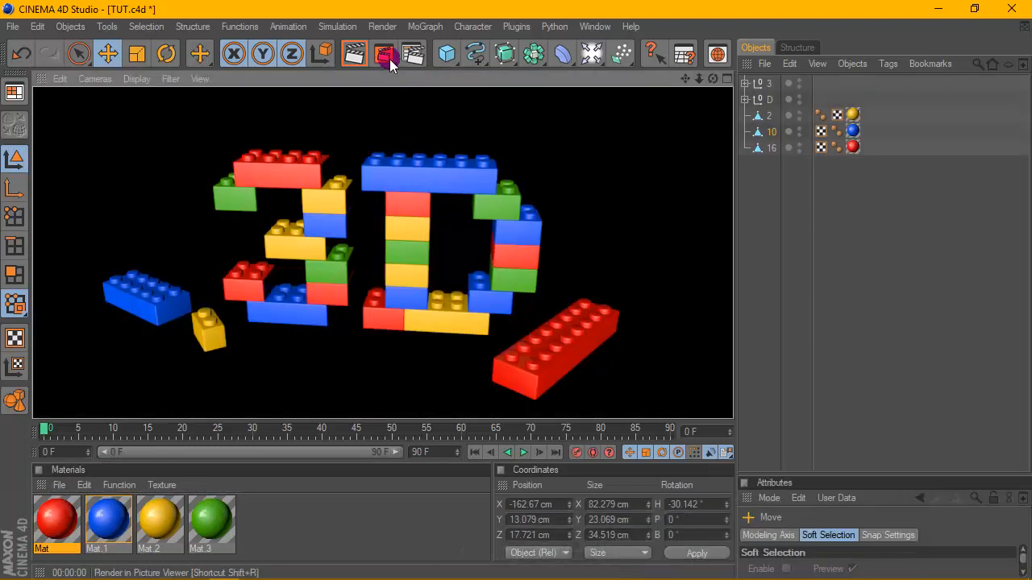
Step: Set the render output to the film/video preset HDV/HDTV 720 25 and close the render settings
{"action": "left_click", "coordinate": [412, 53]}
{"action": "left_click", "coordinate": [160, 62]}
{"action": "left_click", "coordinate": [260, 74]}
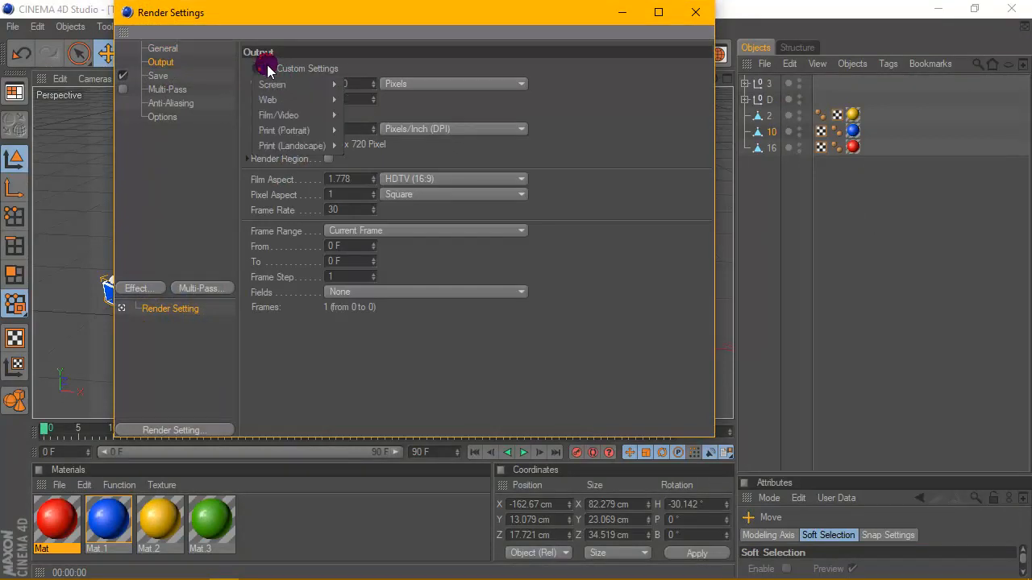
{"action": "left_click", "coordinate": [321, 115]}
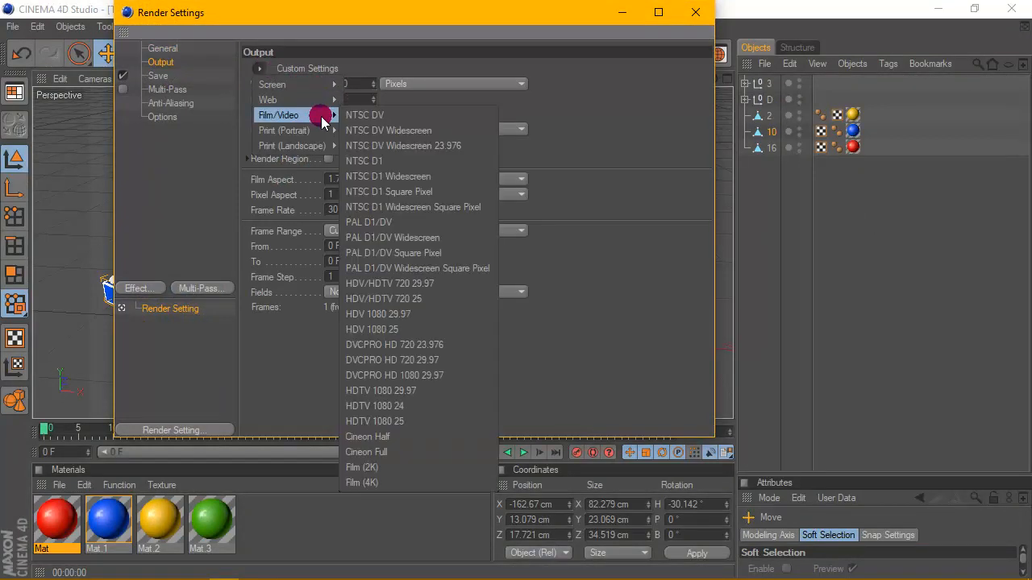
{"action": "left_click", "coordinate": [447, 299]}
{"action": "left_click", "coordinate": [695, 12]}
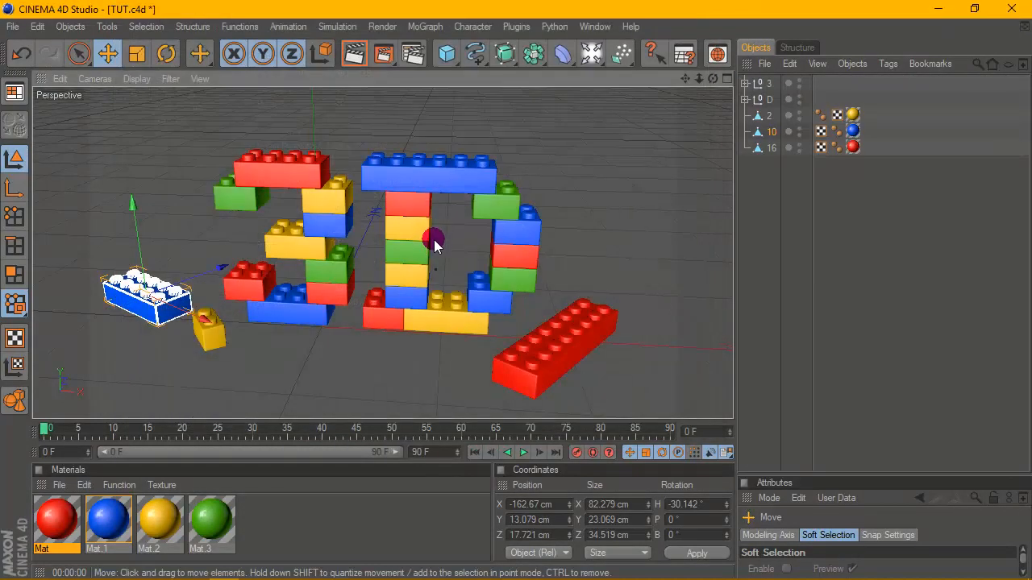
Step: Widen the area holding the object list and attributes
{"action": "left_click_drag", "start_coordinate": [713, 79], "coordinate": [725, 84]}
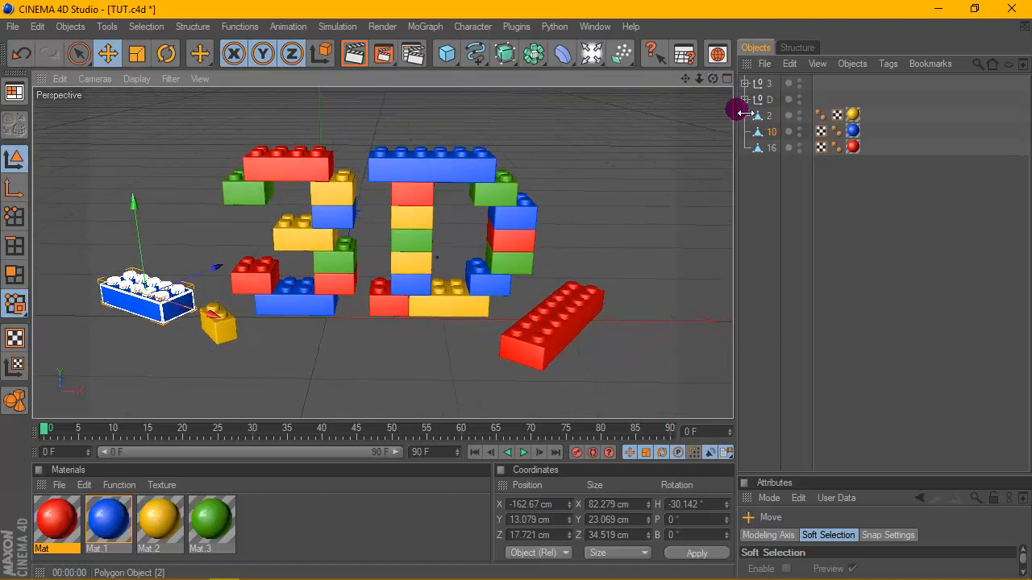
{"action": "left_click_drag", "start_coordinate": [704, 118], "coordinate": [651, 121]}
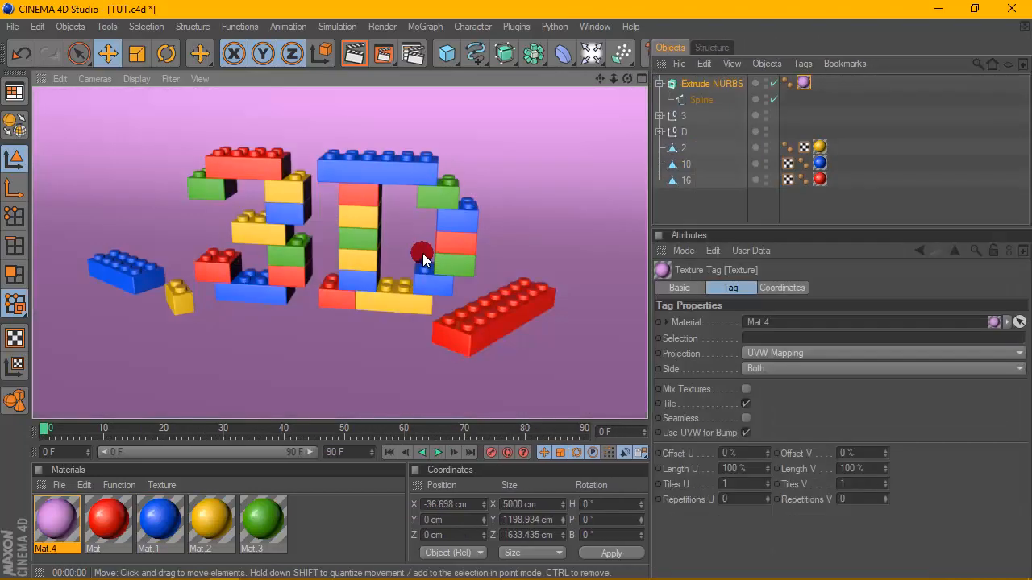
Step: Move the dark purple knot of the backdrop material's circular gradient inward to about three quarters and close the Material Editor
{"action": "scroll", "coordinate": [324, 266], "scroll_direction": "down", "scroll_amount": 10}
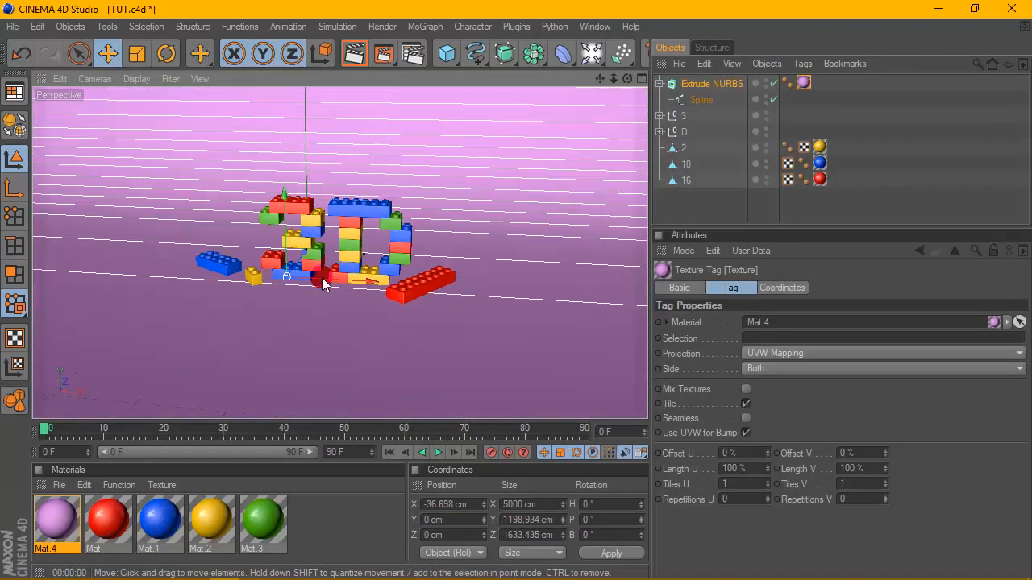
{"action": "scroll", "coordinate": [324, 272], "scroll_direction": "down", "scroll_amount": 3}
{"action": "scroll", "coordinate": [334, 259], "scroll_direction": "up", "scroll_amount": 3}
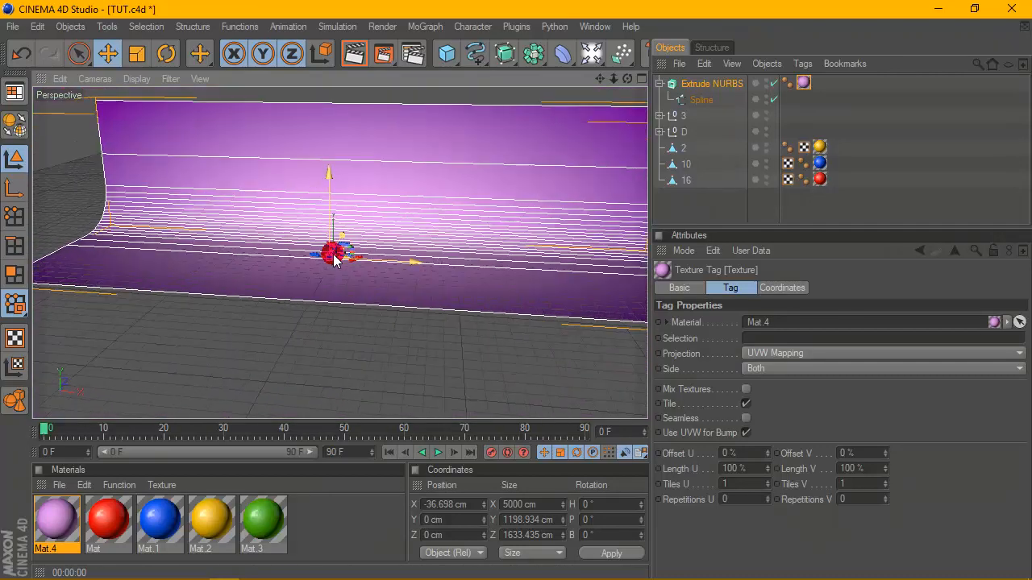
{"action": "scroll", "coordinate": [338, 261], "scroll_direction": "down", "scroll_amount": 1}
{"action": "double_click", "coordinate": [45, 519]}
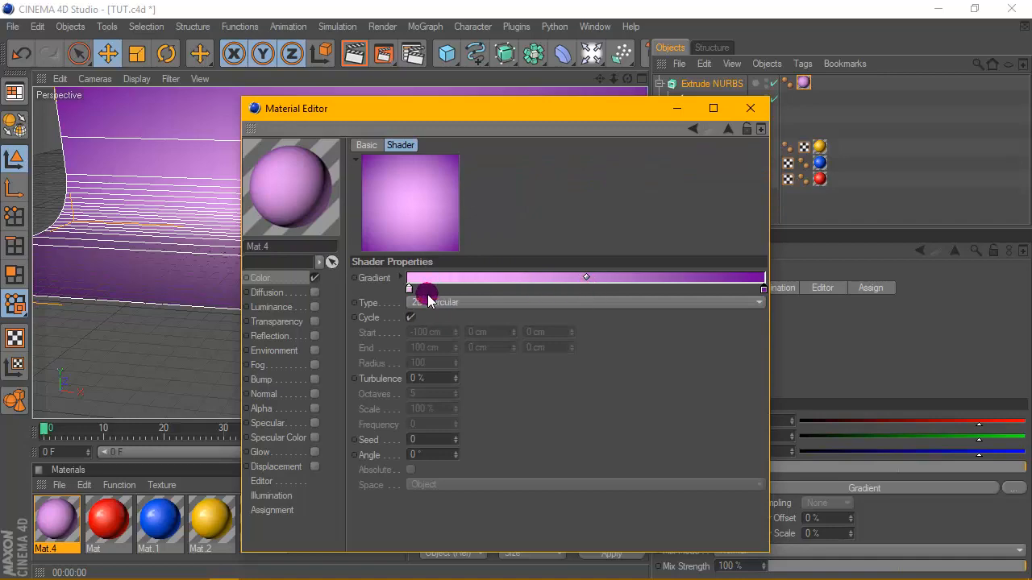
{"action": "left_click_drag", "start_coordinate": [762, 295], "coordinate": [685, 295]}
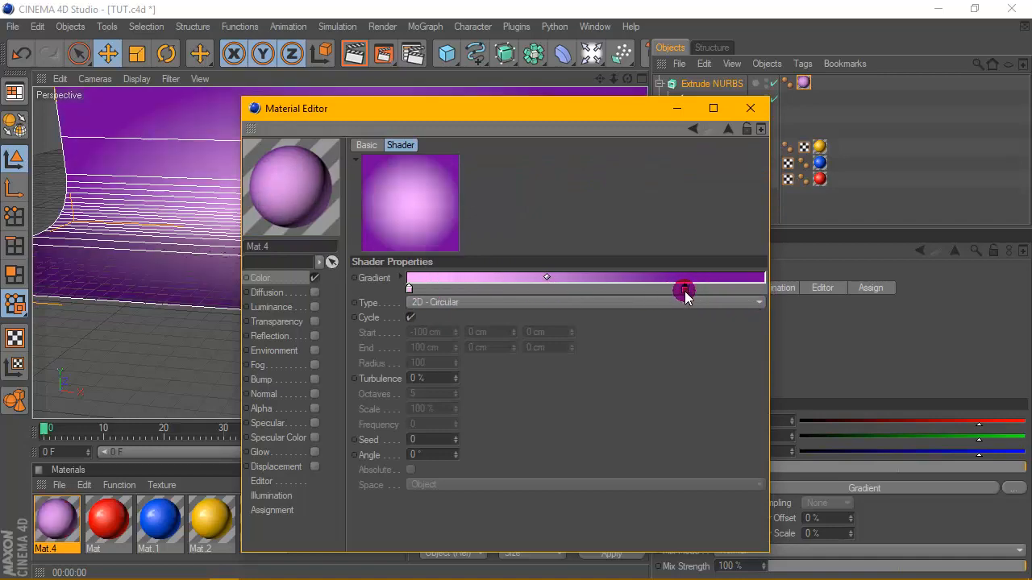
{"action": "left_click", "coordinate": [750, 108]}
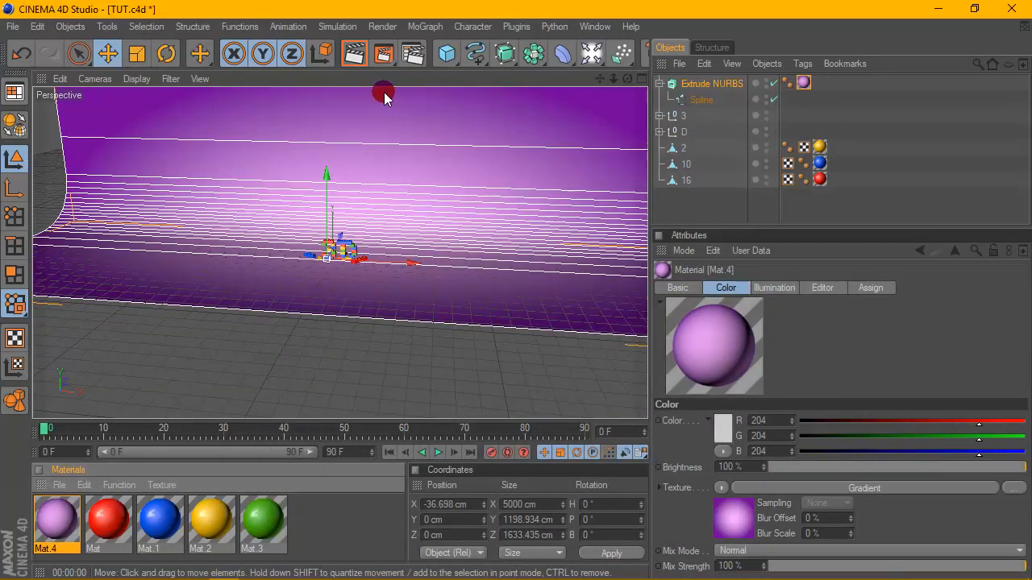
Step: Scale the Extrude NURBS backdrop down uniformly to about 1675 × 402 × 547 cm
{"action": "scroll", "coordinate": [346, 263], "scroll_direction": "up", "scroll_amount": 5}
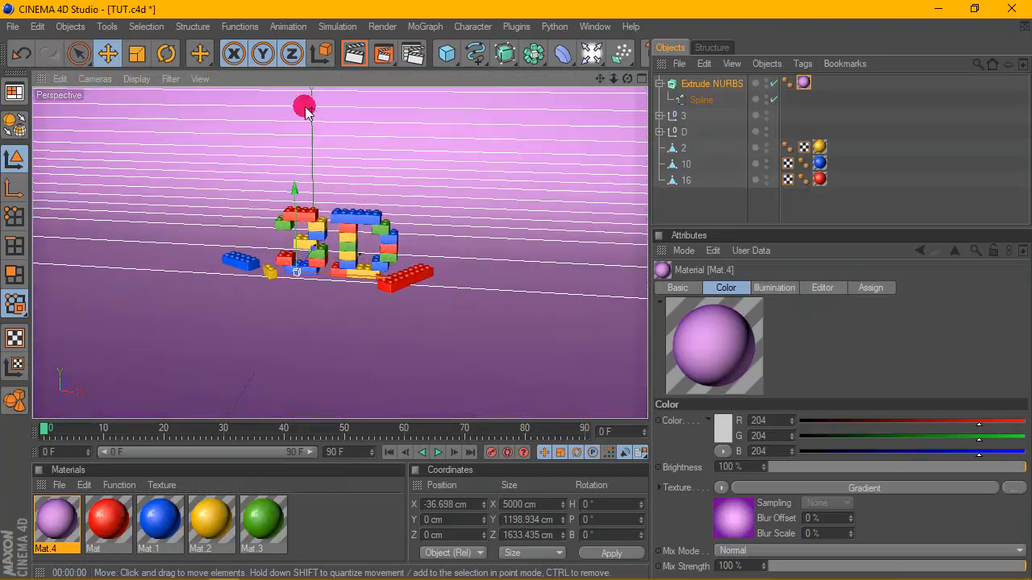
{"action": "scroll", "coordinate": [274, 202], "scroll_direction": "down", "scroll_amount": 5}
{"action": "left_click", "coordinate": [698, 85]}
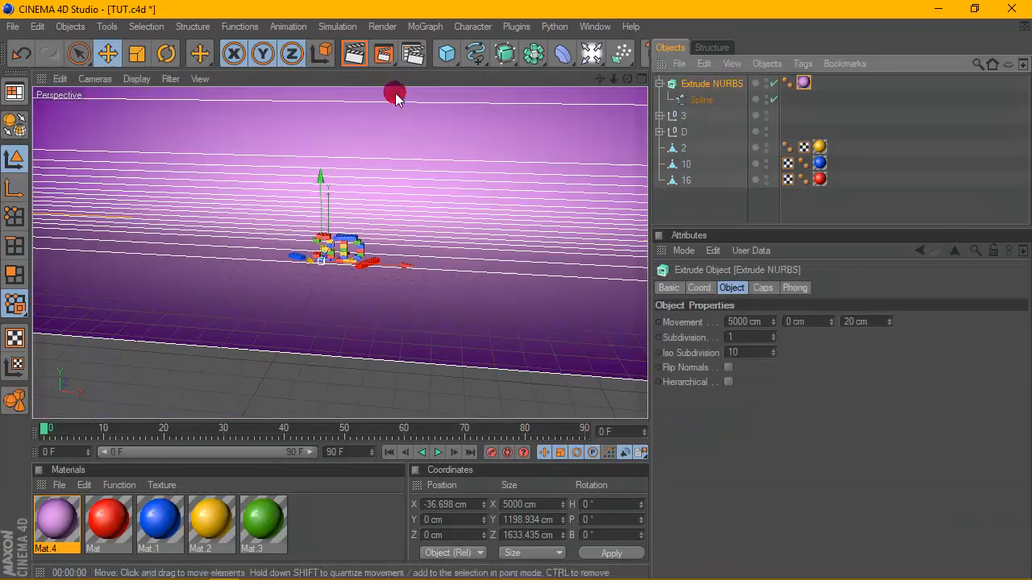
{"action": "scroll", "coordinate": [396, 95], "scroll_direction": "down", "scroll_amount": 3}
{"action": "left_click_drag", "start_coordinate": [829, 84], "coordinate": [673, 96]}
{"action": "left_click", "coordinate": [134, 54]}
{"action": "left_click", "coordinate": [432, 165]}
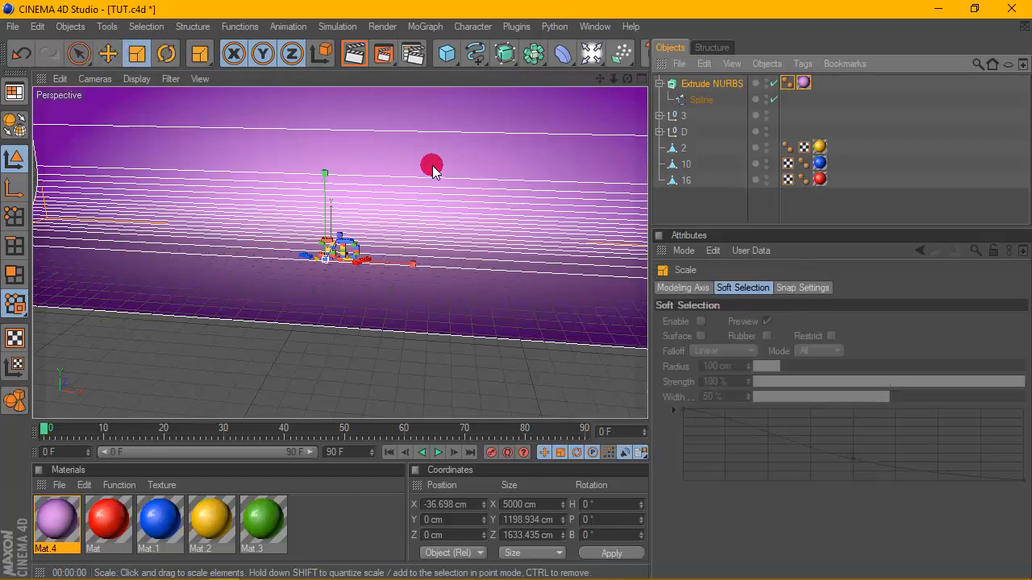
{"action": "left_click_drag", "start_coordinate": [551, 186], "coordinate": [463, 233]}
{"action": "scroll", "coordinate": [354, 246], "scroll_direction": "up", "scroll_amount": 8}
{"action": "scroll", "coordinate": [502, 222], "scroll_direction": "up", "scroll_amount": 5}
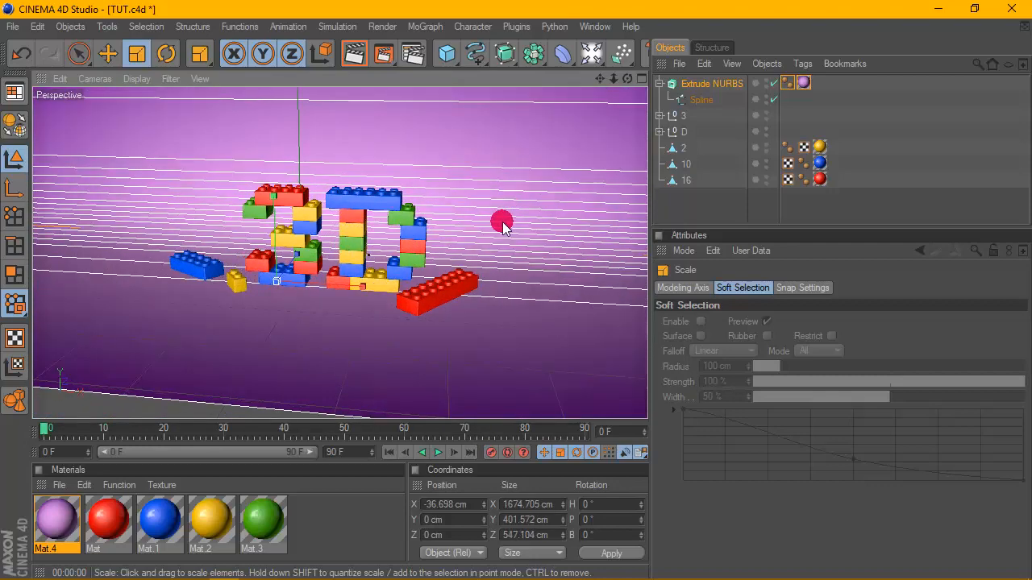
Step: Test-render the perspective view and inspect in the Right view how the bricks sit on the backdrop floor
{"action": "scroll", "coordinate": [428, 173], "scroll_direction": "down", "scroll_amount": 6}
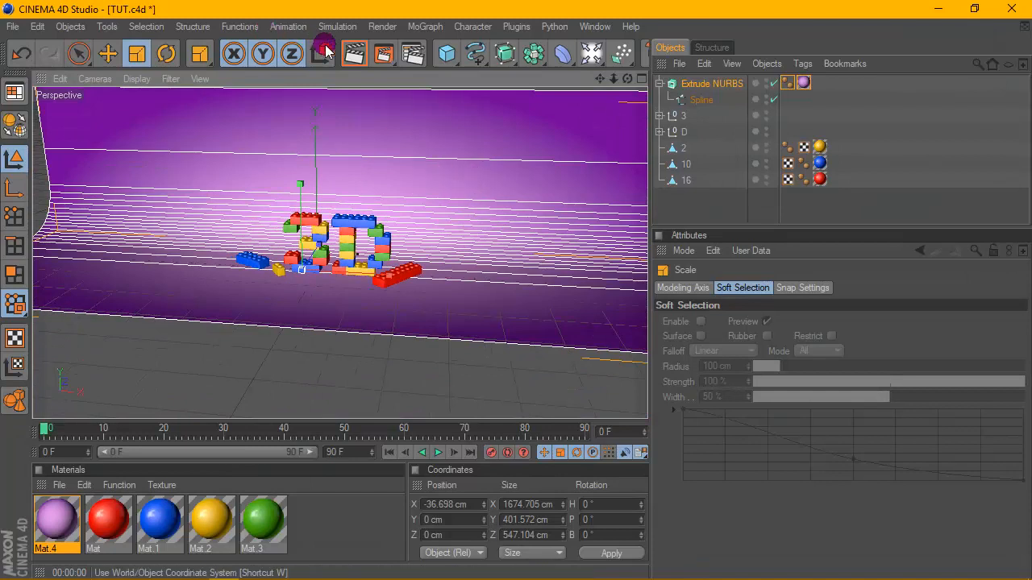
{"action": "left_click", "coordinate": [354, 53]}
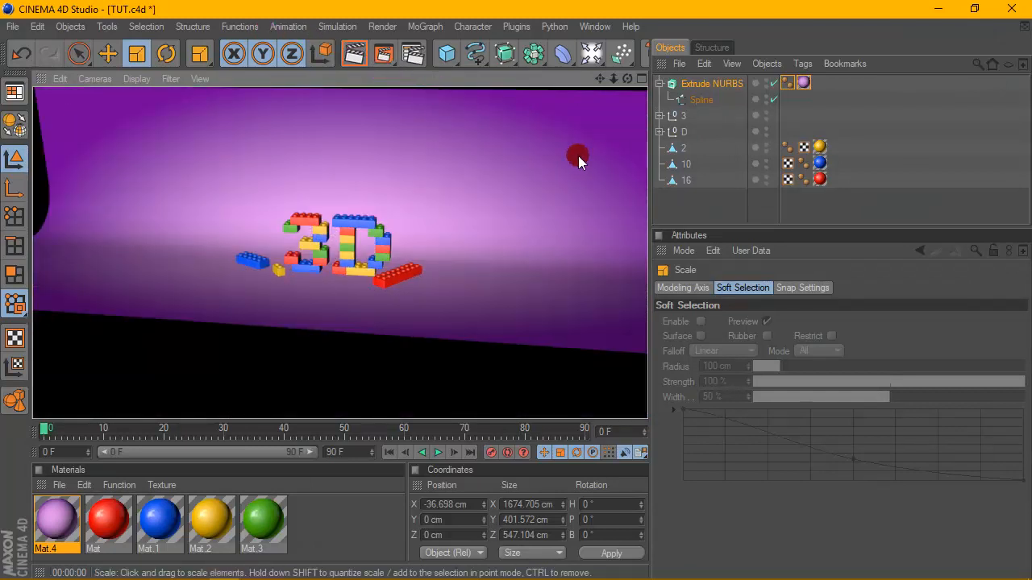
{"action": "left_click", "coordinate": [642, 79]}
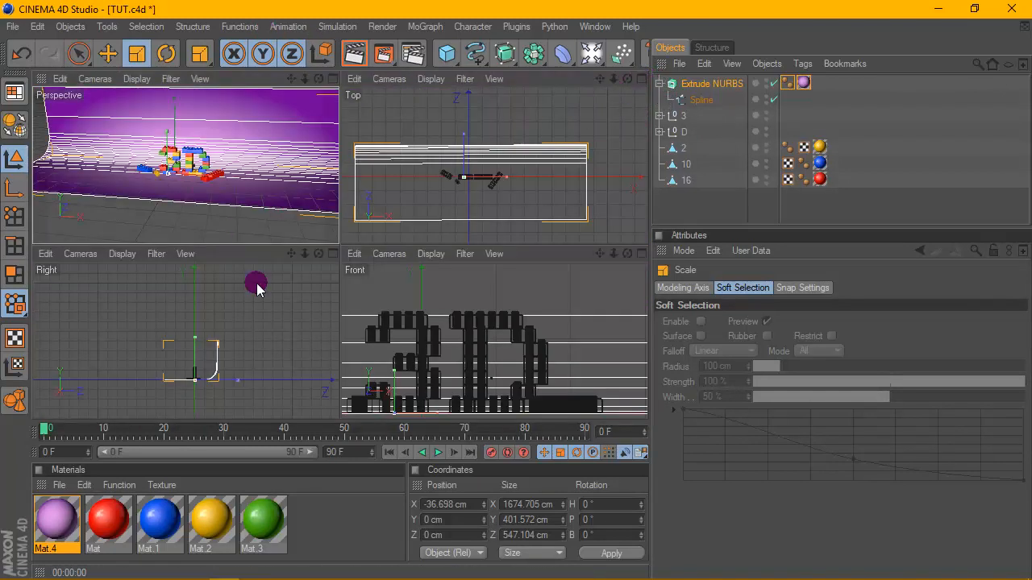
{"action": "left_click", "coordinate": [333, 253]}
{"action": "scroll", "coordinate": [369, 336], "scroll_direction": "up", "scroll_amount": 10}
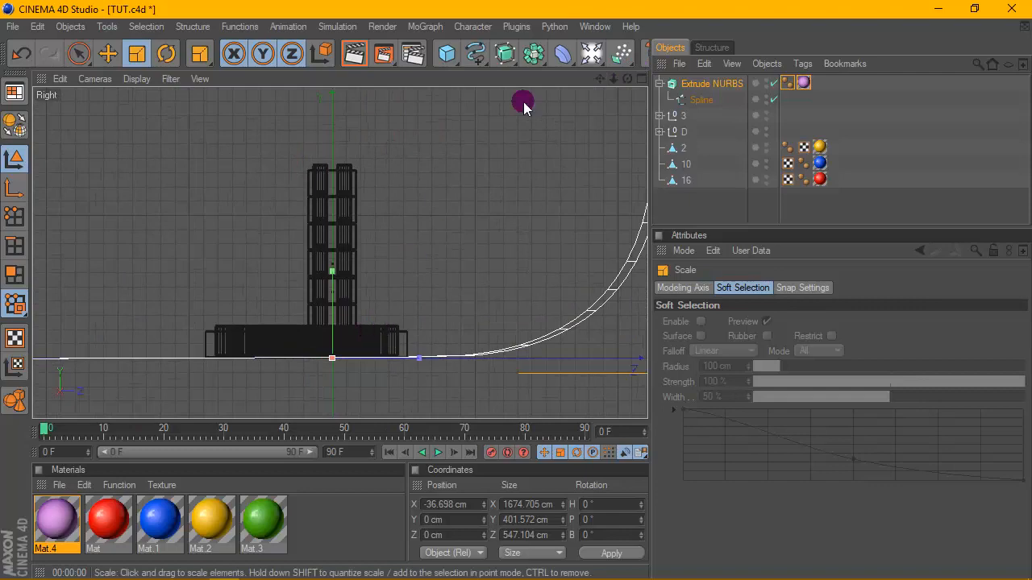
{"action": "left_click", "coordinate": [642, 78]}
{"action": "middle_click", "coordinate": [334, 88]}
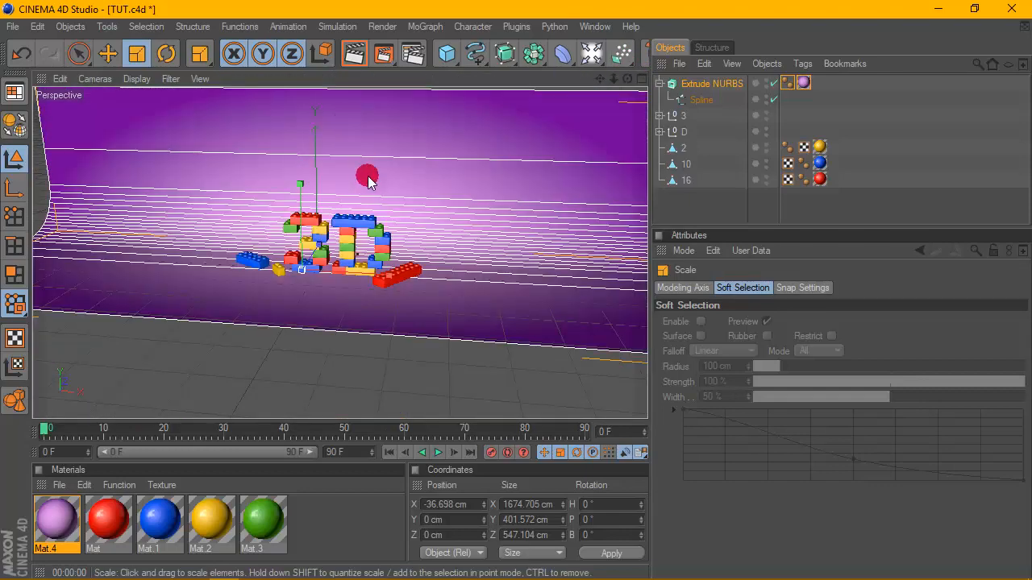
Step: Rotate the 3 group about its vertical axis to a heading of about 17°
{"action": "scroll", "coordinate": [371, 194], "scroll_direction": "up", "scroll_amount": 5}
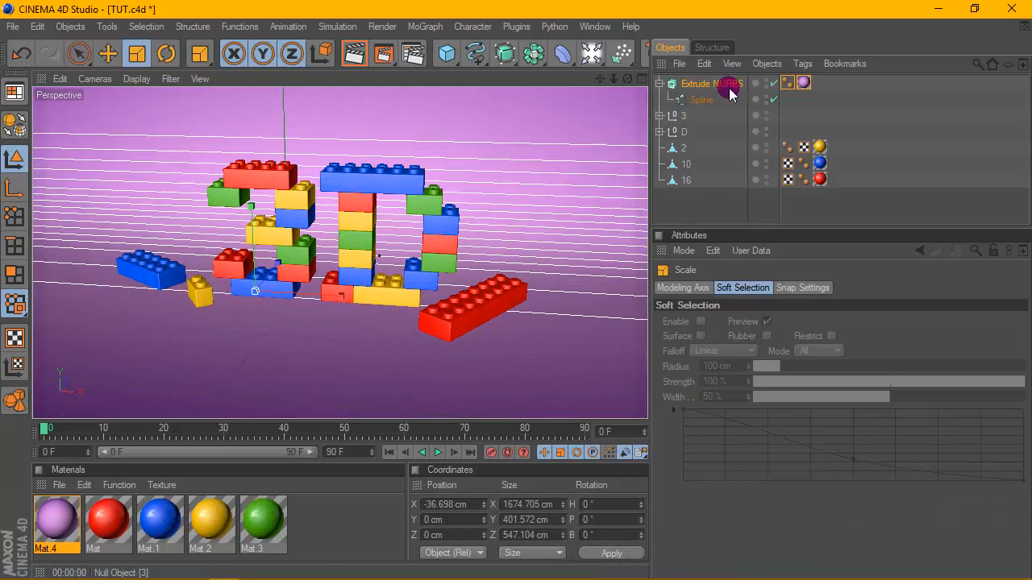
{"action": "left_click", "coordinate": [683, 116]}
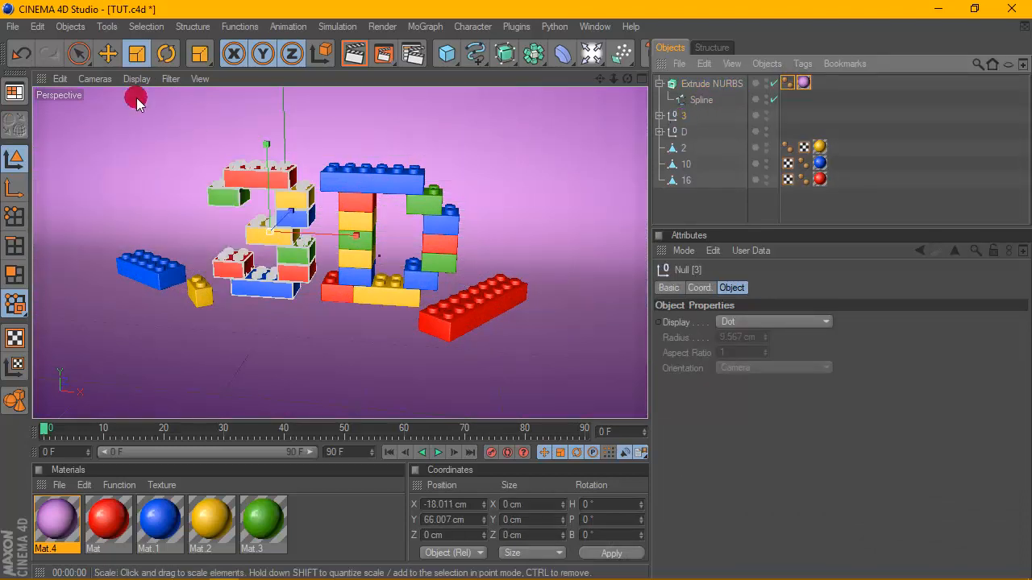
{"action": "left_click", "coordinate": [166, 53]}
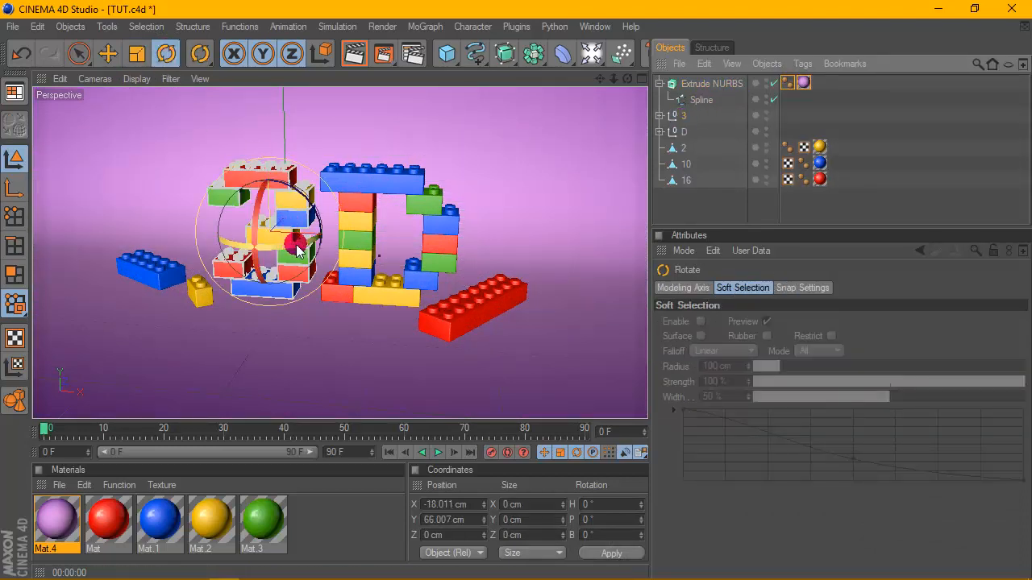
{"action": "left_click_drag", "start_coordinate": [297, 250], "coordinate": [309, 241]}
Step: Rotate the D group to a heading of about 34° and move it to about X 100 cm, Z -9 cm
{"action": "left_click", "coordinate": [674, 132]}
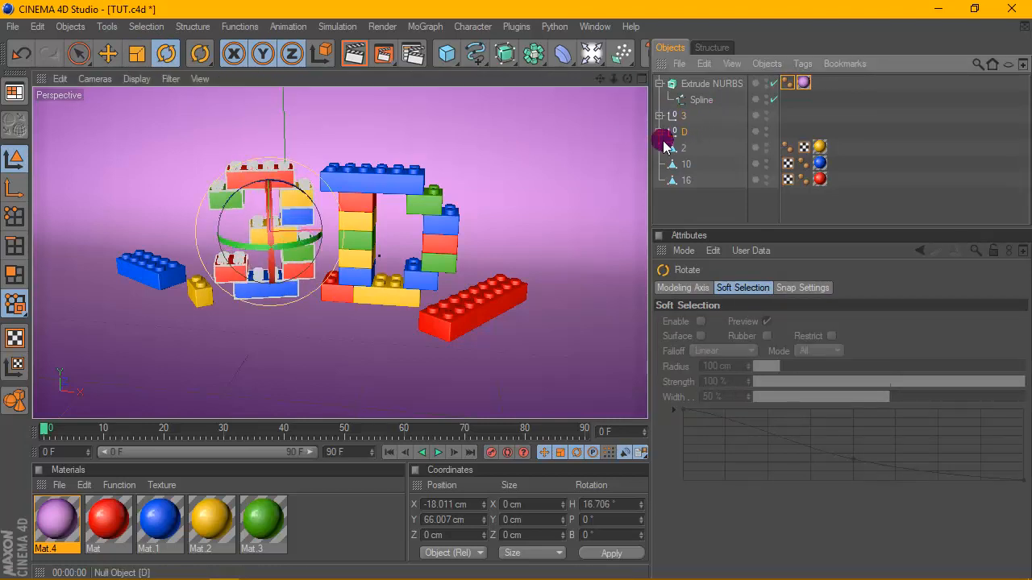
{"action": "mouse_move", "coordinate": [395, 274]}
{"action": "left_mouse_down"}
{"action": "mouse_move", "coordinate": [419, 268]}
{"action": "mouse_move", "coordinate": [402, 272]}
{"action": "left_mouse_up"}
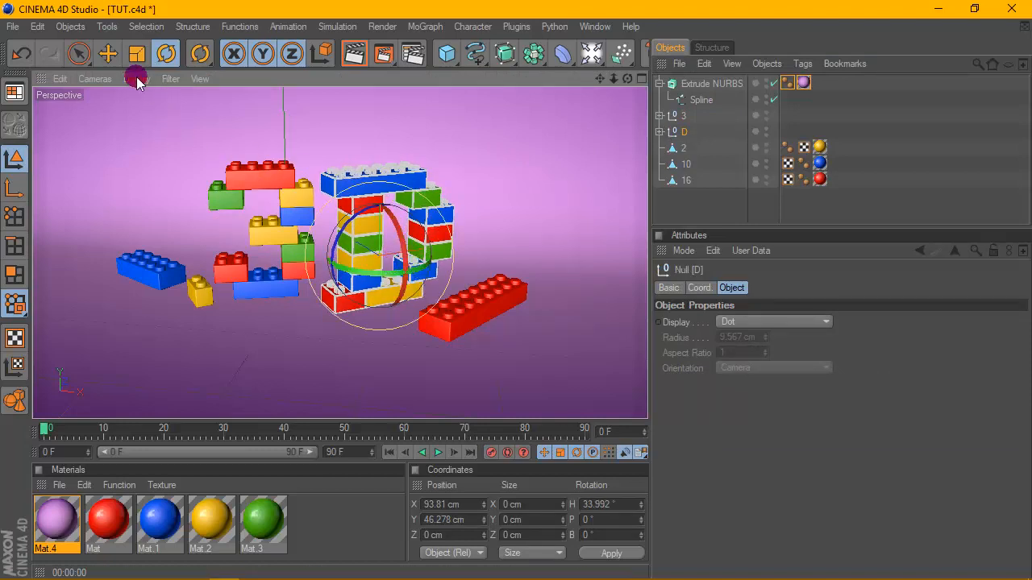
{"action": "left_click", "coordinate": [108, 53]}
{"action": "left_click_drag", "start_coordinate": [361, 243], "coordinate": [369, 251]}
Step: Render the perspective view from a closer angle to check the turned 3 and D
{"action": "left_click_drag", "start_coordinate": [627, 78], "coordinate": [617, 80]}
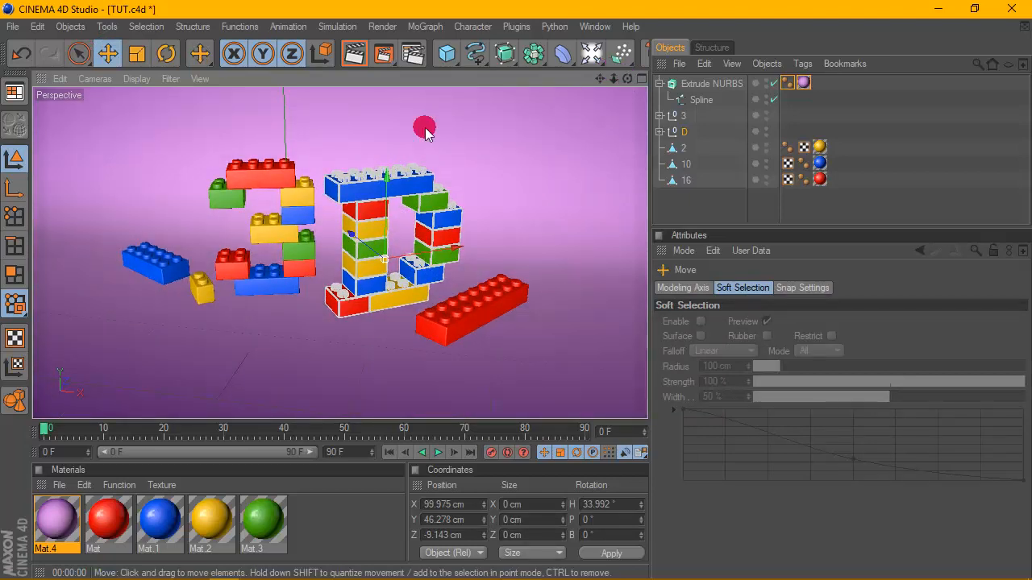
{"action": "scroll", "coordinate": [325, 155], "scroll_direction": "up", "scroll_amount": 2}
{"action": "left_click", "coordinate": [348, 59]}
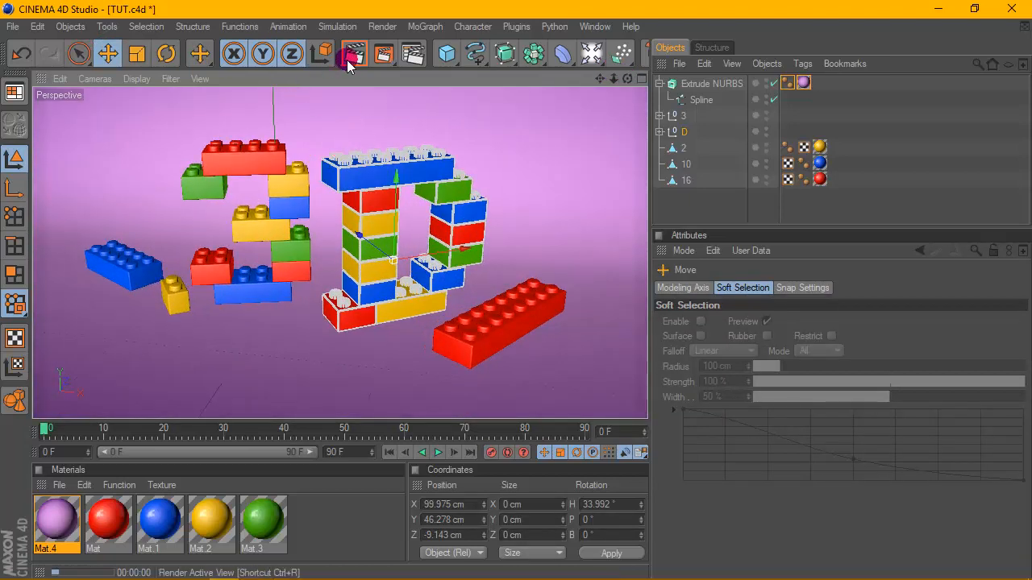
{"action": "left_click", "coordinate": [348, 62]}
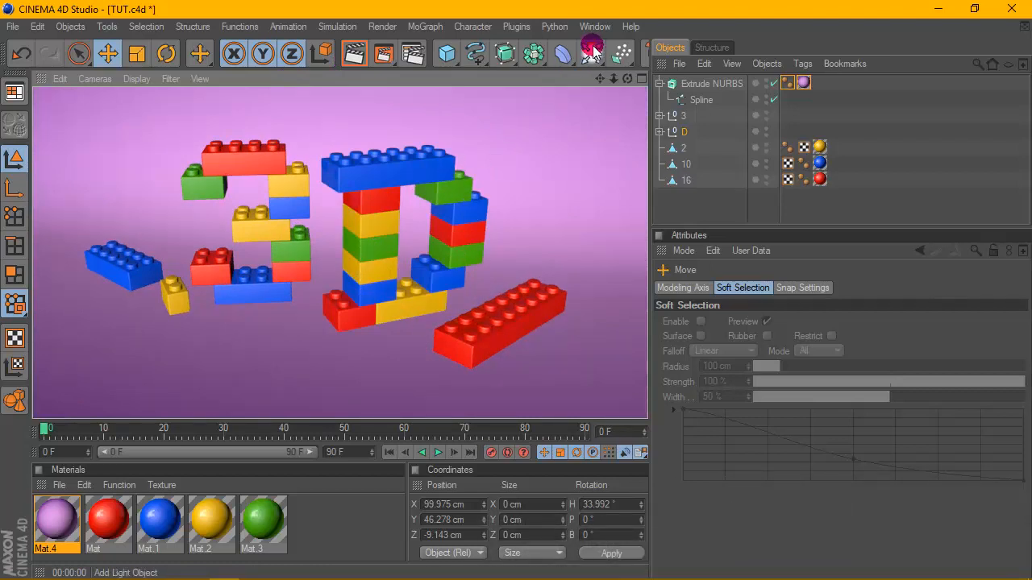
Step: Add a Sky object to the scene and give it a Compositing tag
{"action": "left_click_drag", "start_coordinate": [592, 51], "coordinate": [659, 214]}
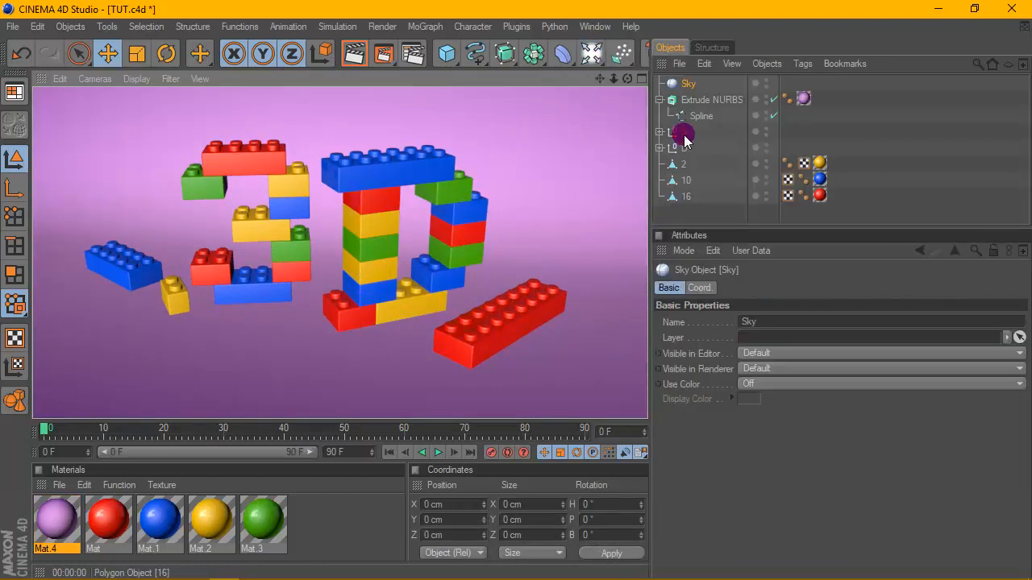
{"action": "right_click", "coordinate": [687, 65]}
{"action": "left_click", "coordinate": [672, 81]}
{"action": "right_click", "coordinate": [672, 84]}
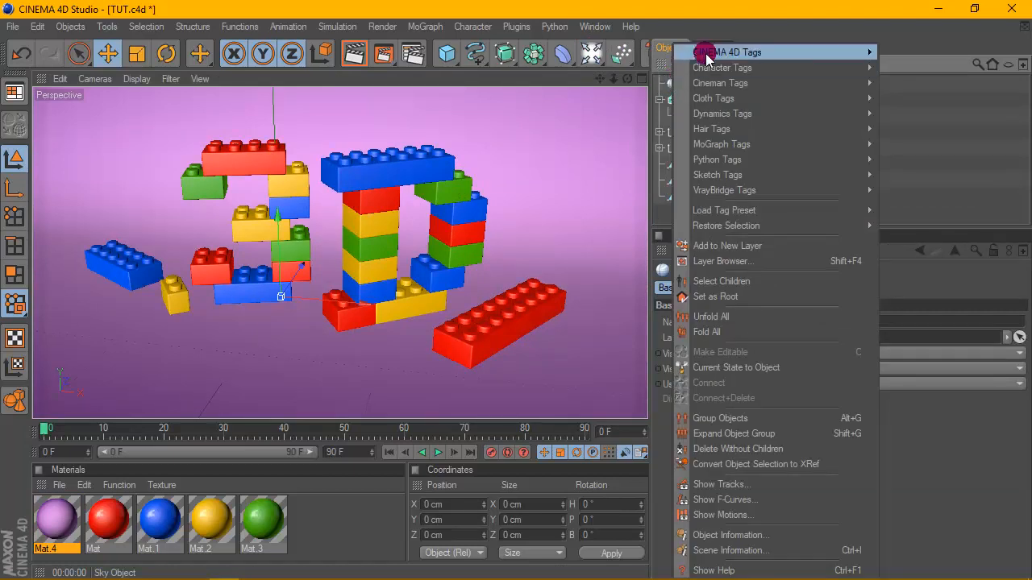
{"action": "mouse_move", "coordinate": [733, 49]}
{"action": "left_click", "coordinate": [900, 135]}
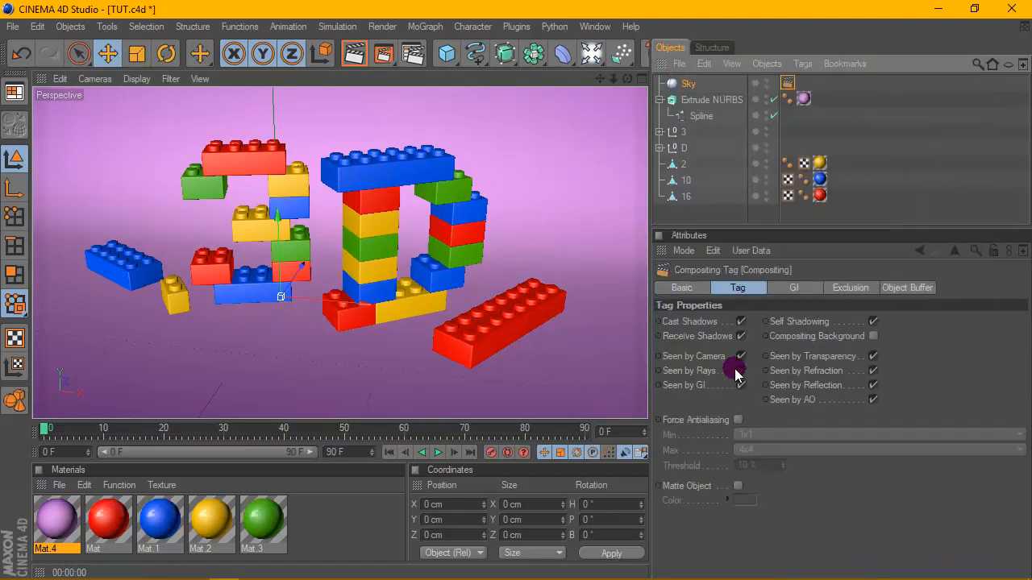
Step: Create a new material for the sky
{"action": "double_click", "coordinate": [314, 519]}
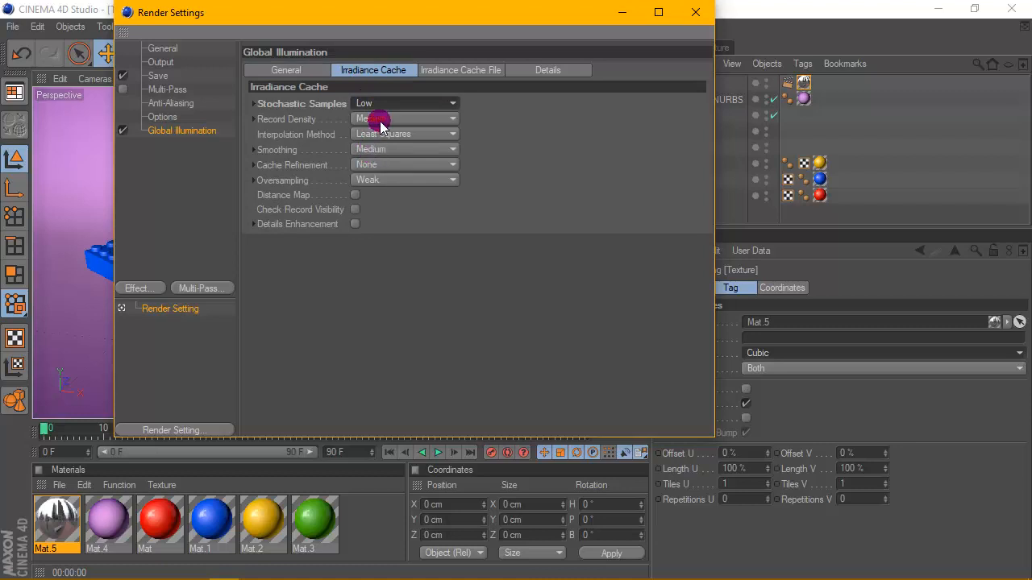
Step: Set the global illumination's irradiance cache record density to Low and test-render the perspective view
{"action": "left_click", "coordinate": [380, 122]}
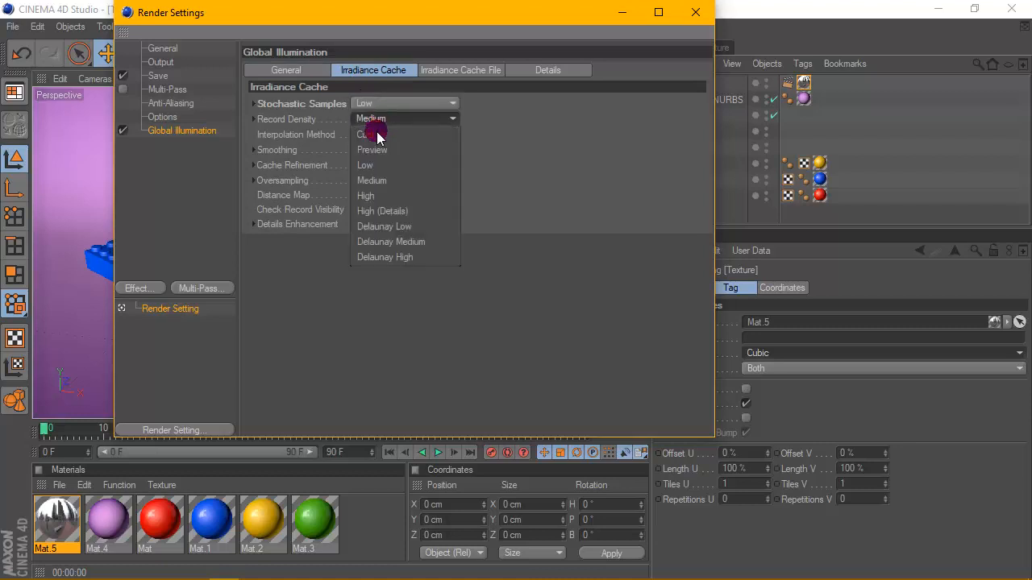
{"action": "left_click", "coordinate": [376, 161]}
{"action": "left_click", "coordinate": [695, 12]}
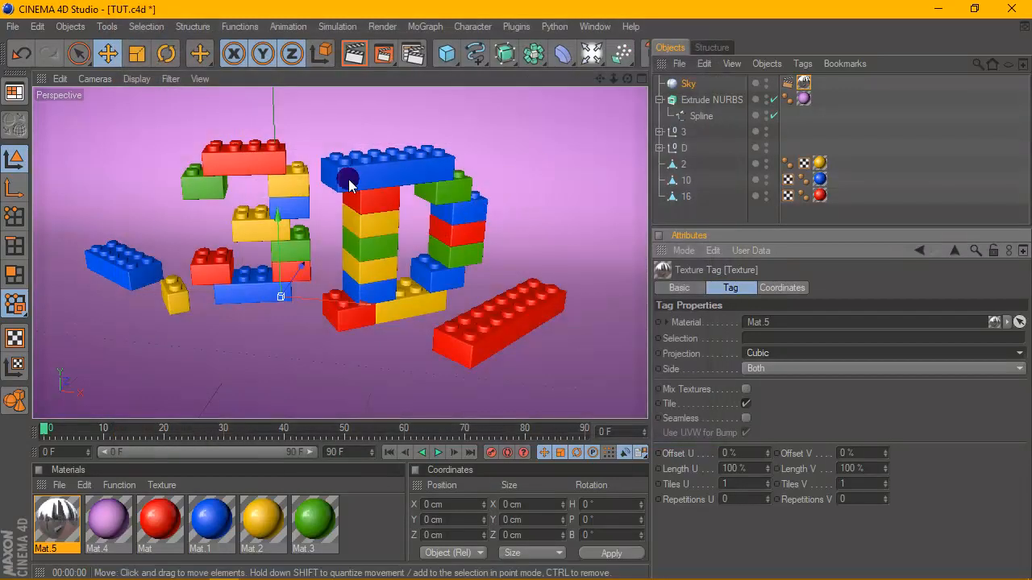
{"action": "left_click", "coordinate": [353, 53]}
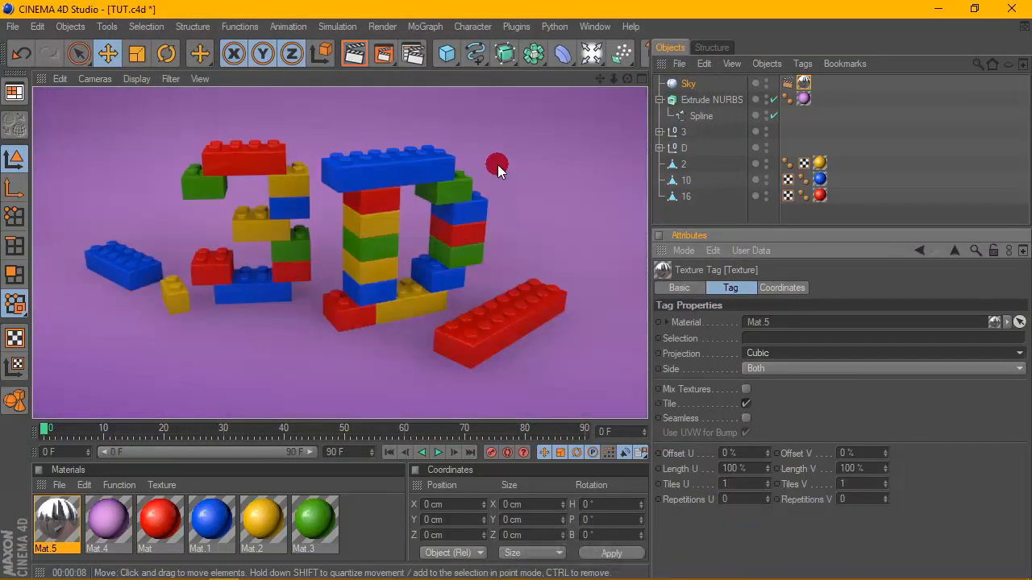
Step: Set the reflection brightness of the red, blue, yellow and green brick materials to 25% and test-render the view
{"action": "left_click", "coordinate": [266, 198]}
{"action": "double_click", "coordinate": [160, 520]}
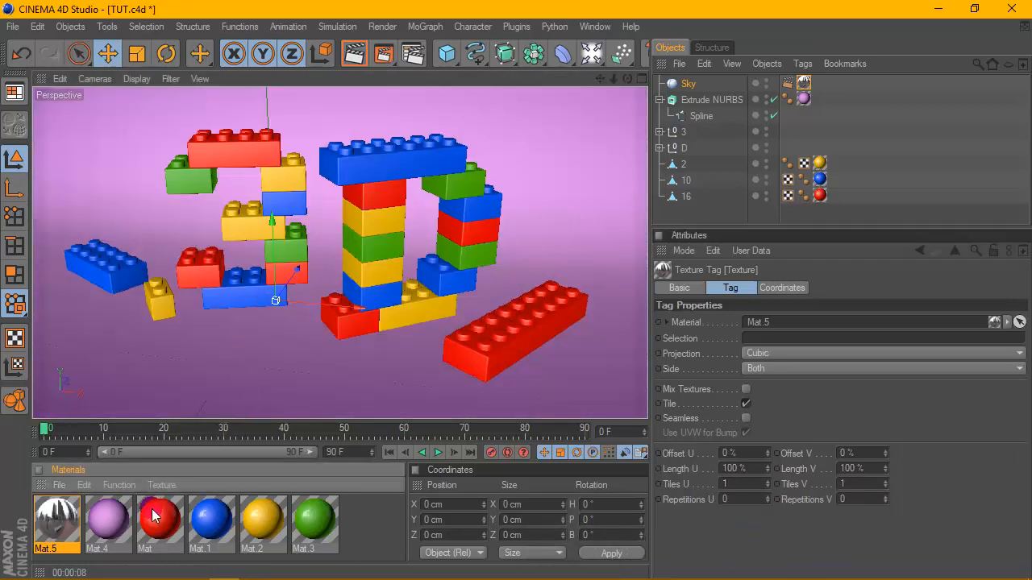
{"action": "left_click_drag", "start_coordinate": [486, 117], "coordinate": [614, 94]}
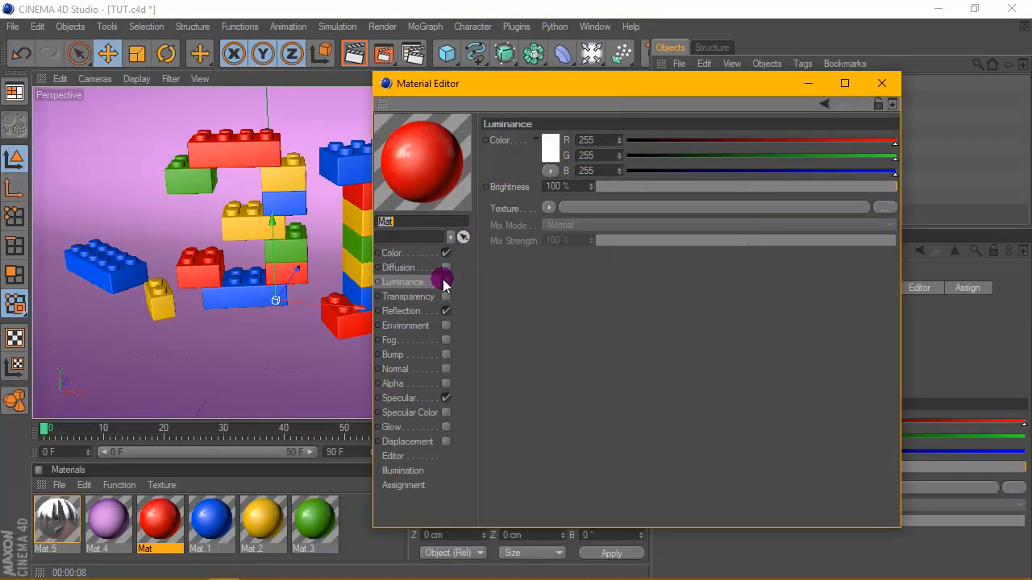
{"action": "left_click", "coordinate": [401, 312]}
{"action": "left_click", "coordinate": [550, 186]}
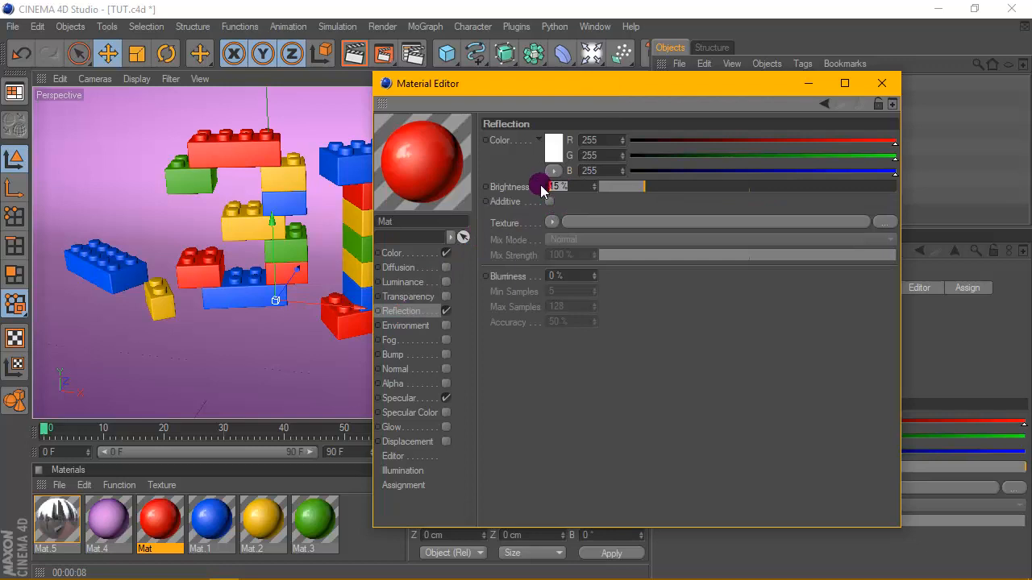
{"action": "key", "text": "Return"}
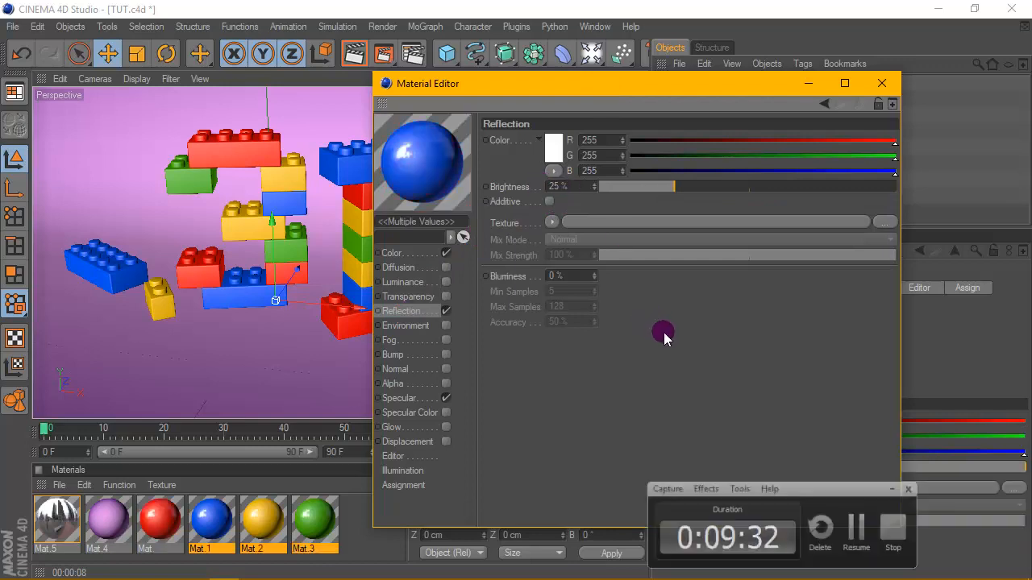
{"action": "left_click", "coordinate": [883, 83]}
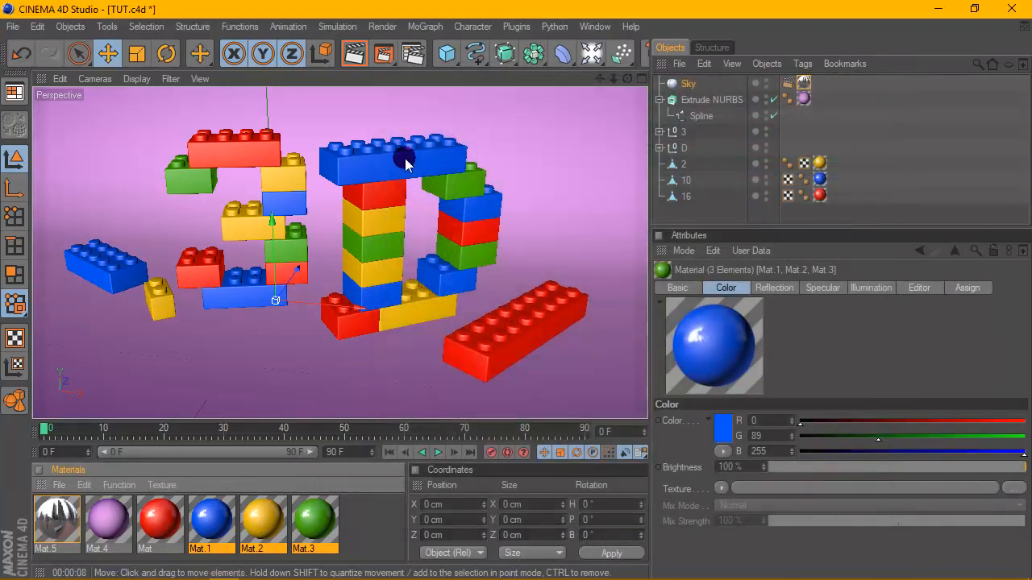
{"action": "left_click", "coordinate": [357, 55]}
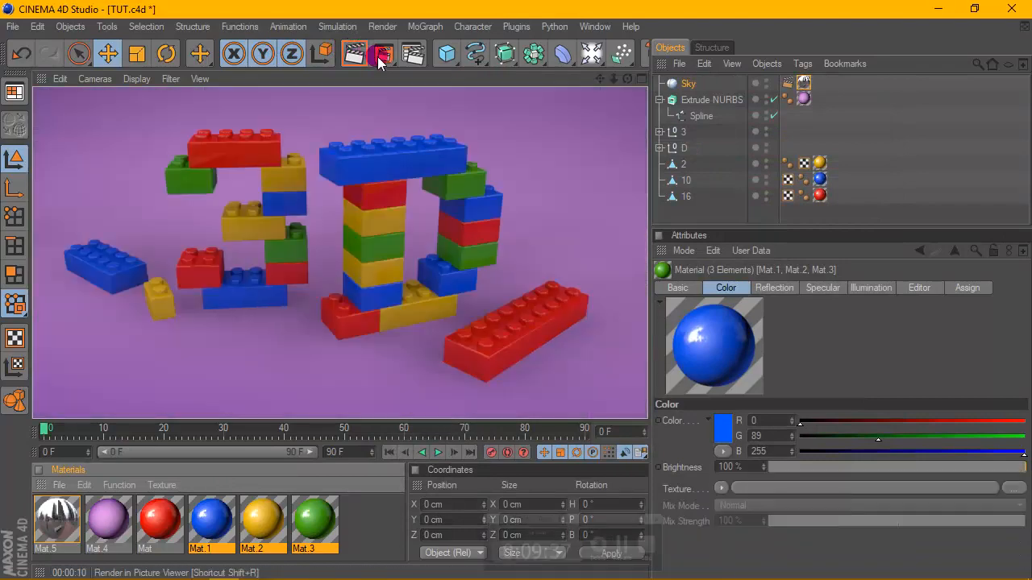
{"action": "left_click", "coordinate": [803, 83]}
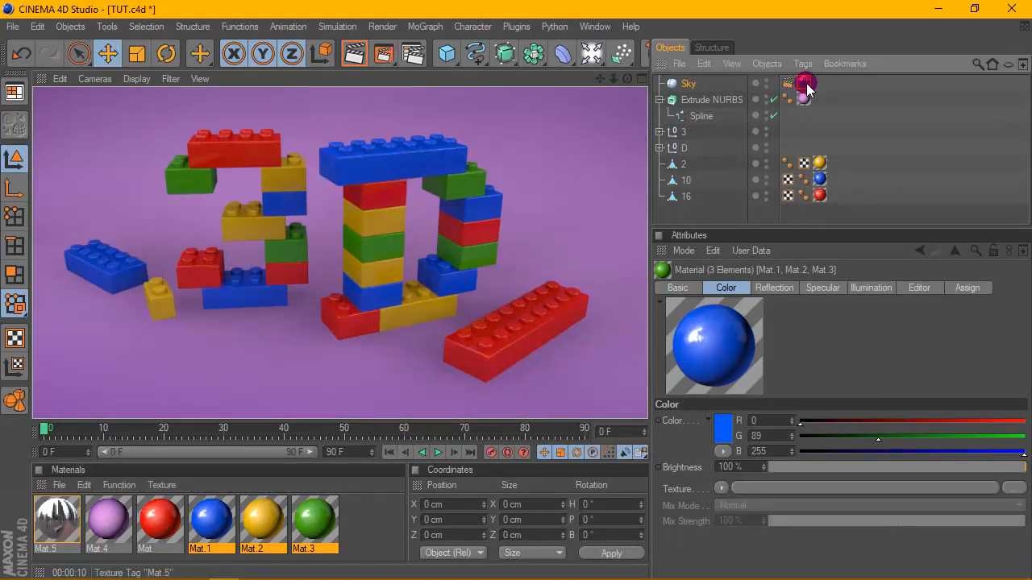
Step: Set the reflection brightness of all four brick materials to 40% and render the perspective view
{"action": "double_click", "coordinate": [161, 520]}
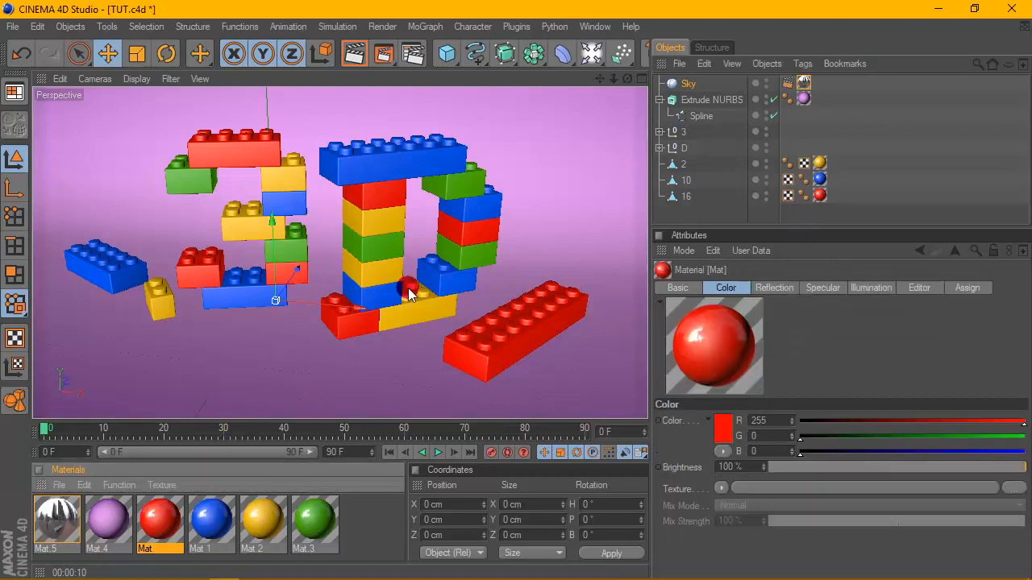
{"action": "left_click_drag", "start_coordinate": [452, 212], "coordinate": [398, 216]}
{"action": "type", "text": "40"}
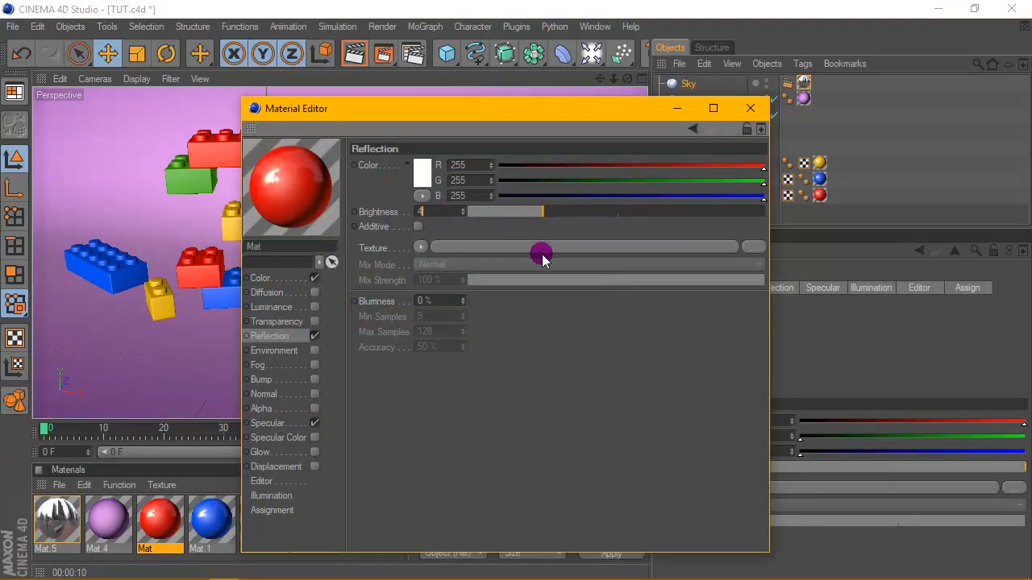
{"action": "key", "text": "Return"}
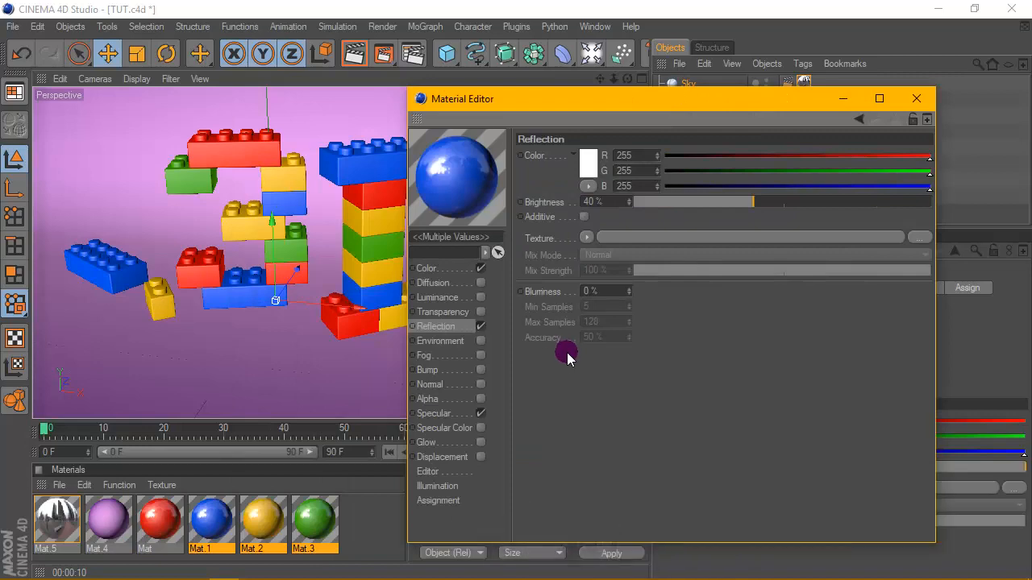
{"action": "left_click", "coordinate": [916, 98]}
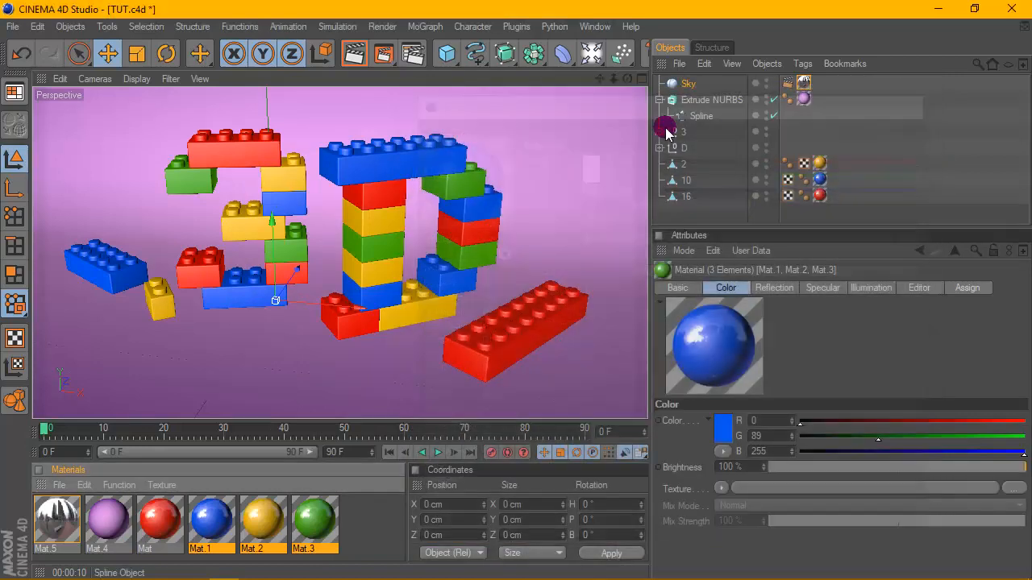
{"action": "left_click", "coordinate": [345, 54]}
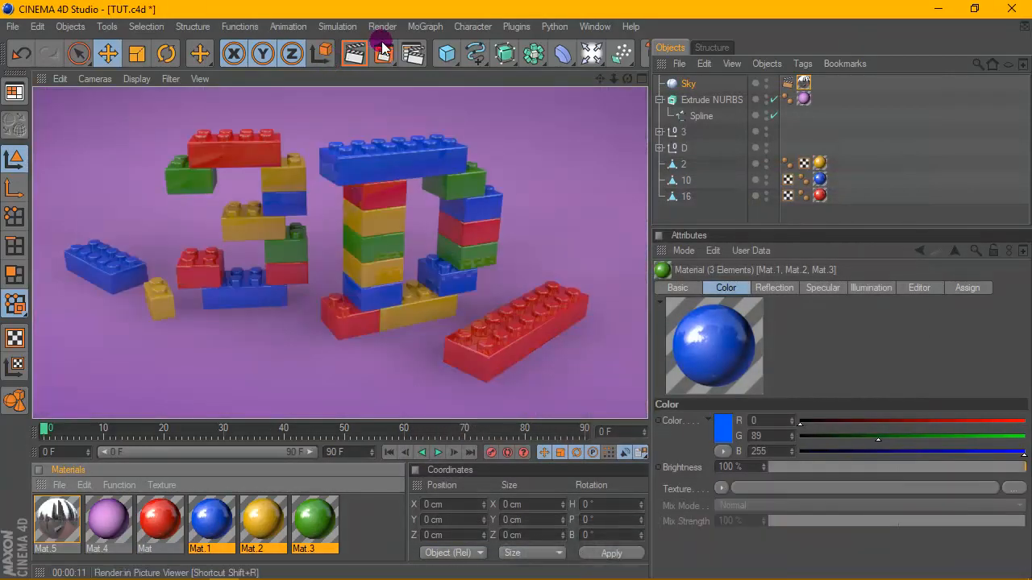
Step: Add the Ambient Occlusion effect to the render settings
{"action": "left_click", "coordinate": [414, 54]}
{"action": "left_click", "coordinate": [183, 233]}
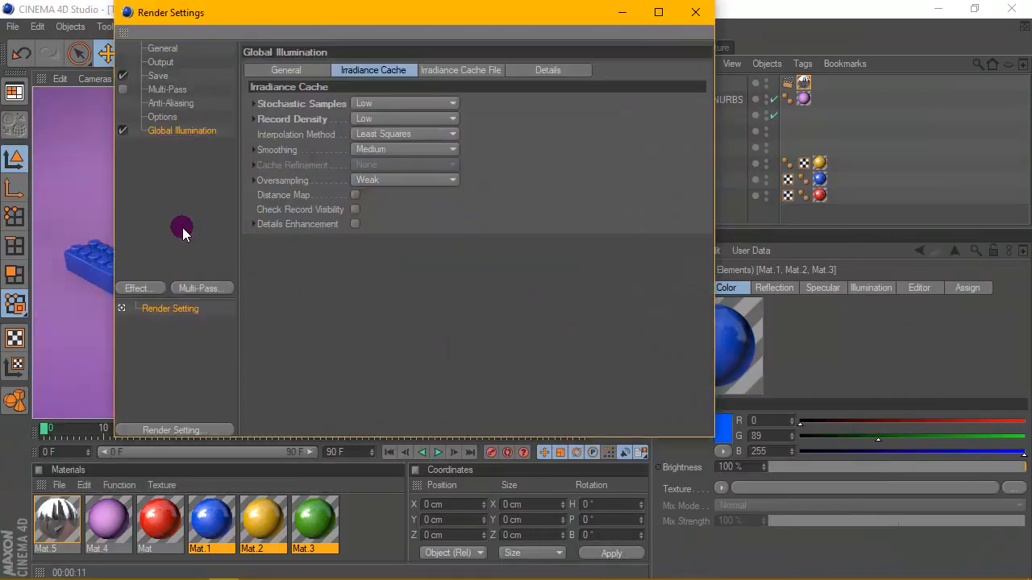
{"action": "left_click", "coordinate": [138, 288]}
{"action": "left_click", "coordinate": [209, 295]}
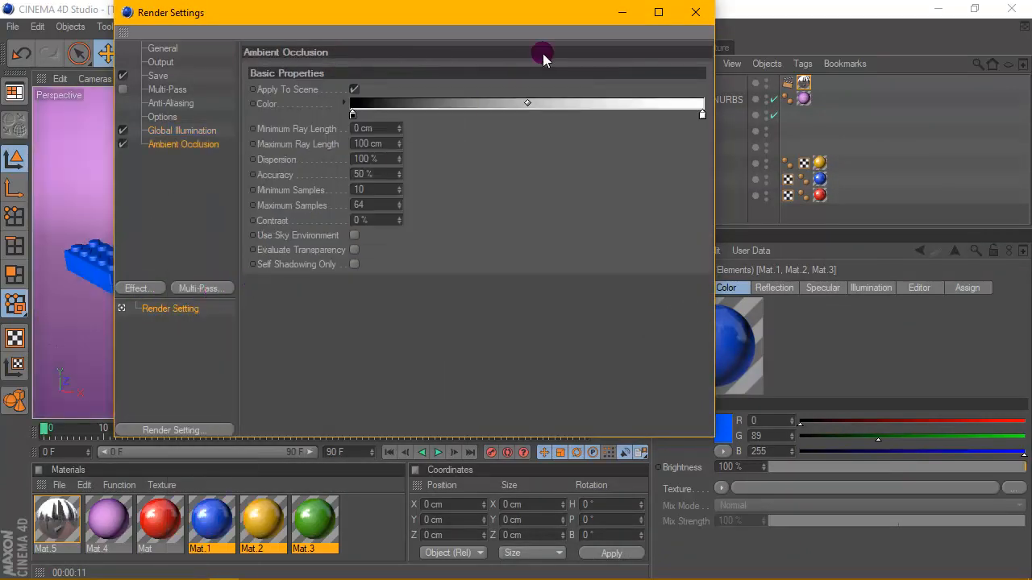
{"action": "left_click", "coordinate": [695, 12]}
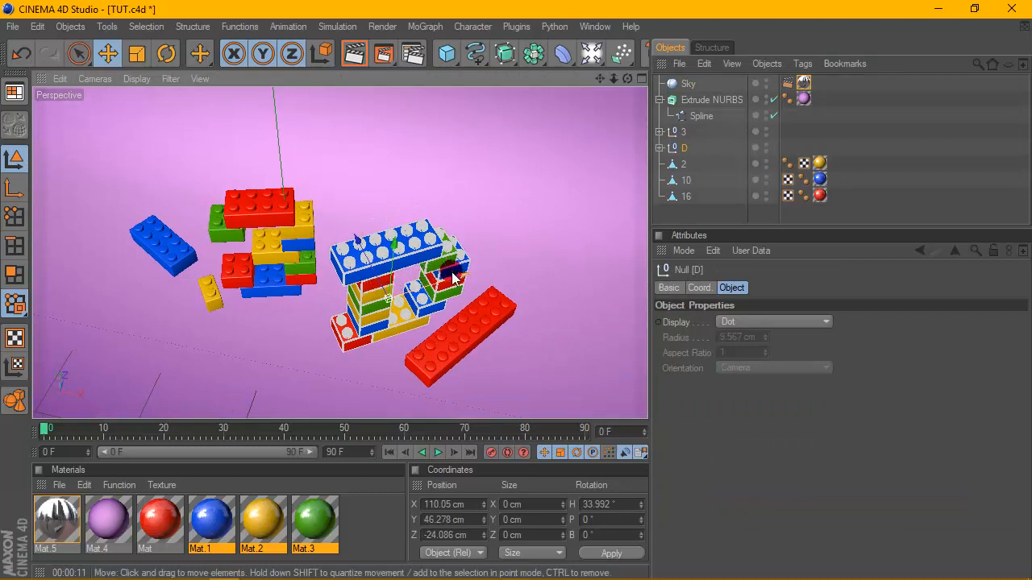
Step: Move the D group to about X 101 cm, Z -30 cm
{"action": "left_click_drag", "start_coordinate": [379, 296], "coordinate": [432, 285]}
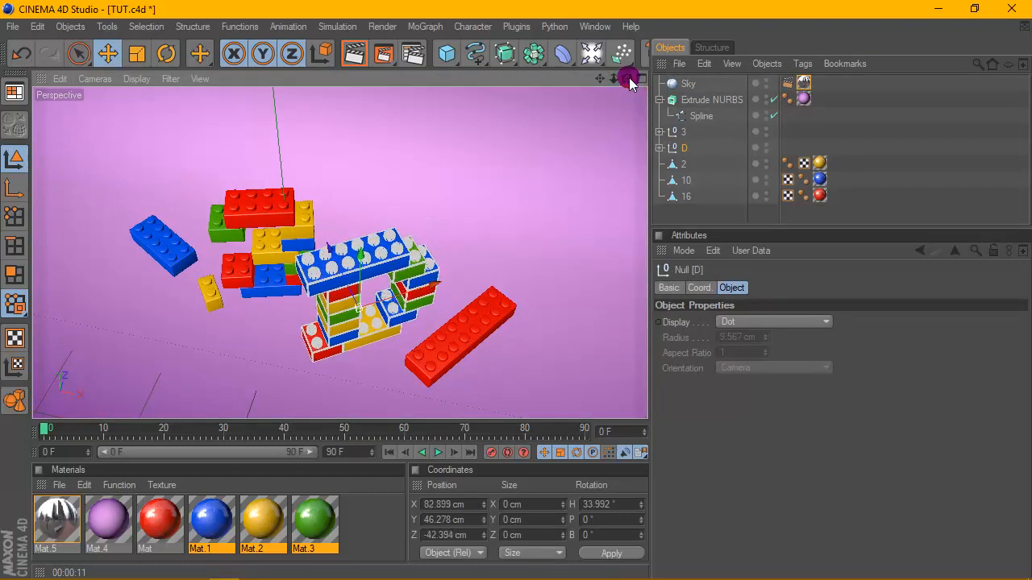
{"action": "left_click_drag", "start_coordinate": [627, 79], "coordinate": [624, 42]}
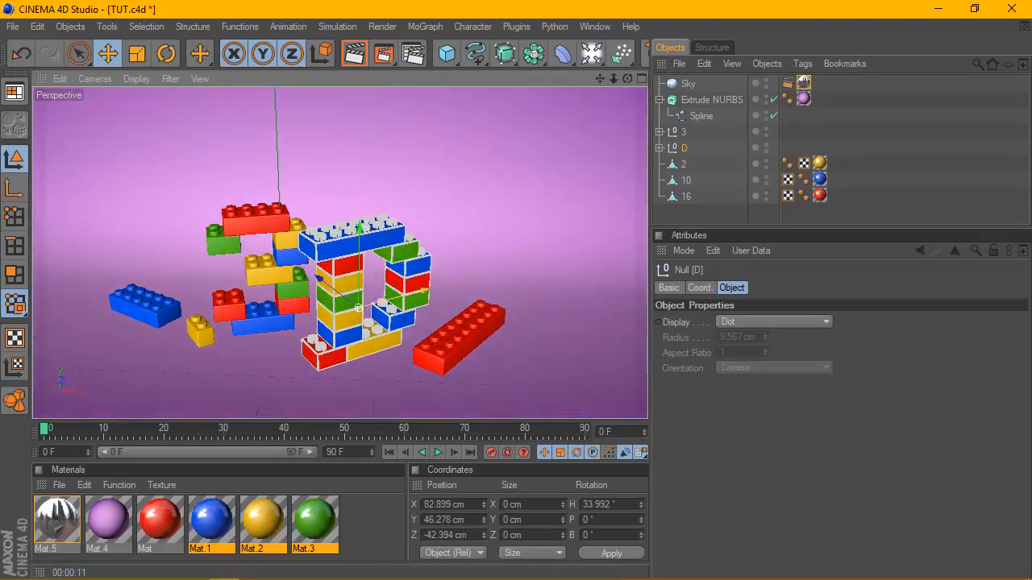
{"action": "left_click_drag", "start_coordinate": [359, 307], "coordinate": [380, 308]}
{"action": "left_click_drag", "start_coordinate": [444, 286], "coordinate": [440, 287]}
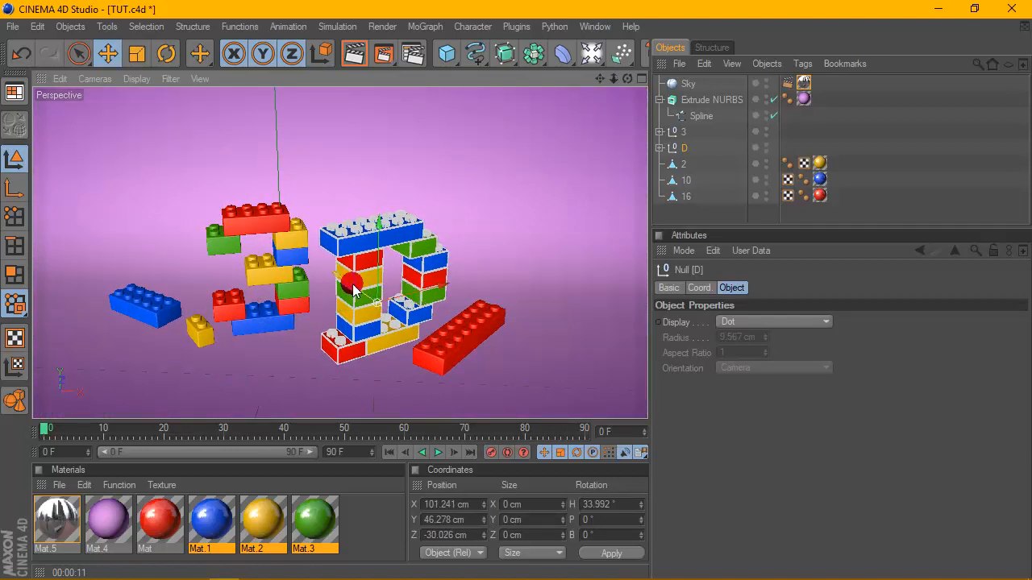
Step: Frame the bricks more closely, render the perspective view to check the D's placement, and narrow the viewport slightly
{"action": "scroll", "coordinate": [351, 283], "scroll_direction": "up", "scroll_amount": 1}
{"action": "left_click_drag", "start_coordinate": [600, 79], "coordinate": [406, 220]}
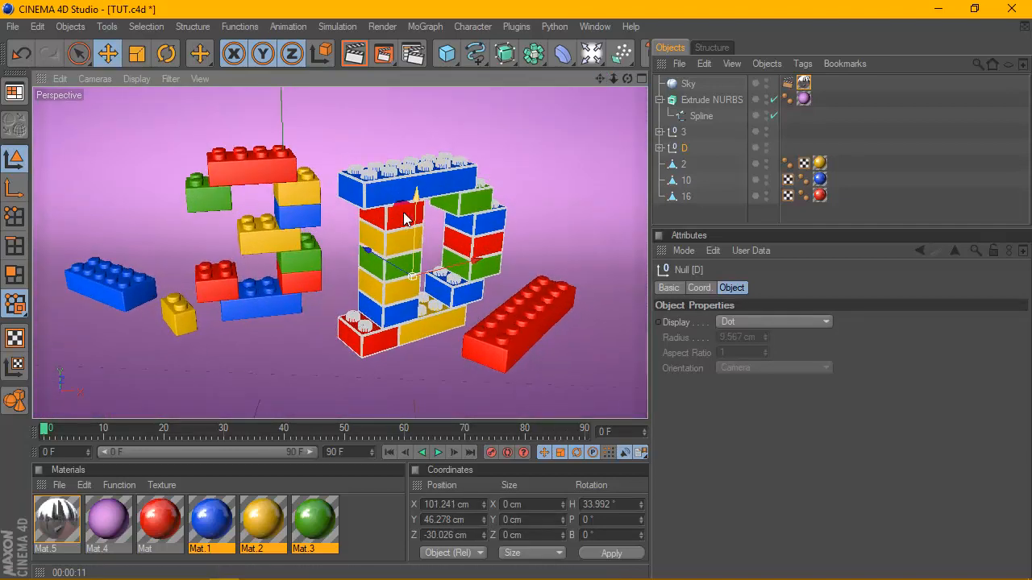
{"action": "left_click", "coordinate": [356, 58]}
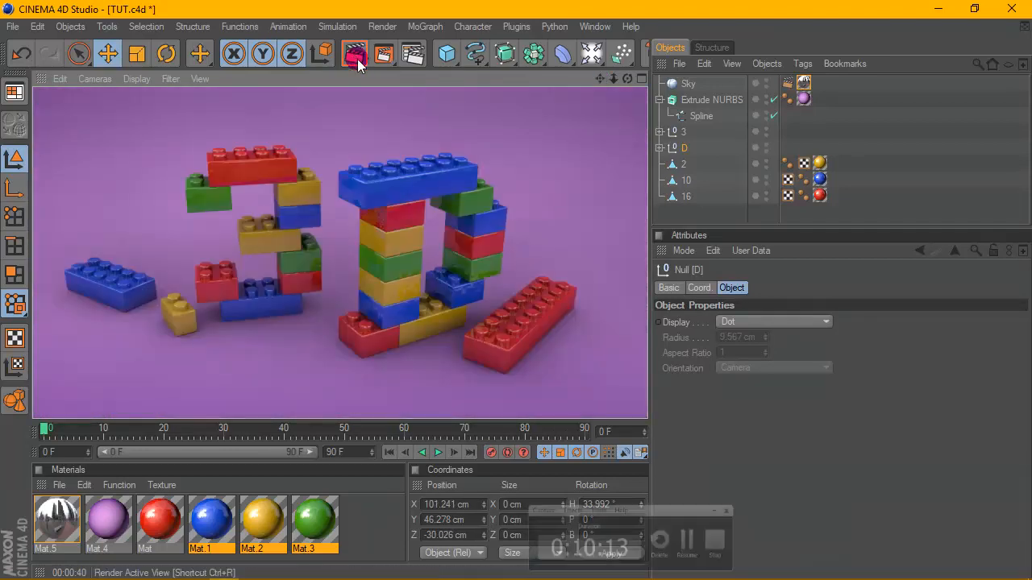
{"action": "left_click_drag", "start_coordinate": [650, 121], "coordinate": [629, 121]}
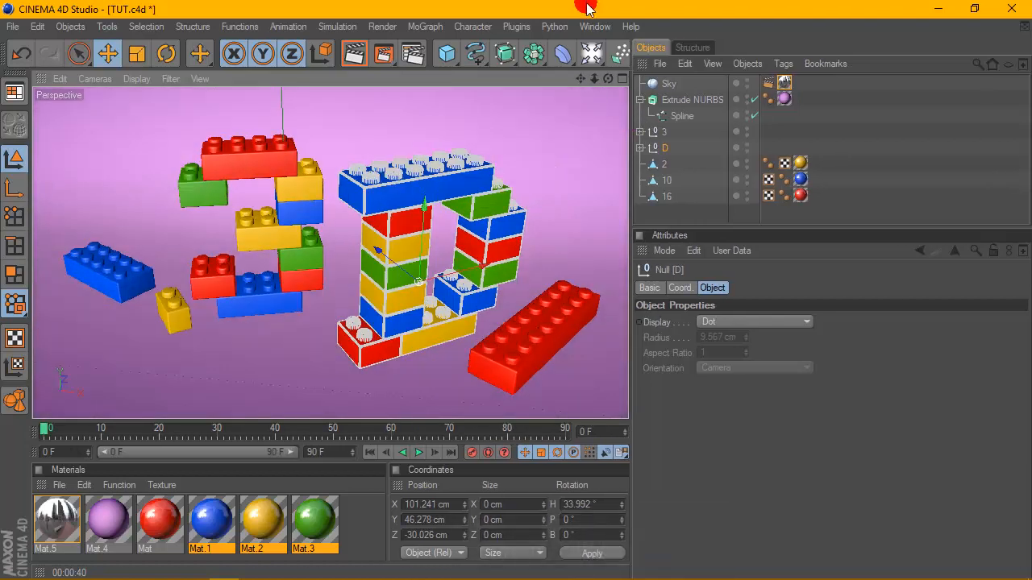
Step: Change the anti-aliasing mode in the render settings
{"action": "left_click", "coordinate": [413, 53]}
{"action": "left_click", "coordinate": [182, 103]}
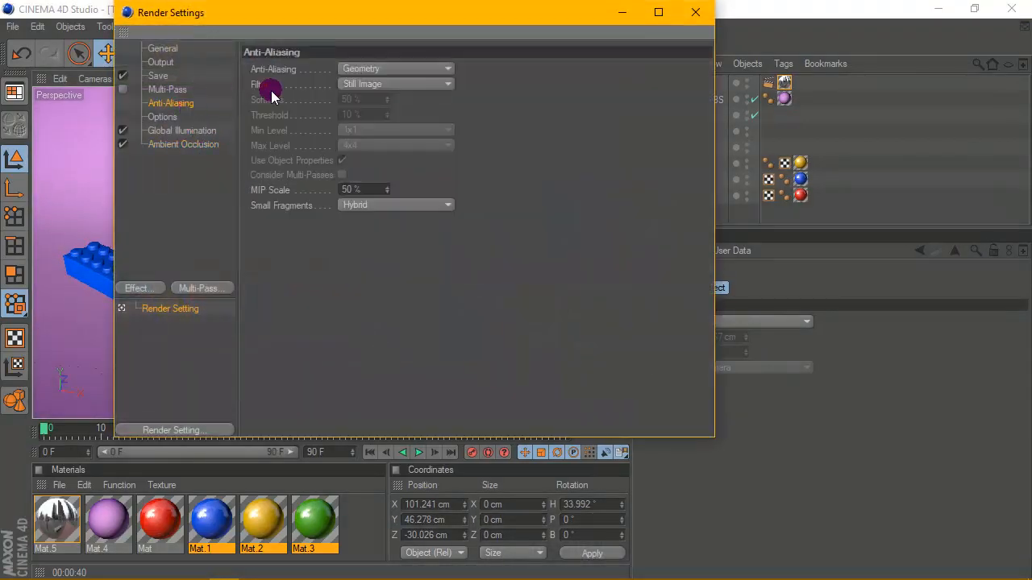
{"action": "left_click", "coordinate": [364, 69]}
{"action": "left_click", "coordinate": [363, 113]}
Step: Set the render output to save as a PNG file named 3D on the Desktop, and start rendering the view
{"action": "left_click", "coordinate": [159, 76]}
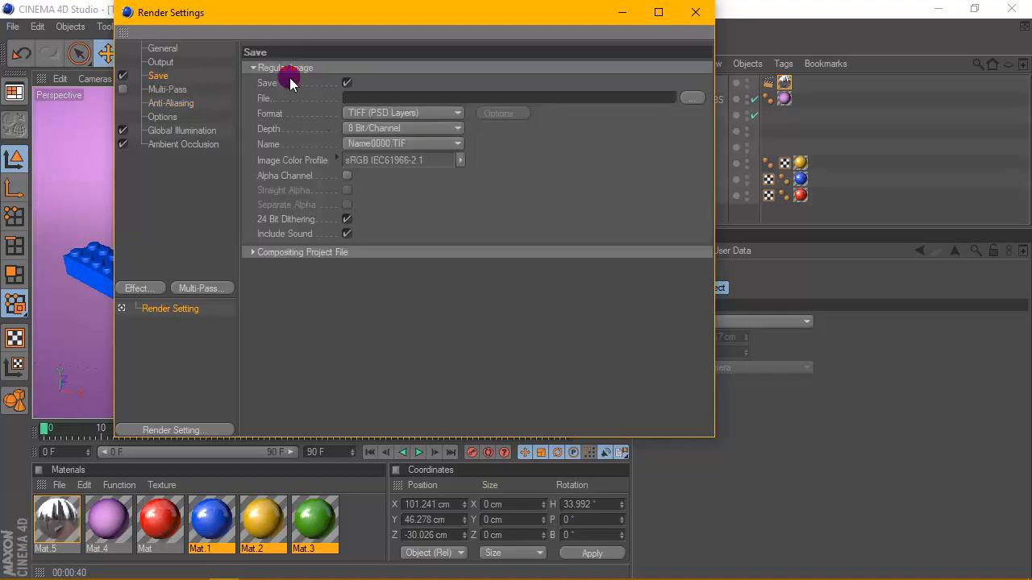
{"action": "left_click", "coordinate": [369, 113]}
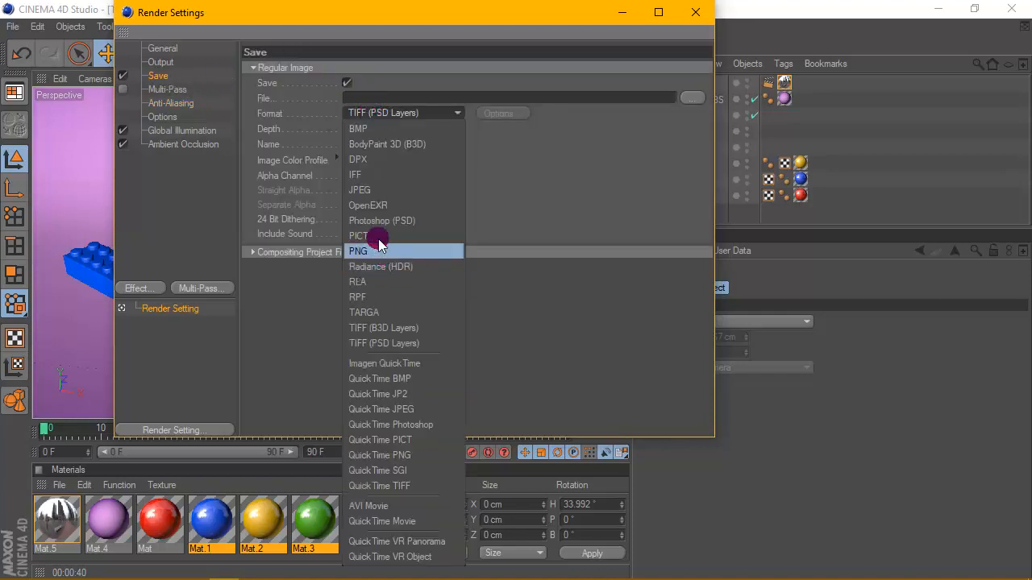
{"action": "left_click", "coordinate": [378, 250]}
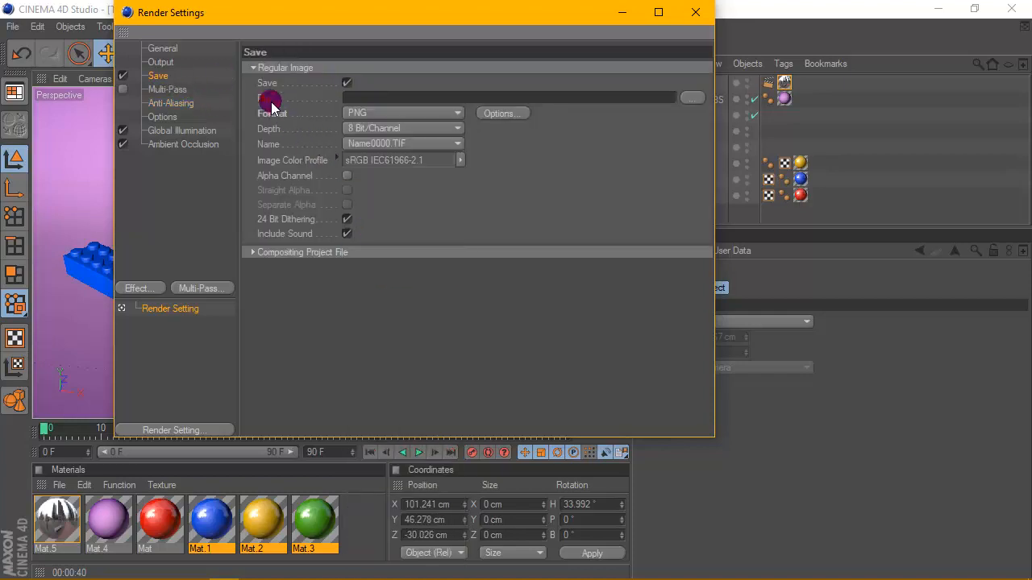
{"action": "left_click", "coordinate": [692, 97]}
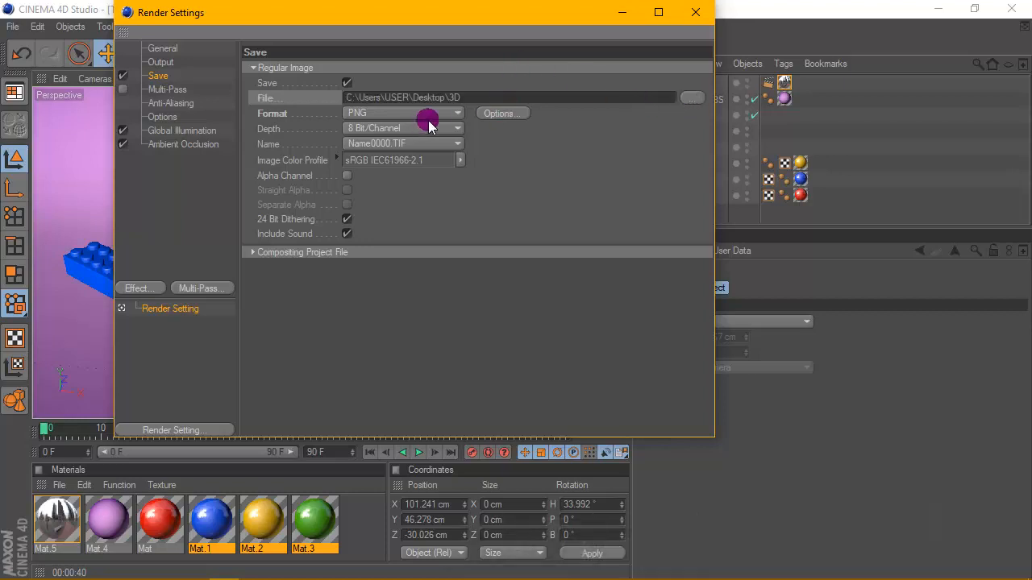
{"action": "left_click", "coordinate": [695, 13]}
{"action": "left_click", "coordinate": [362, 56]}
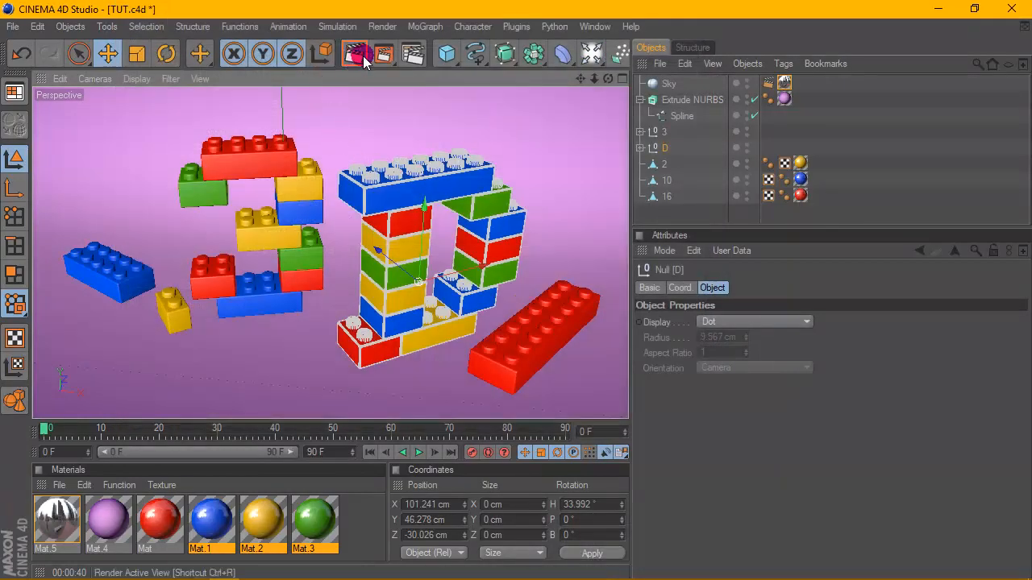